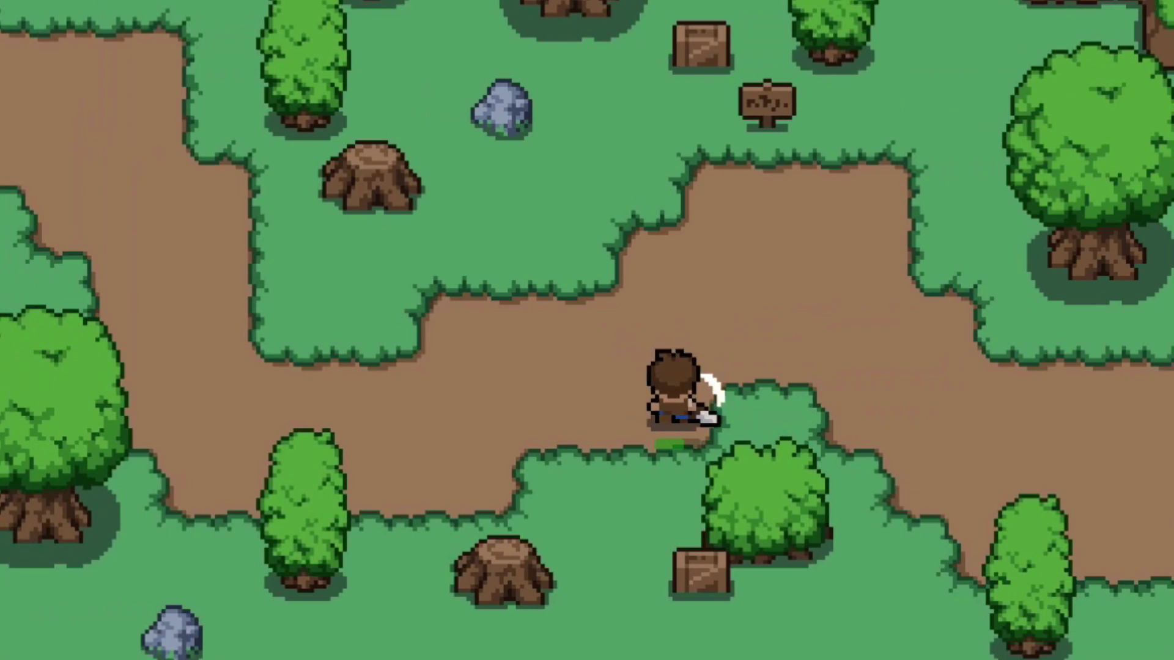
{"action": "key", "text": "w"}
{"action": "key", "text": "s"}
{"action": "key", "text": "space"}
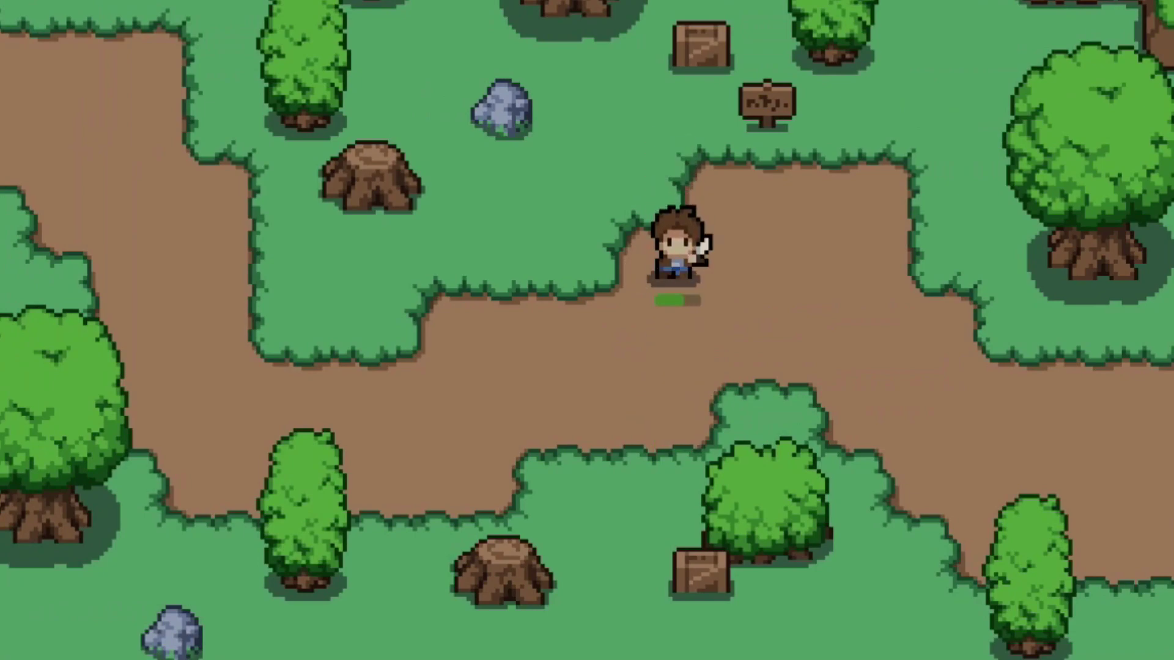
{"action": "key", "text": "d"}
{"action": "key", "text": "w"}
{"action": "key", "text": "space"}
{"action": "key", "text": "space"}
{"action": "key", "text": "a"}
{"action": "key", "text": "d"}
{"action": "key", "text": "d"}
{"action": "key", "text": "w"}
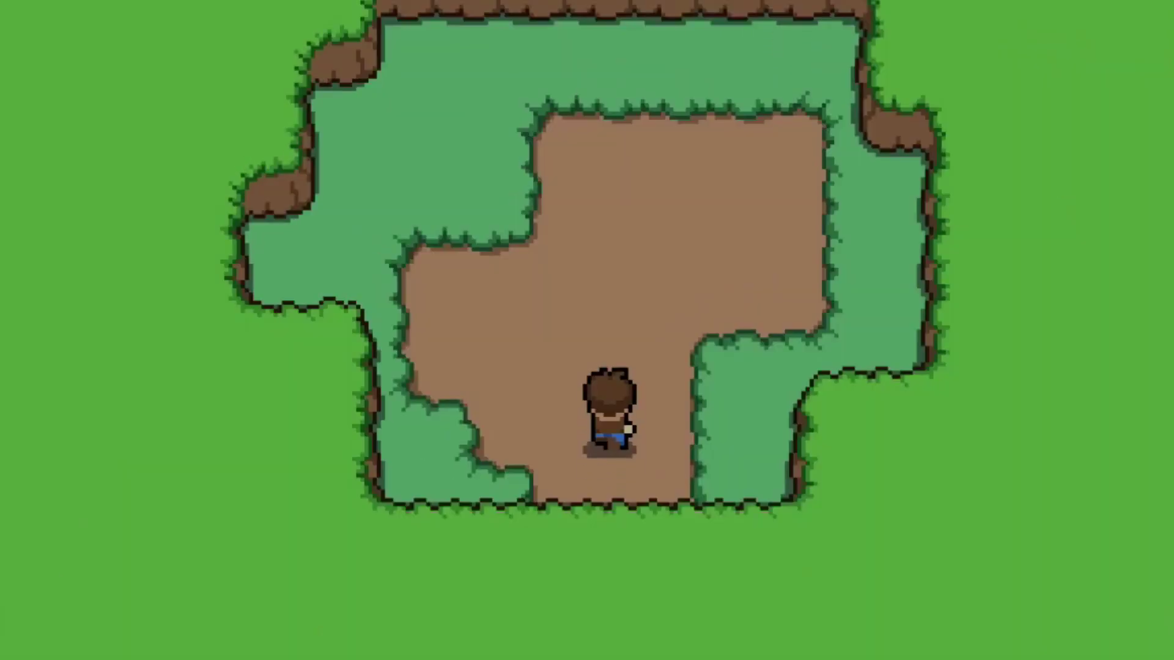
{"action": "key", "text": "w"}
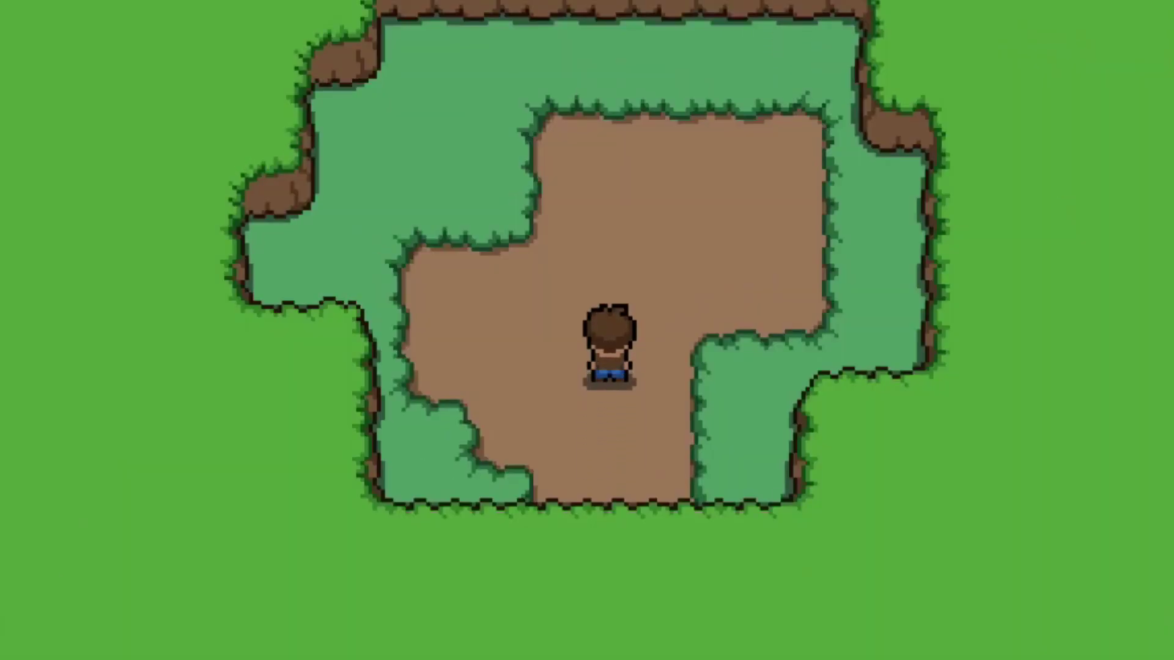
{"action": "key", "text": "d"}
{"action": "key", "text": "s"}
{"action": "key", "text": "a"}
{"action": "key", "text": "s"}
{"action": "key", "text": "s"}
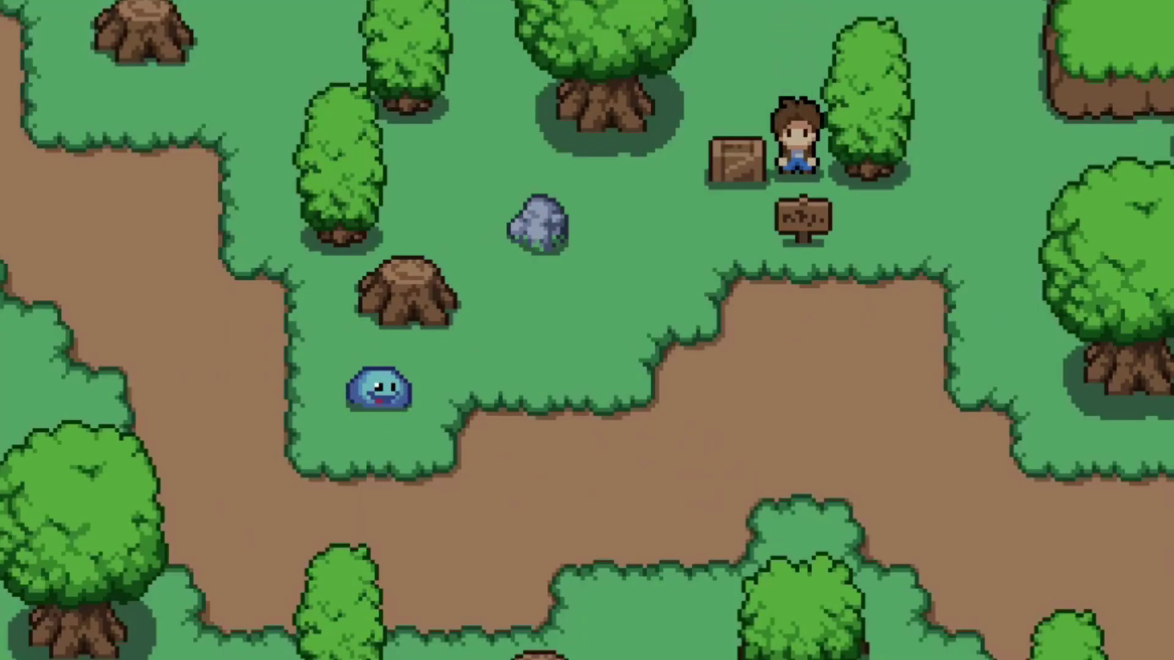
{"action": "key", "text": "a"}
{"action": "key", "text": "s"}
{"action": "key", "text": "a"}
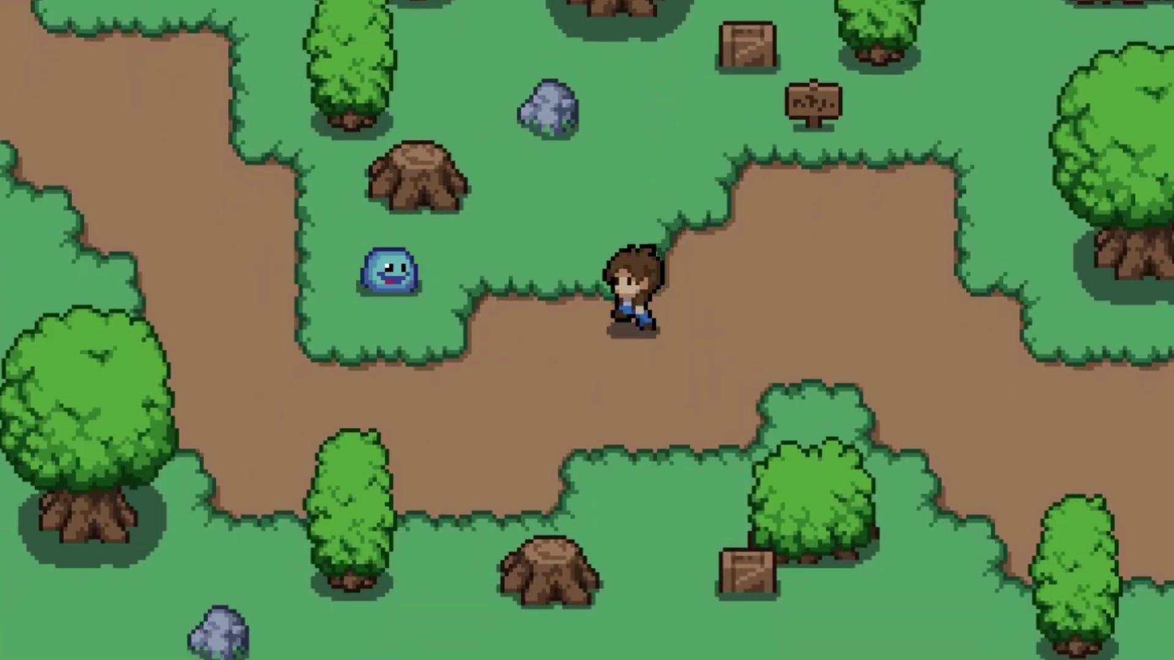
{"action": "key", "text": "space"}
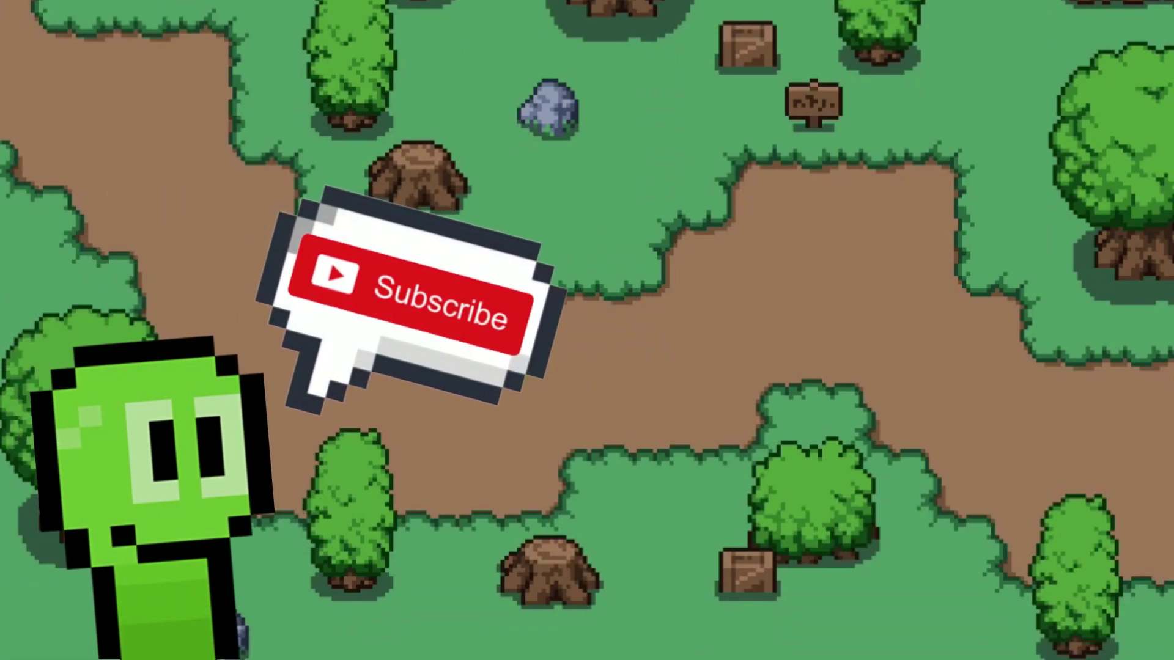
{"action": "key", "text": "w"}
{"action": "key", "text": "a"}
{"action": "key", "text": "w"}
{"action": "key", "text": "s"}
{"action": "key", "text": "d"}
{"action": "key", "text": "d"}
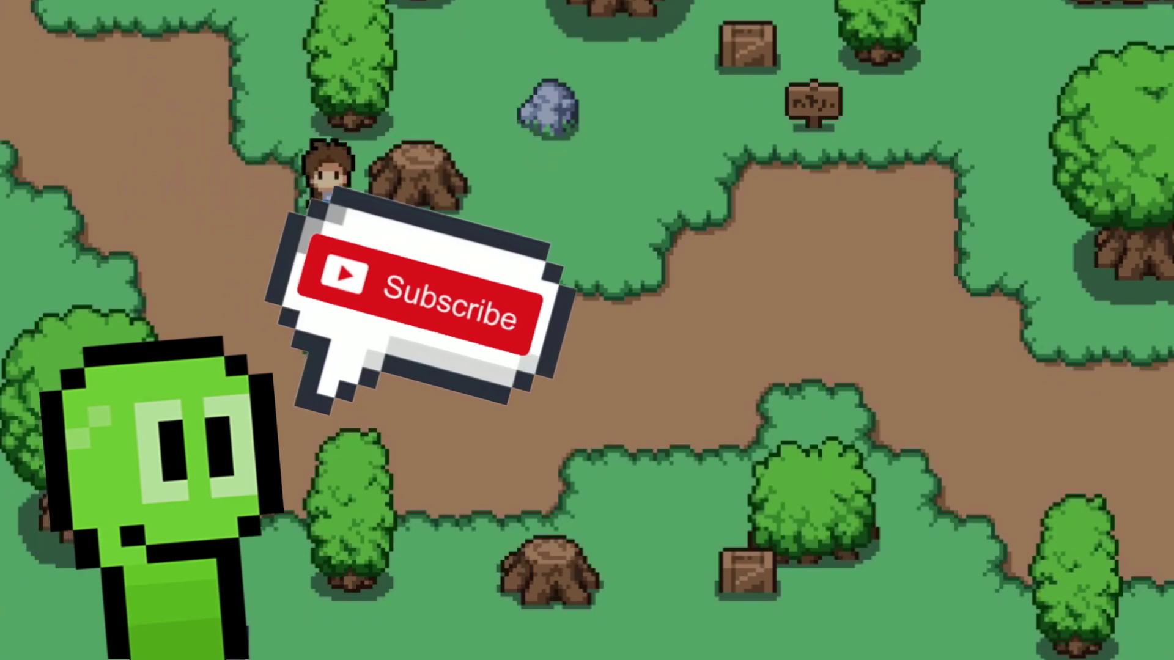
{"action": "key", "text": "s"}
{"action": "key", "text": "a"}
{"action": "key", "text": "d"}
{"action": "key", "text": "a"}
{"action": "key", "text": "w"}
{"action": "key", "text": "a"}
{"action": "key", "text": "d"}
{"action": "key", "text": "a"}
{"action": "key", "text": "d"}
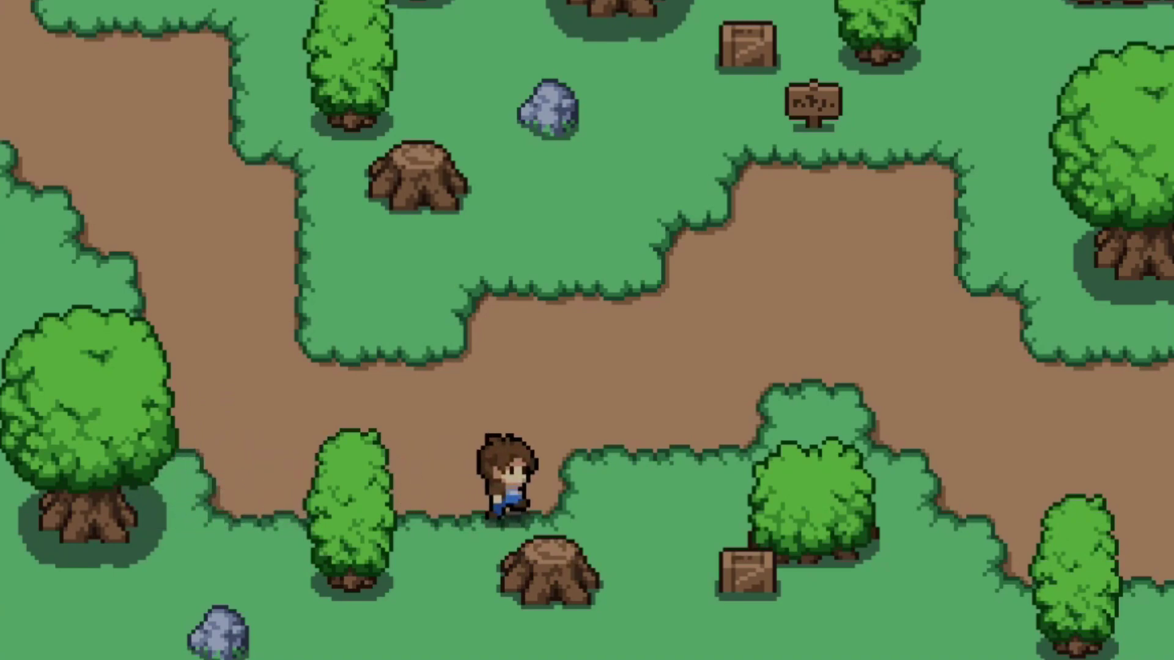
{"action": "key", "text": "w"}
{"action": "key", "text": "d"}
{"action": "key", "text": "w"}
{"action": "key", "text": "a"}
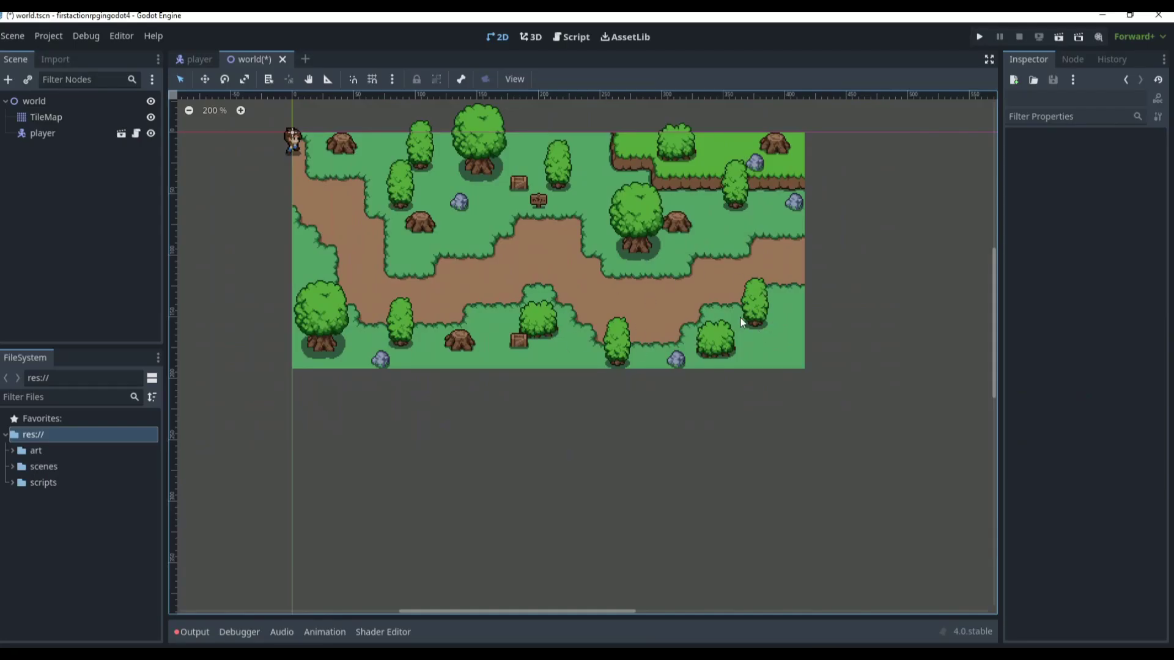
- Run the world scene and walk the player over the upper stump and the narrow trees to check for collisions
{"action": "key", "text": "F6"}
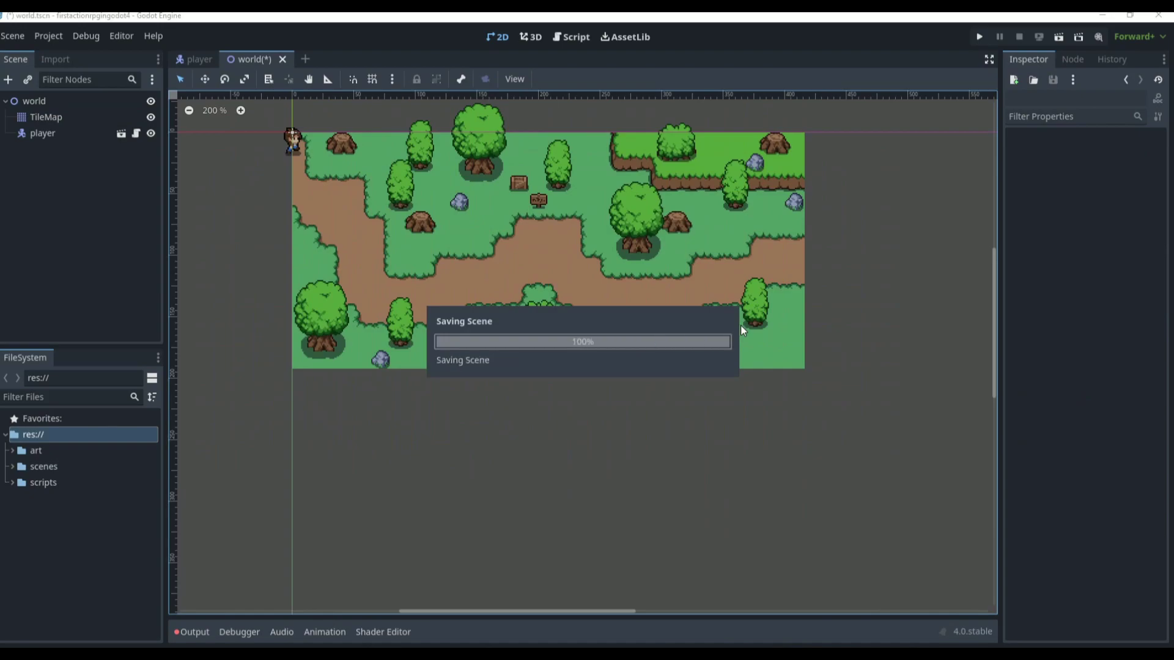
{"action": "key", "text": "d"}
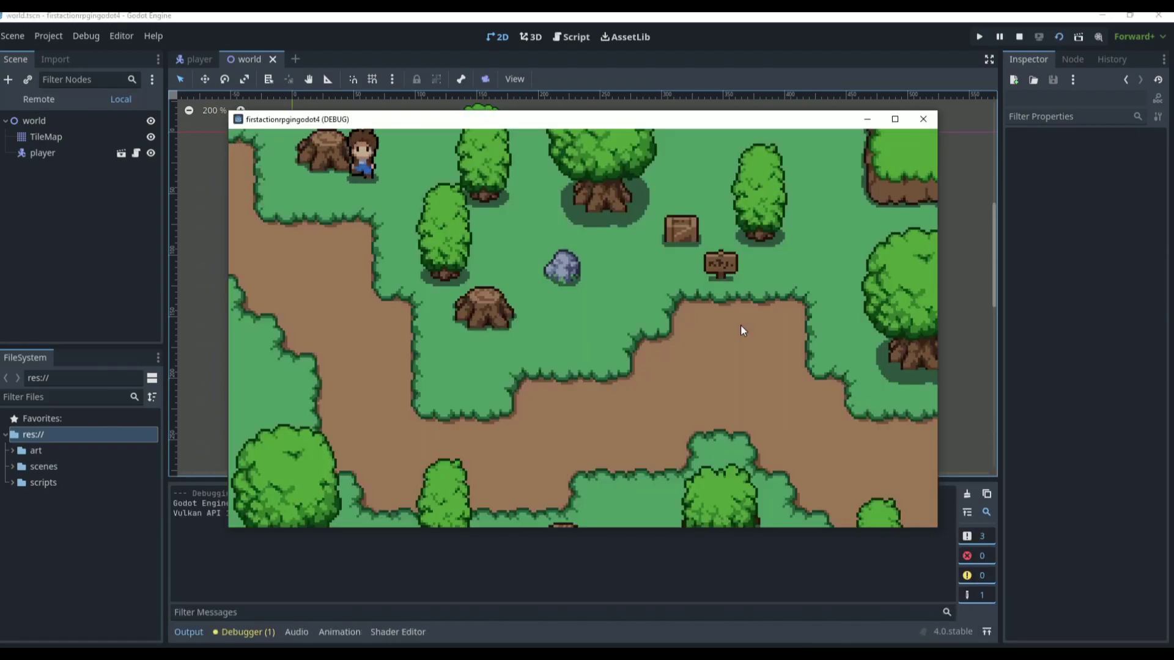
{"action": "key", "text": "s"}
{"action": "key", "text": "a"}
{"action": "key", "text": "d"}
{"action": "key", "text": "s"}
{"action": "key", "text": "a"}
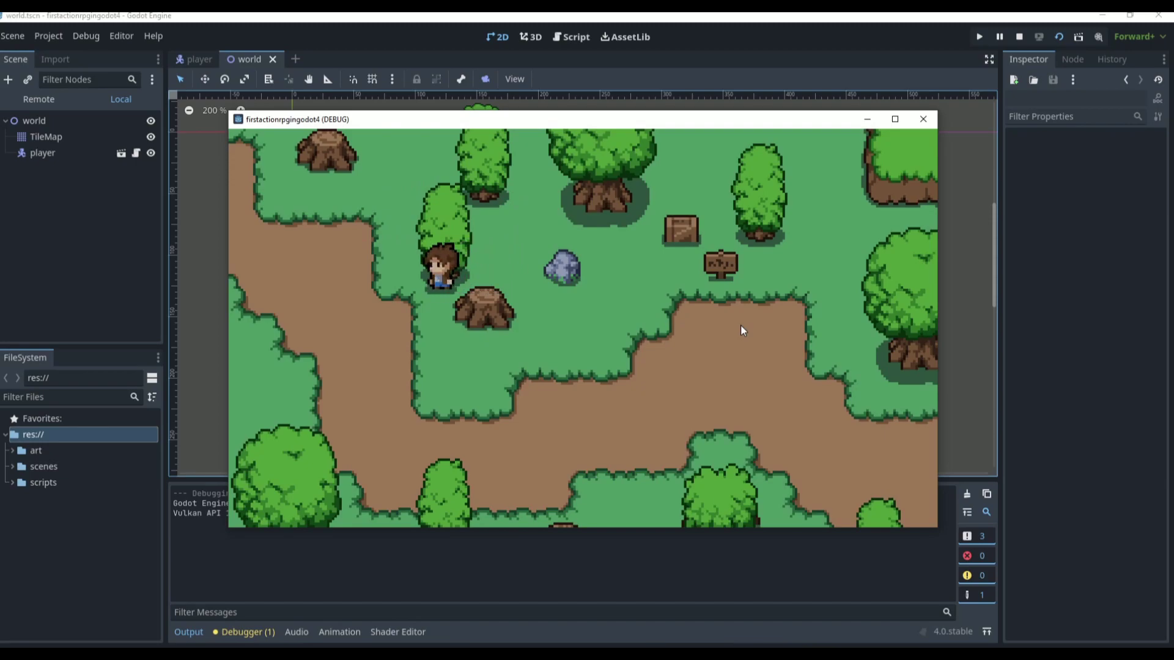
{"action": "key", "text": "Left"}
{"action": "key", "text": "Up"}
{"action": "key", "text": "w"}
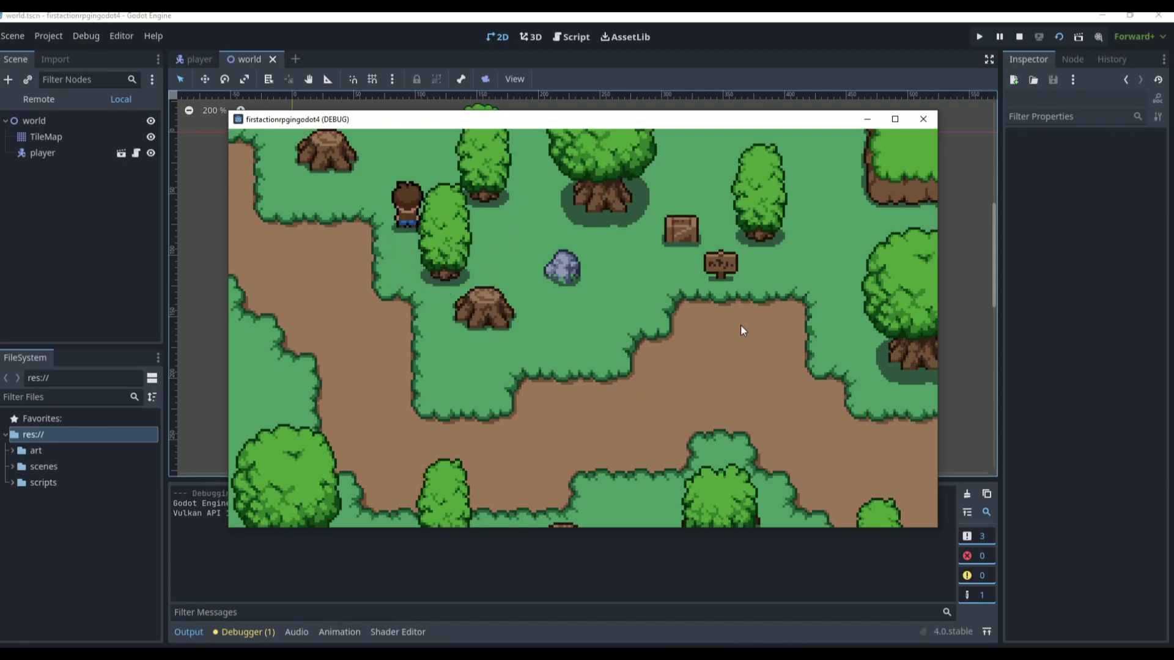
{"action": "key", "text": "d"}
{"action": "key", "text": "w"}
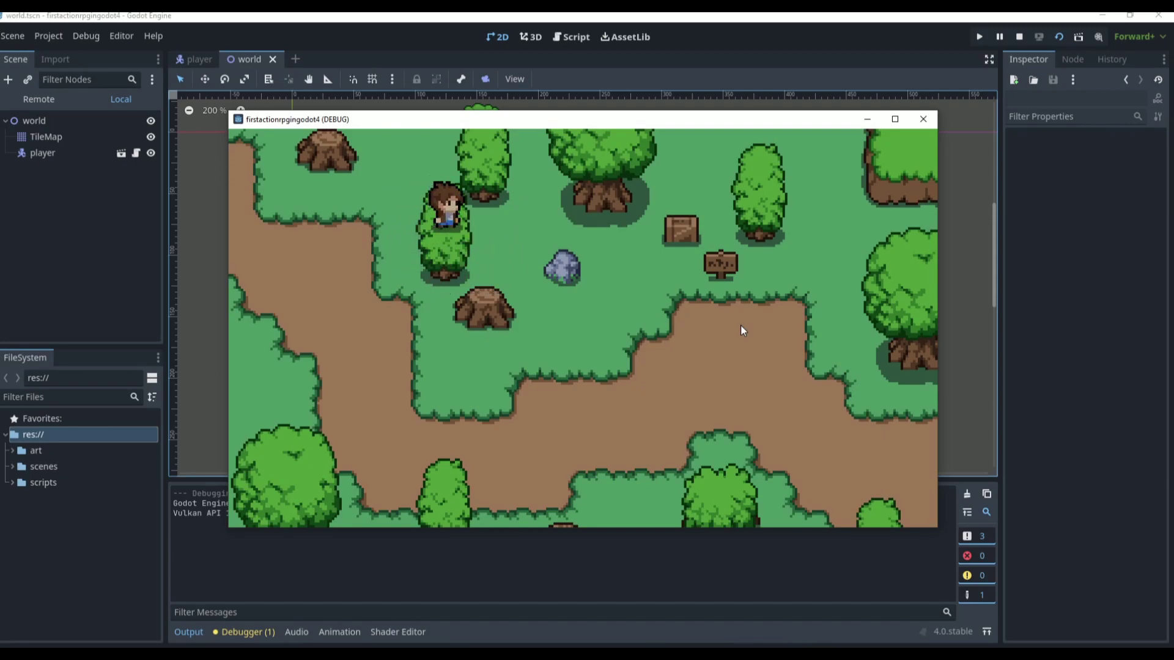
{"action": "key", "text": "d"}
{"action": "key", "text": "s"}
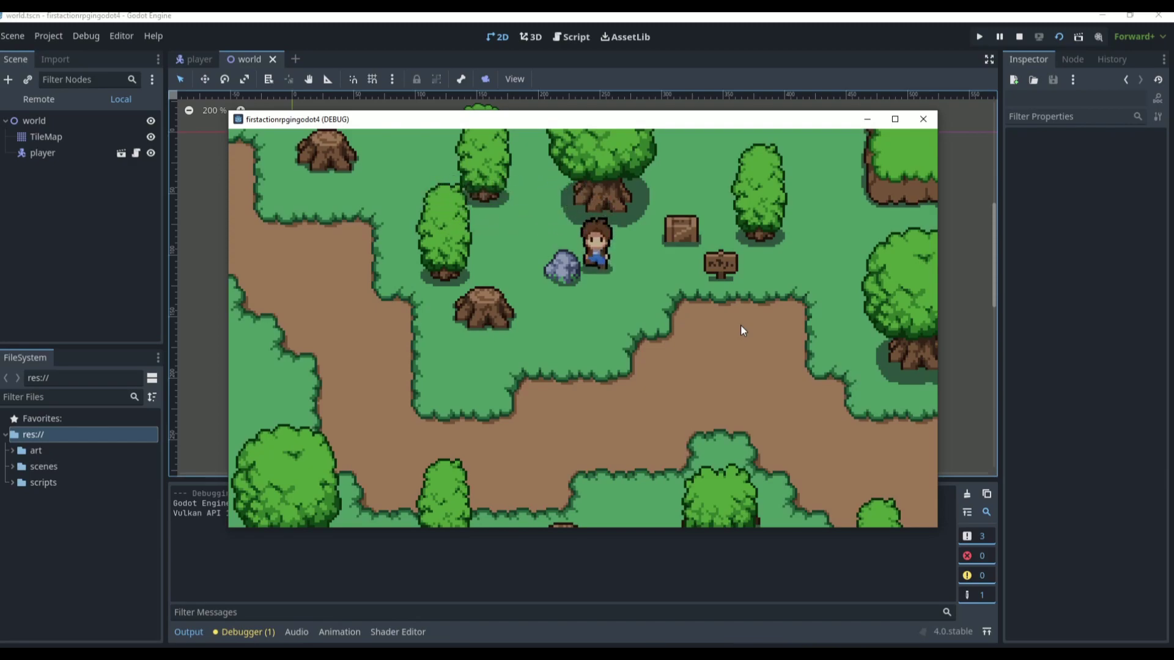
- Test walking the player around the rock, crate and signpost for collisions, and close the game window
{"action": "key", "text": "a"}
{"action": "key", "text": "s"}
{"action": "key", "text": "w"}
{"action": "key", "text": "s"}
{"action": "key", "text": "d"}
{"action": "key", "text": "w"}
{"action": "key", "text": "a"}
{"action": "key", "text": "w"}
{"action": "key", "text": "d"}
{"action": "key", "text": "s"}
{"action": "key", "text": "d"}
{"action": "key", "text": "s"}
{"action": "key", "text": "a"}
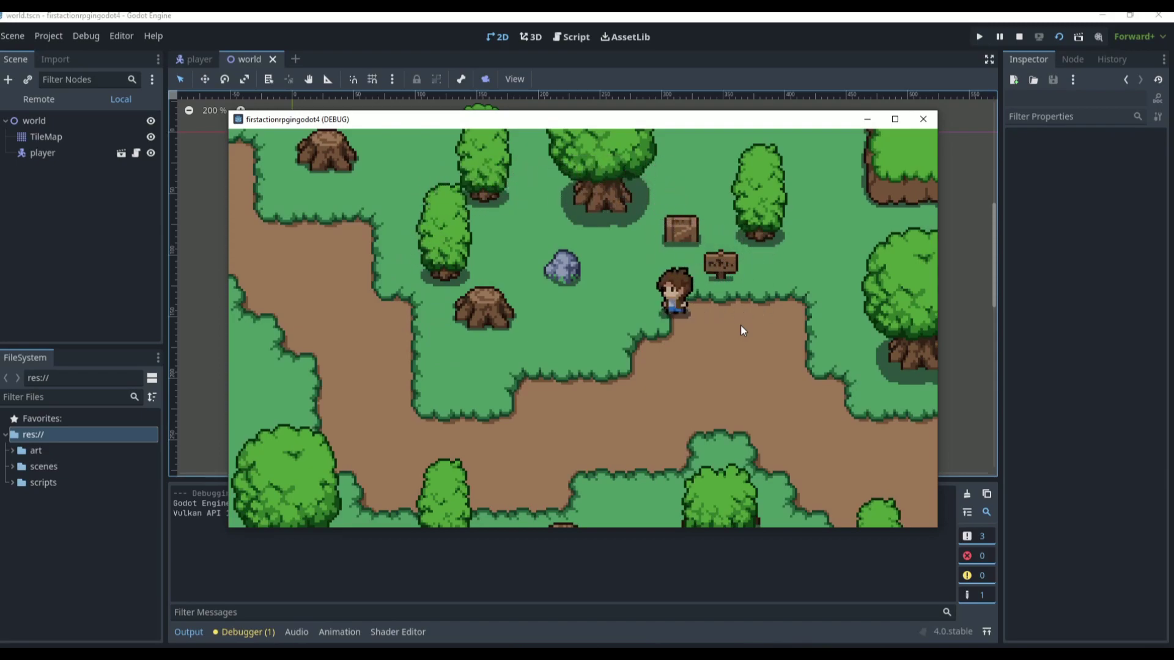
{"action": "key", "text": "s"}
{"action": "left_click", "coordinate": [922, 119]}
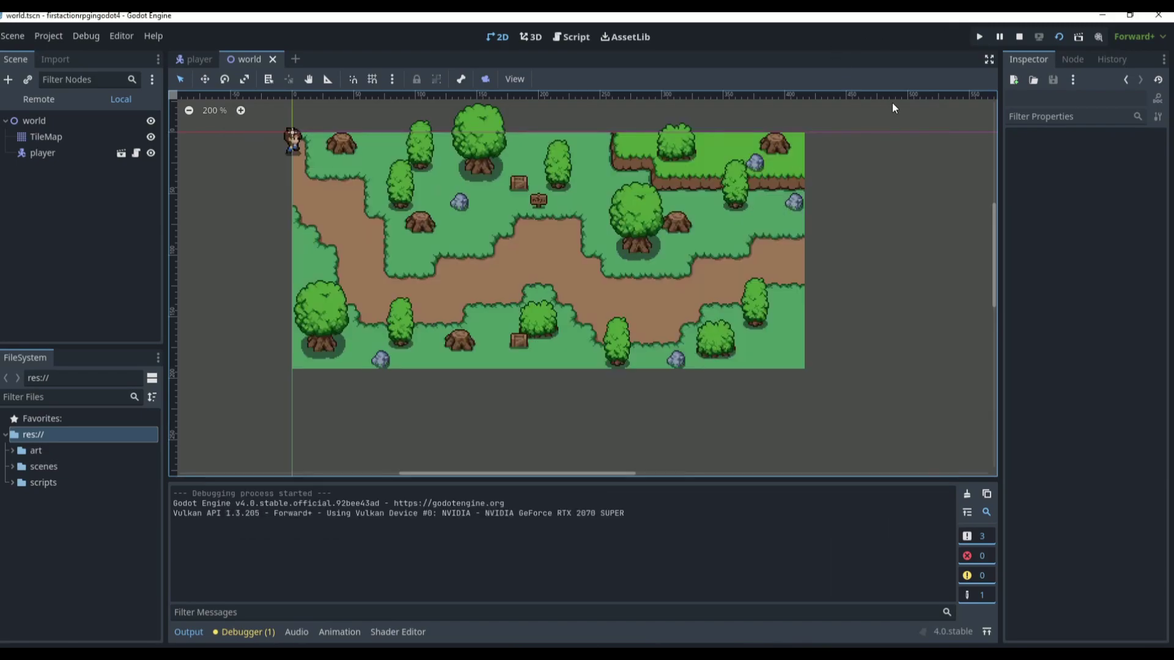
- Add a physics layer element to the TileMap's tile set, keeping collision layer 1 and mask 1
{"action": "left_click", "coordinate": [57, 138]}
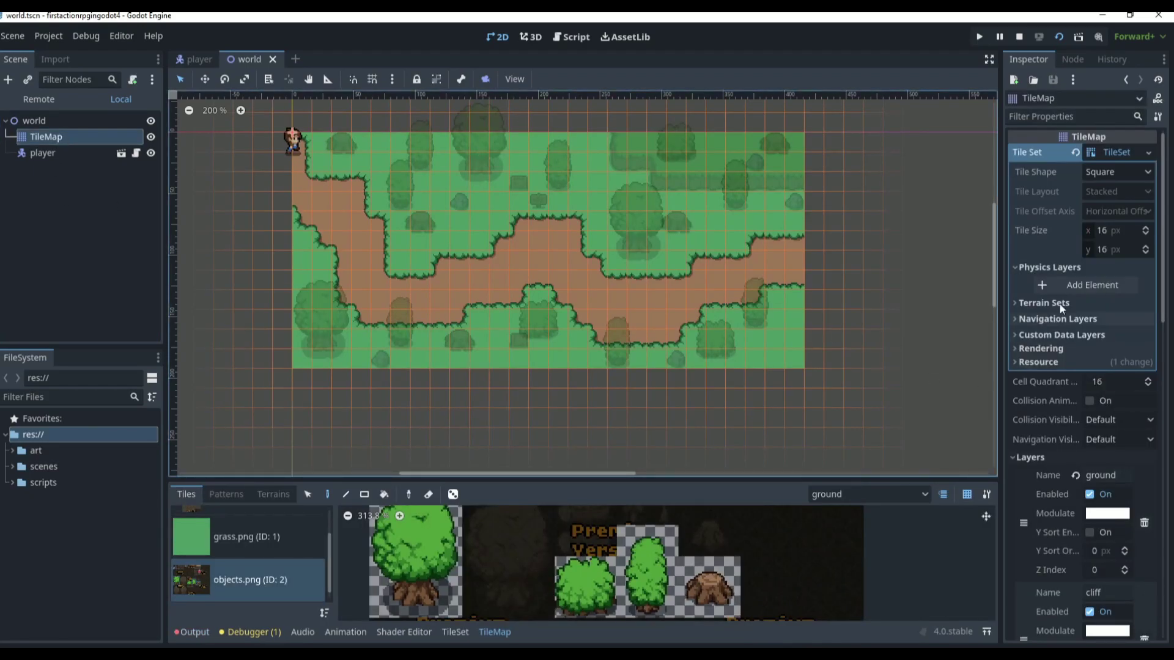
{"action": "left_click", "coordinate": [1045, 267]}
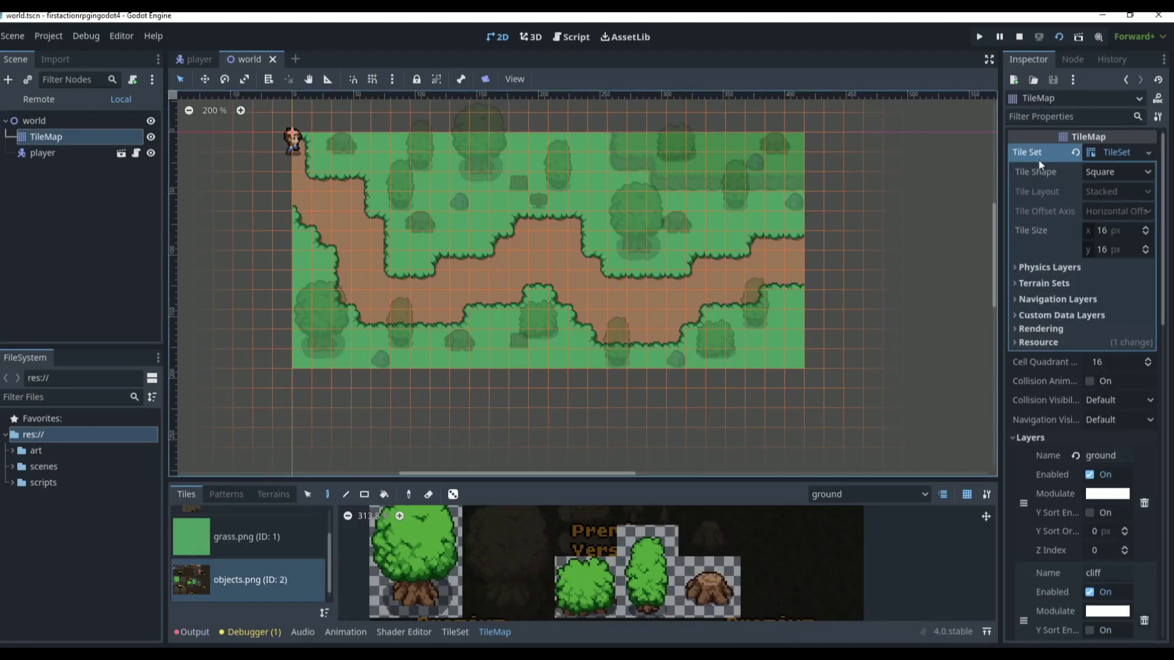
{"action": "left_click", "coordinate": [1045, 267]}
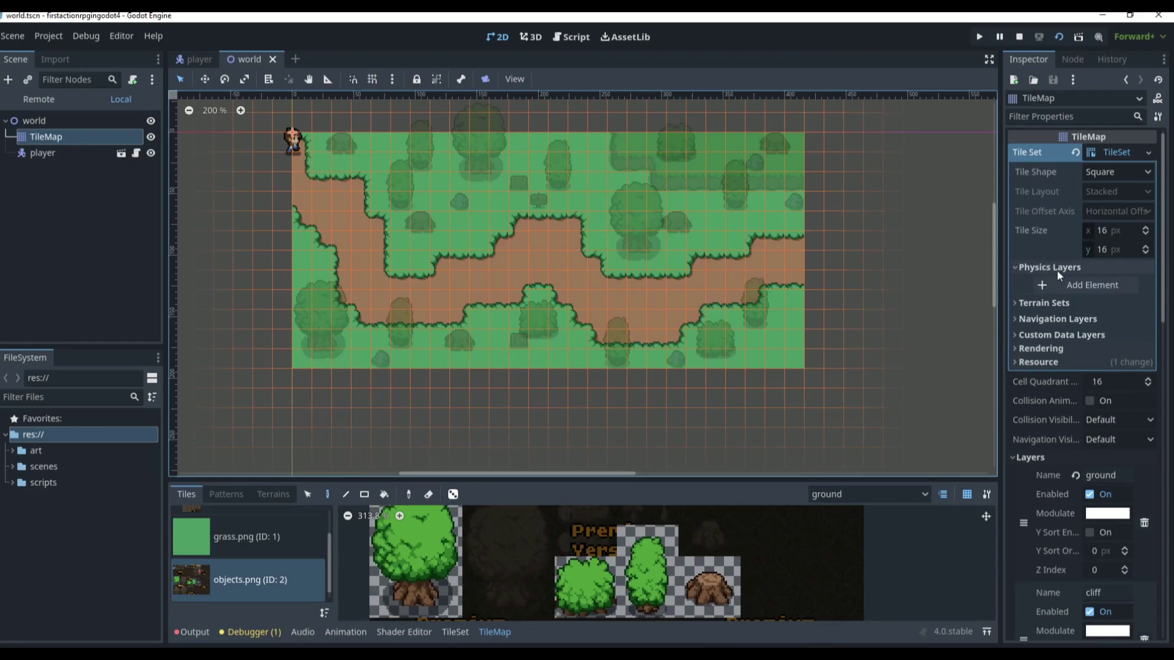
{"action": "left_click", "coordinate": [1074, 289]}
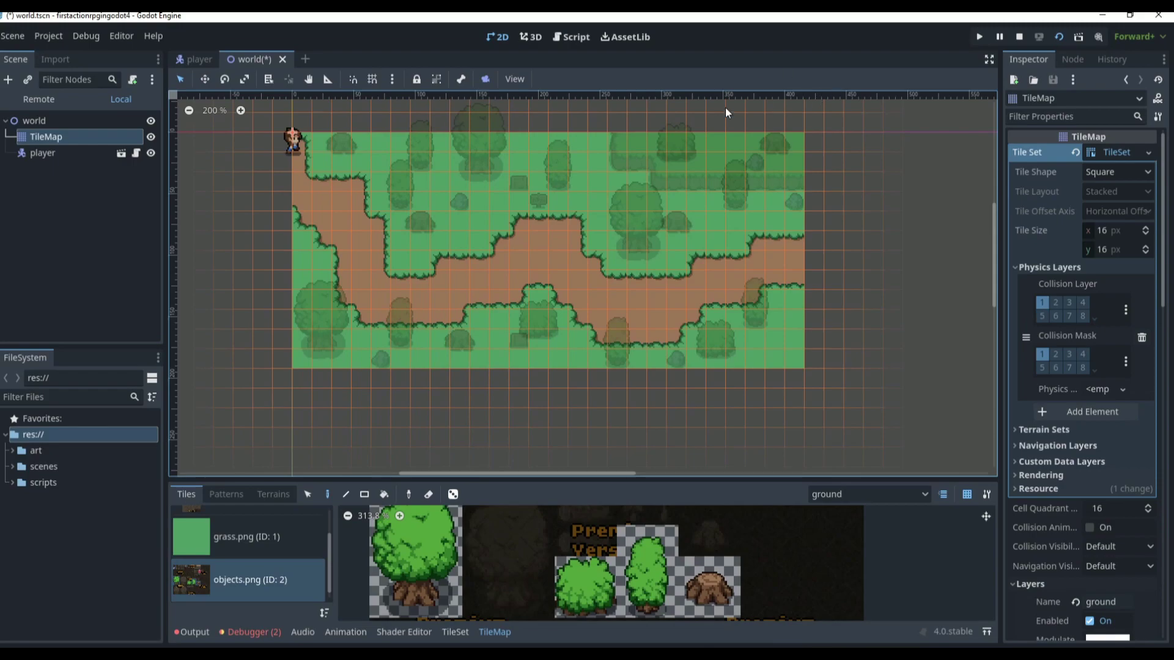
- Enlarge the tile editing area and open the TileSet editor for objects.png
{"action": "left_click_drag", "start_coordinate": [541, 484], "coordinate": [477, 176]}
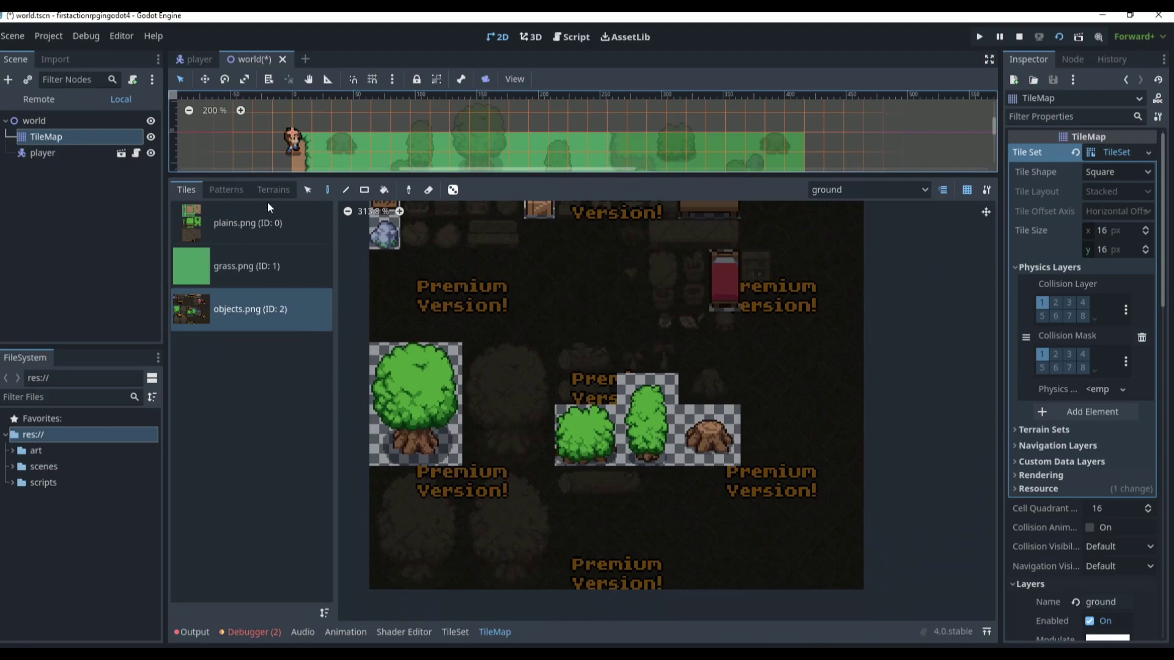
{"action": "left_click", "coordinate": [453, 449]}
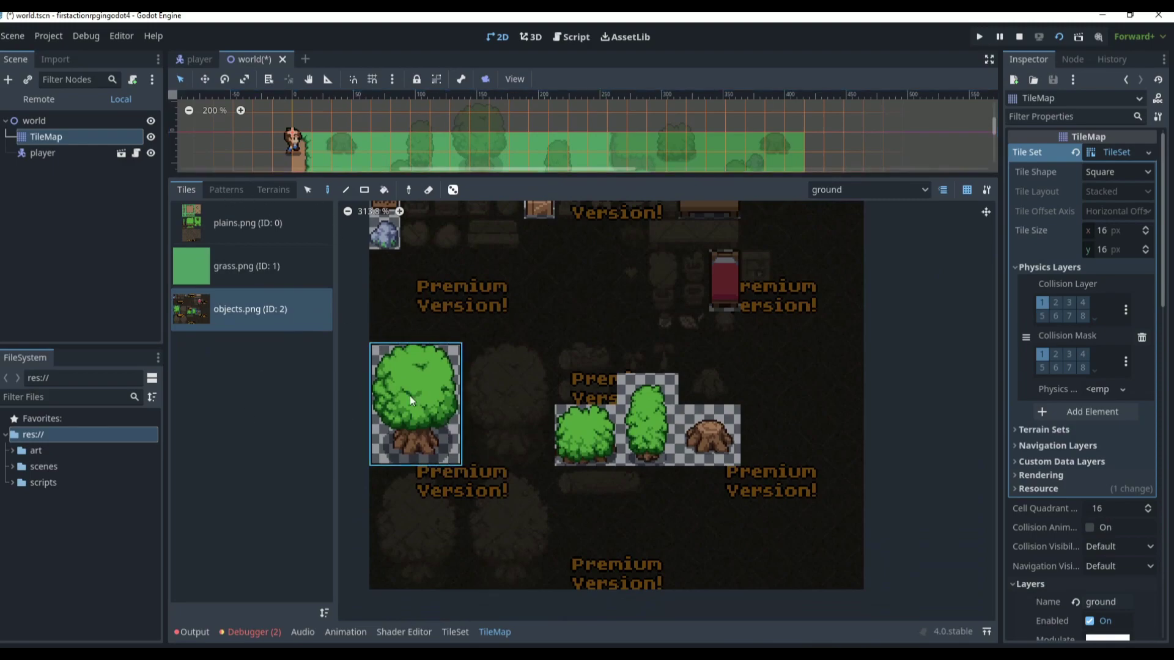
{"action": "left_click", "coordinate": [247, 189]}
{"action": "left_click", "coordinate": [257, 190]}
{"action": "left_click", "coordinate": [186, 189]}
{"action": "left_click", "coordinate": [455, 631]}
{"action": "left_click", "coordinate": [480, 634]}
{"action": "left_click", "coordinate": [460, 631]}
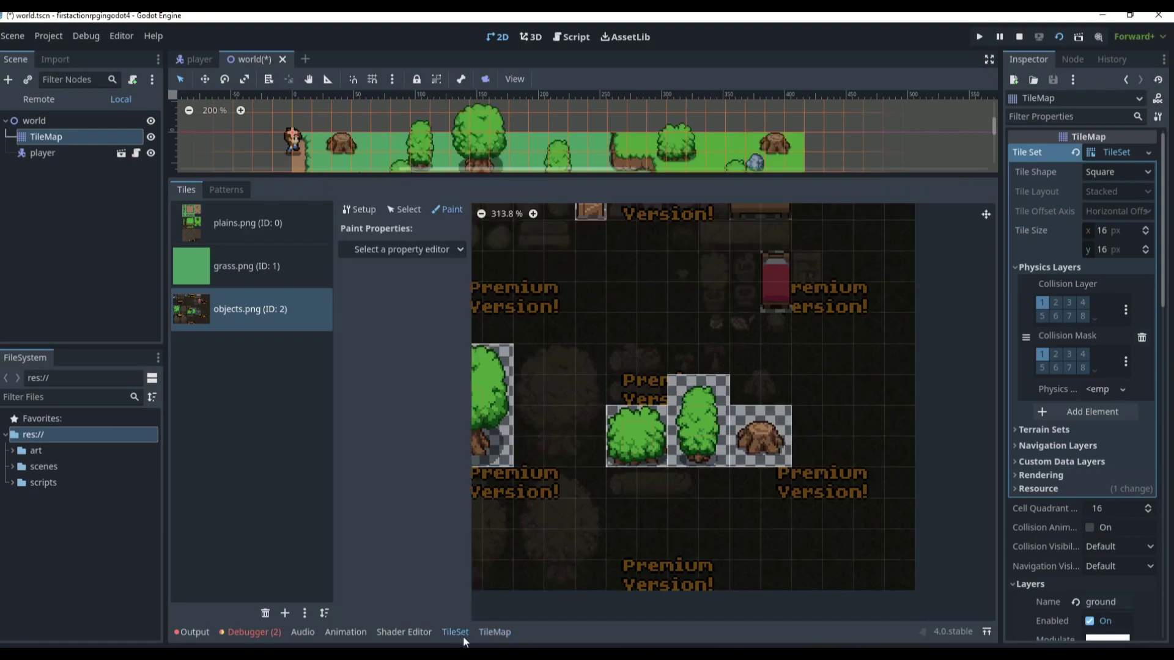
- Choose Physics Layer 0 as the paint property and paint the default square collision shape on the large tree tile
{"action": "scroll", "coordinate": [602, 410], "scroll_direction": "down", "scroll_amount": 5}
{"action": "left_click", "coordinate": [529, 417]}
{"action": "scroll", "coordinate": [531, 364], "scroll_direction": "up", "scroll_amount": 5}
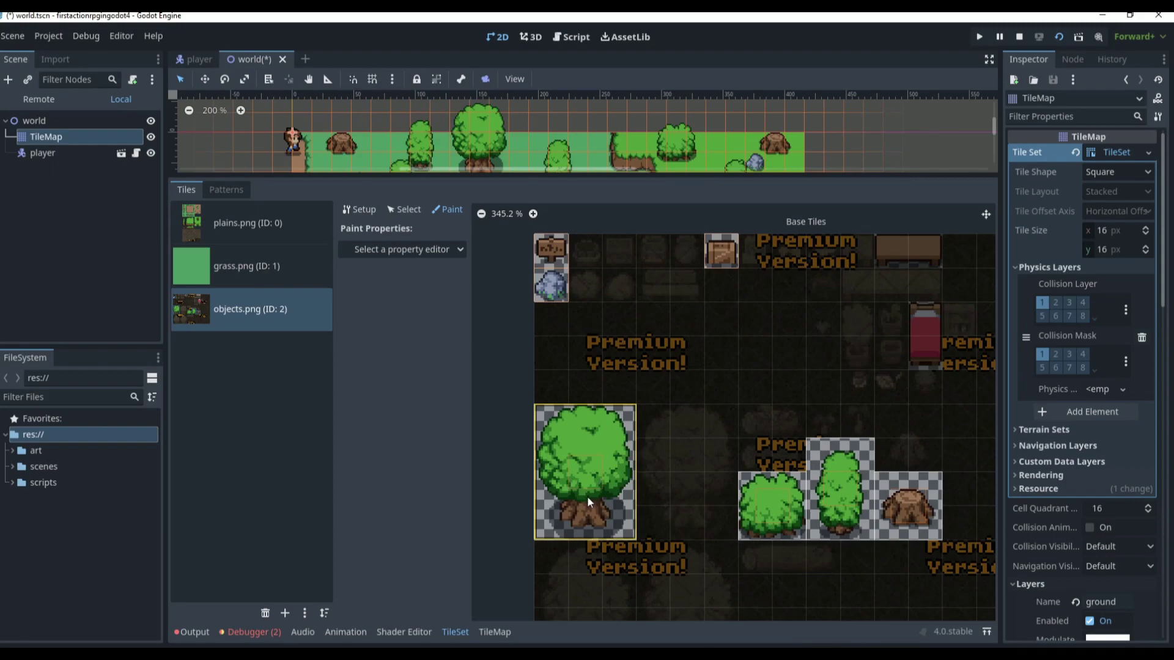
{"action": "left_click", "coordinate": [428, 250]}
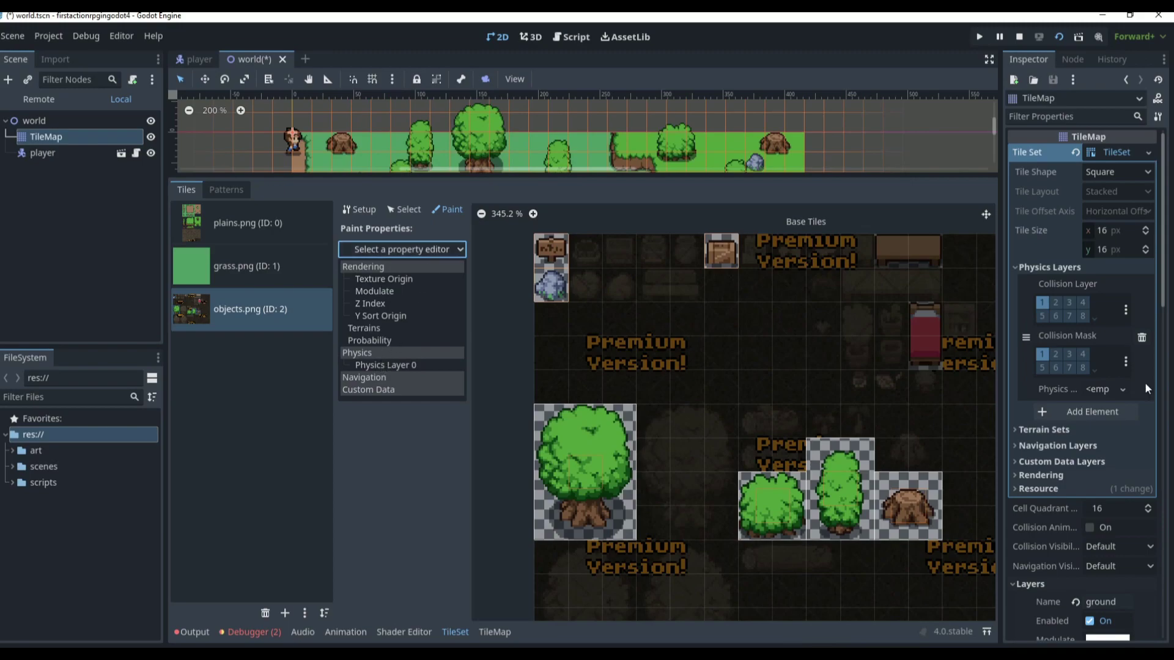
{"action": "left_click", "coordinate": [385, 365]}
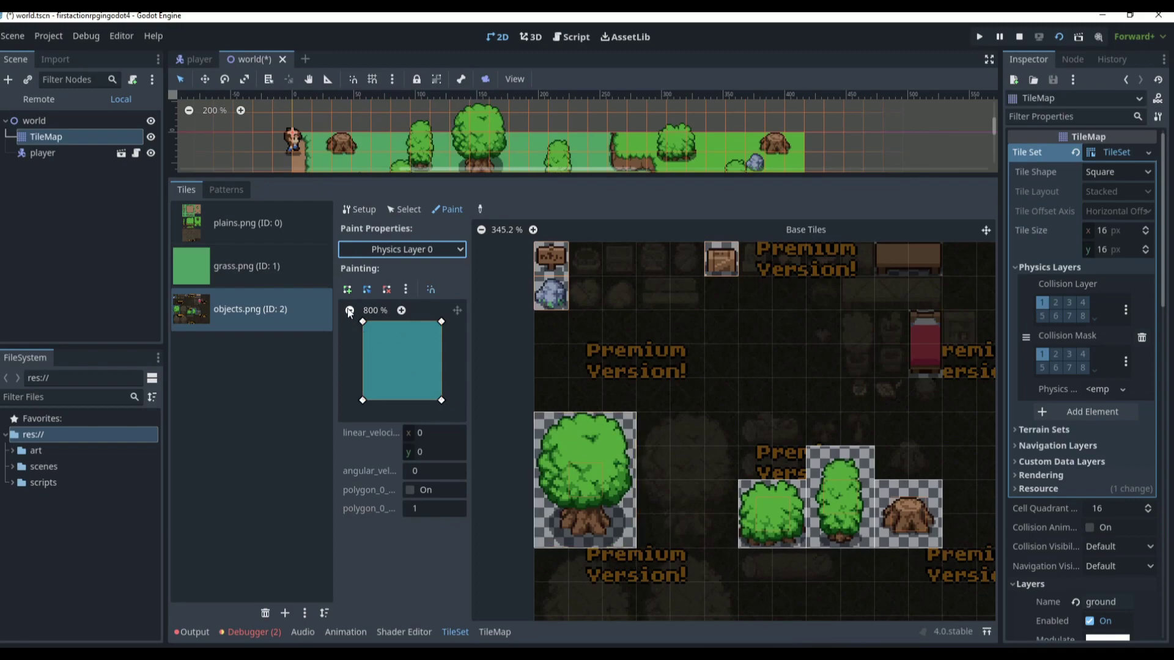
{"action": "left_click", "coordinate": [564, 493]}
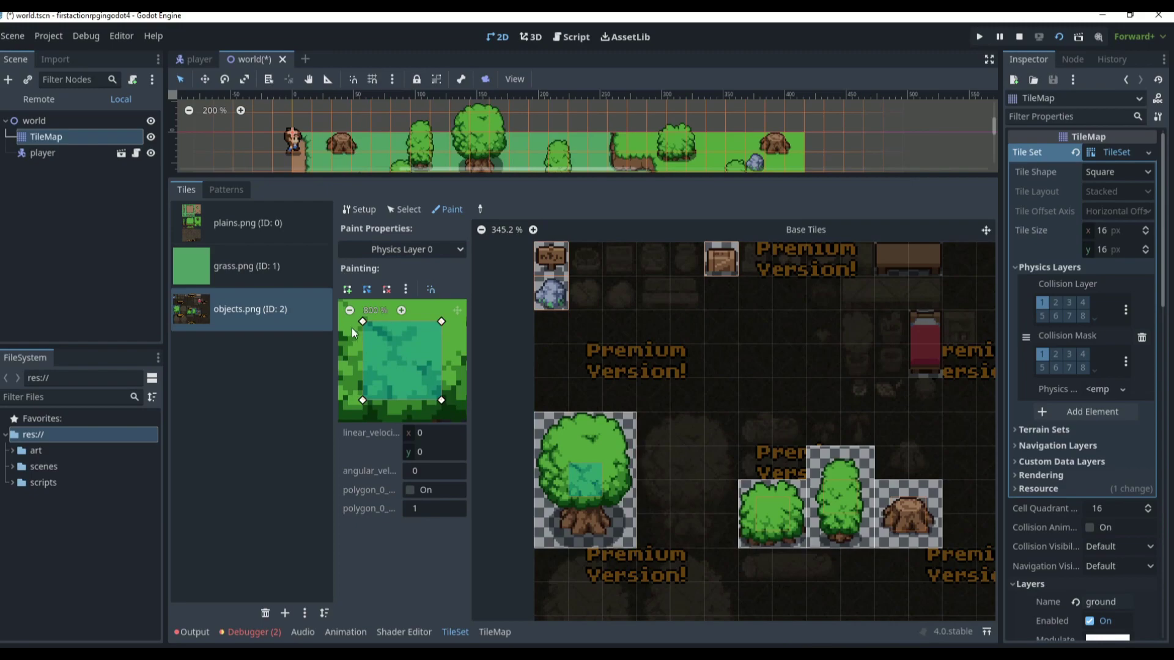
- Reshape the collision polygon to outline only the large tree's trunk and paint it onto the tree tile
{"action": "left_click", "coordinate": [349, 311]}
{"action": "left_click", "coordinate": [349, 311]}
{"action": "left_click", "coordinate": [349, 310]}
{"action": "left_click", "coordinate": [349, 310]}
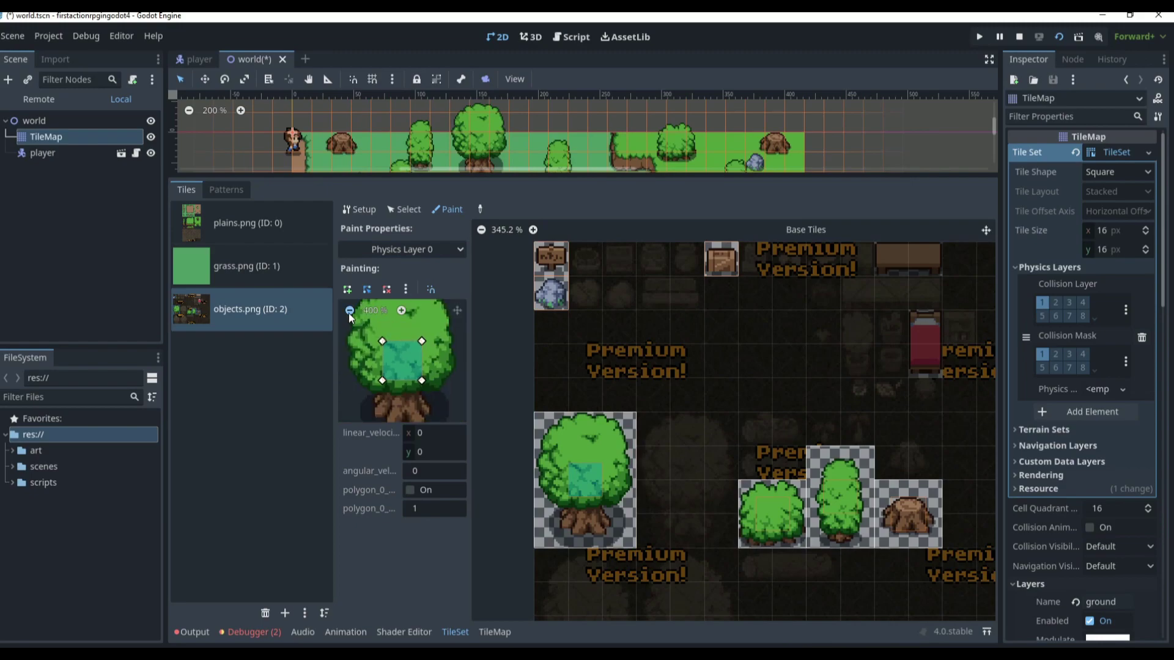
{"action": "left_click", "coordinate": [349, 310]}
{"action": "left_click", "coordinate": [401, 310]}
{"action": "left_click", "coordinate": [401, 311]}
{"action": "left_click", "coordinate": [401, 311]}
{"action": "left_click_drag", "start_coordinate": [421, 380], "coordinate": [425, 421]}
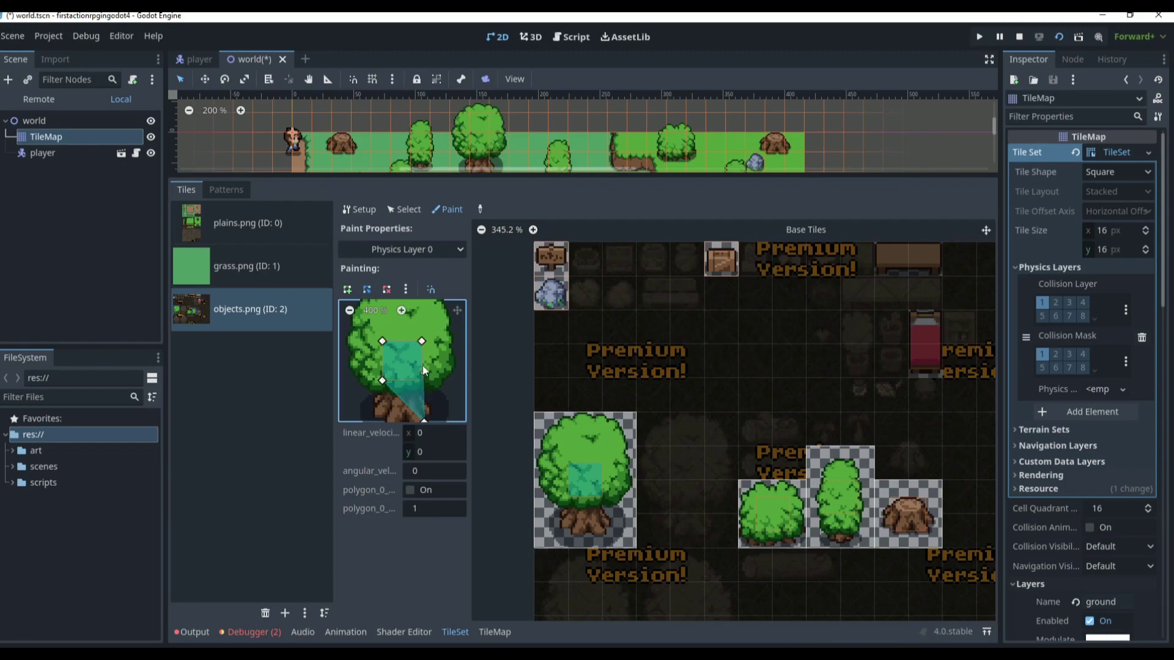
{"action": "left_click_drag", "start_coordinate": [427, 361], "coordinate": [428, 407]}
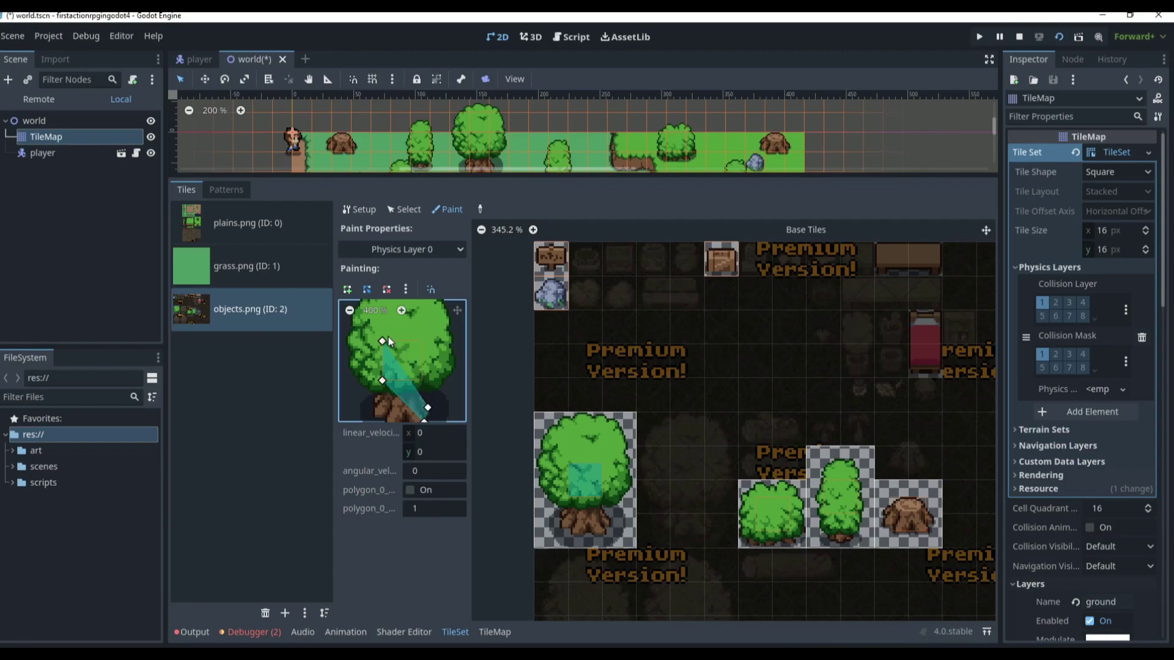
{"action": "left_click_drag", "start_coordinate": [383, 345], "coordinate": [407, 392]}
{"action": "left_click", "coordinate": [411, 402]}
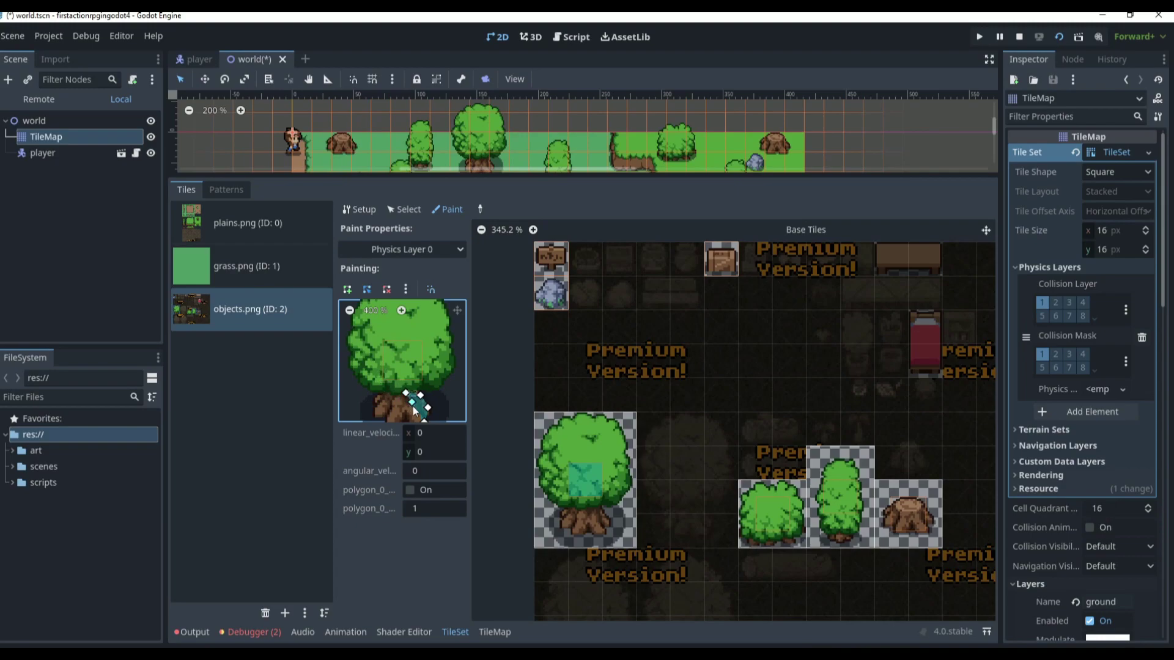
{"action": "left_click_drag", "start_coordinate": [411, 402], "coordinate": [380, 416]}
{"action": "left_click", "coordinate": [349, 310]}
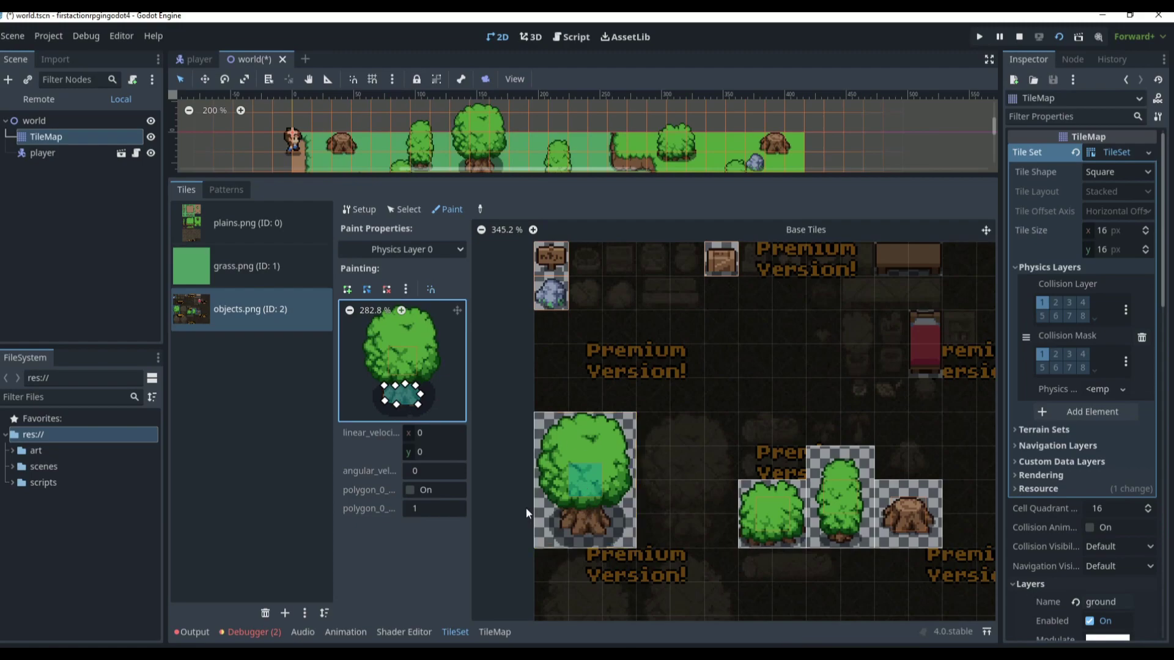
{"action": "left_click", "coordinate": [598, 457]}
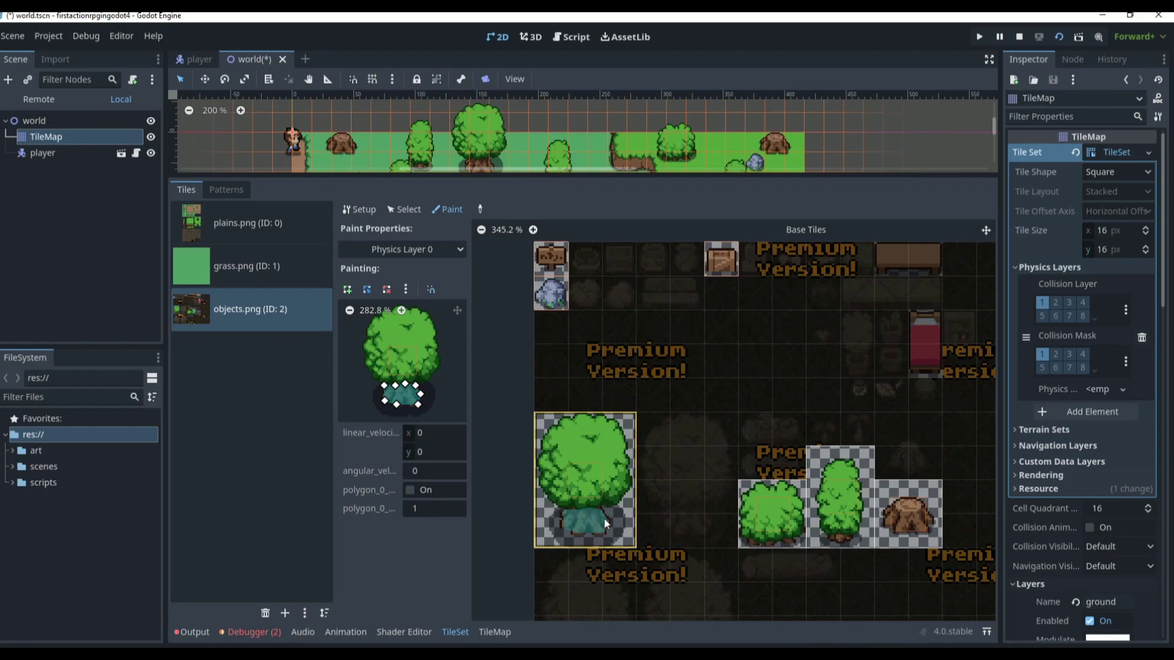
- Reshape the collision polygon to cover the lower half of the round bush and paint it onto the bush tile
{"action": "left_click", "coordinate": [774, 513]}
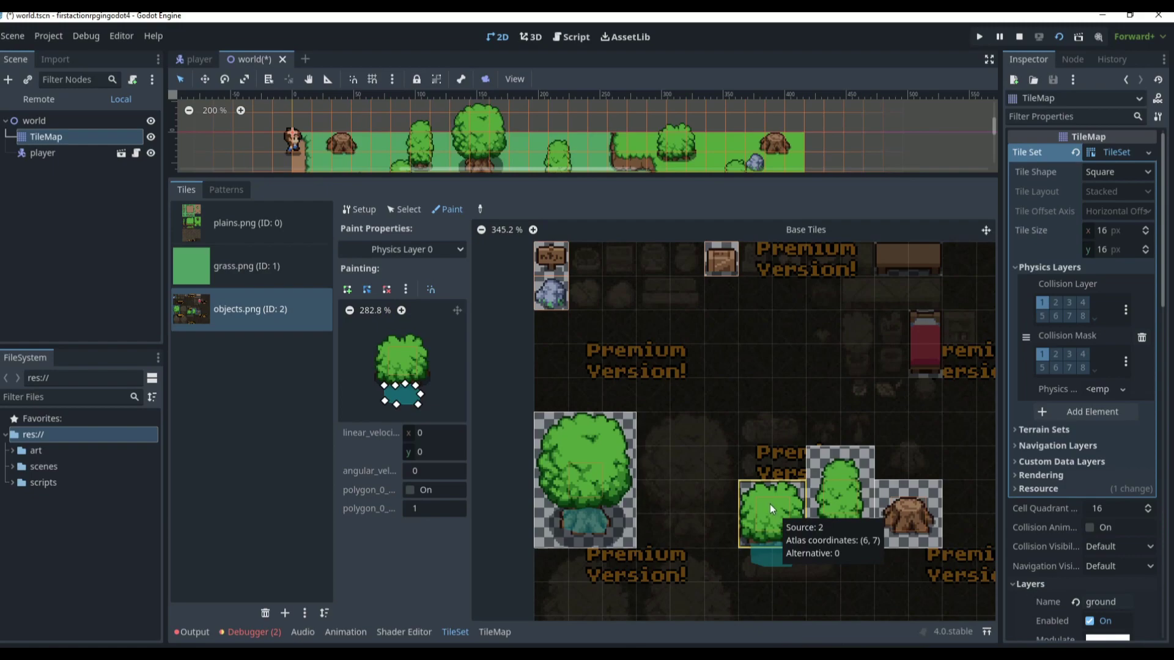
{"action": "left_click_drag", "start_coordinate": [420, 385], "coordinate": [420, 371]}
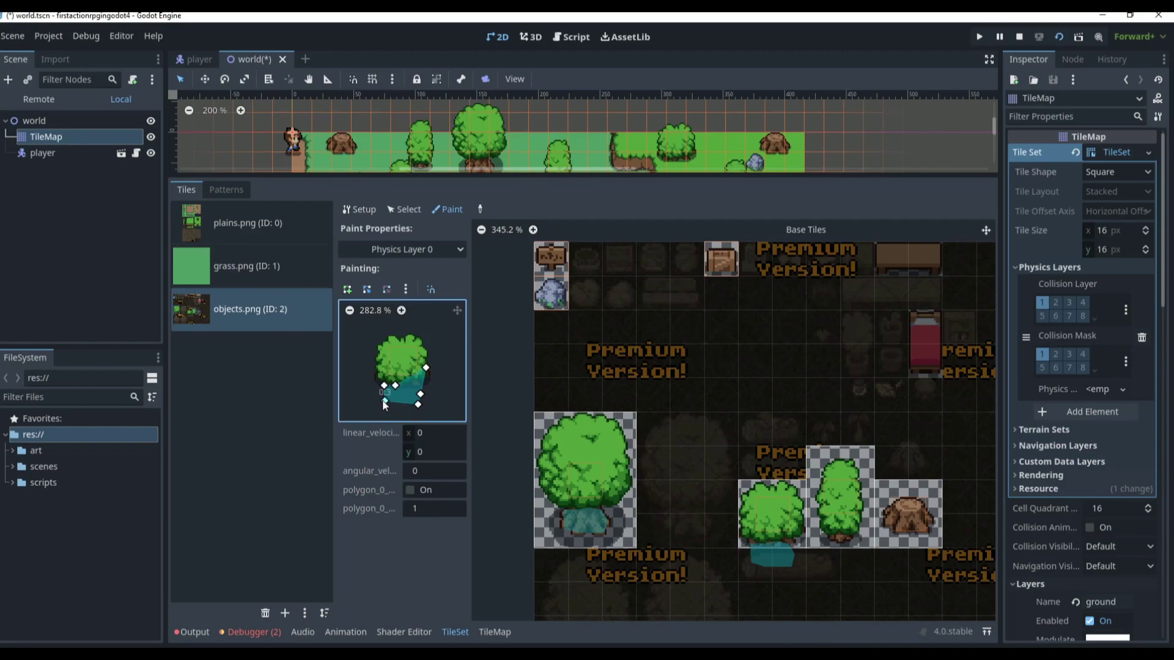
{"action": "left_click", "coordinate": [385, 290]}
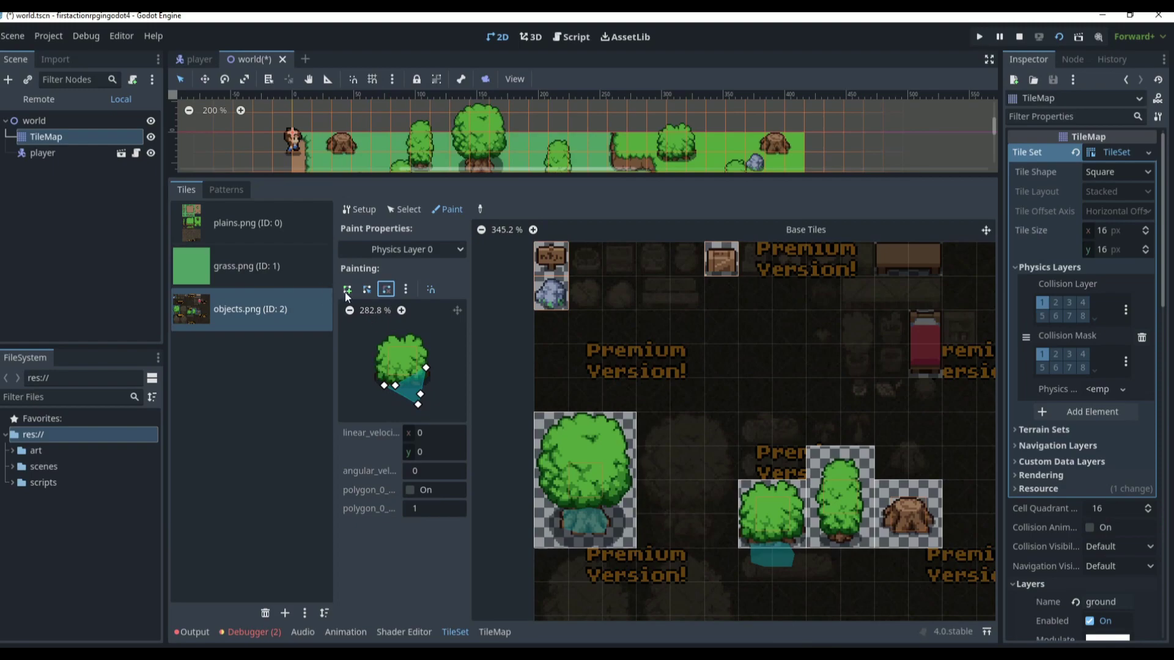
{"action": "left_click_drag", "start_coordinate": [395, 386], "coordinate": [375, 365]}
{"action": "left_click", "coordinate": [401, 310]}
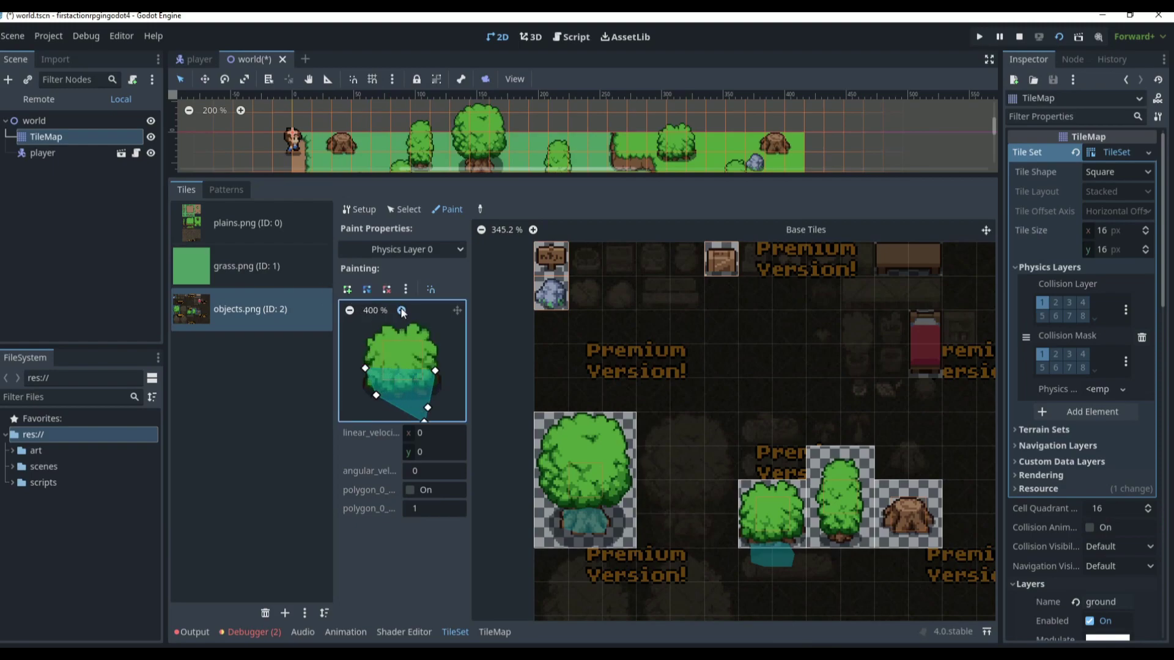
{"action": "left_click", "coordinate": [401, 310]}
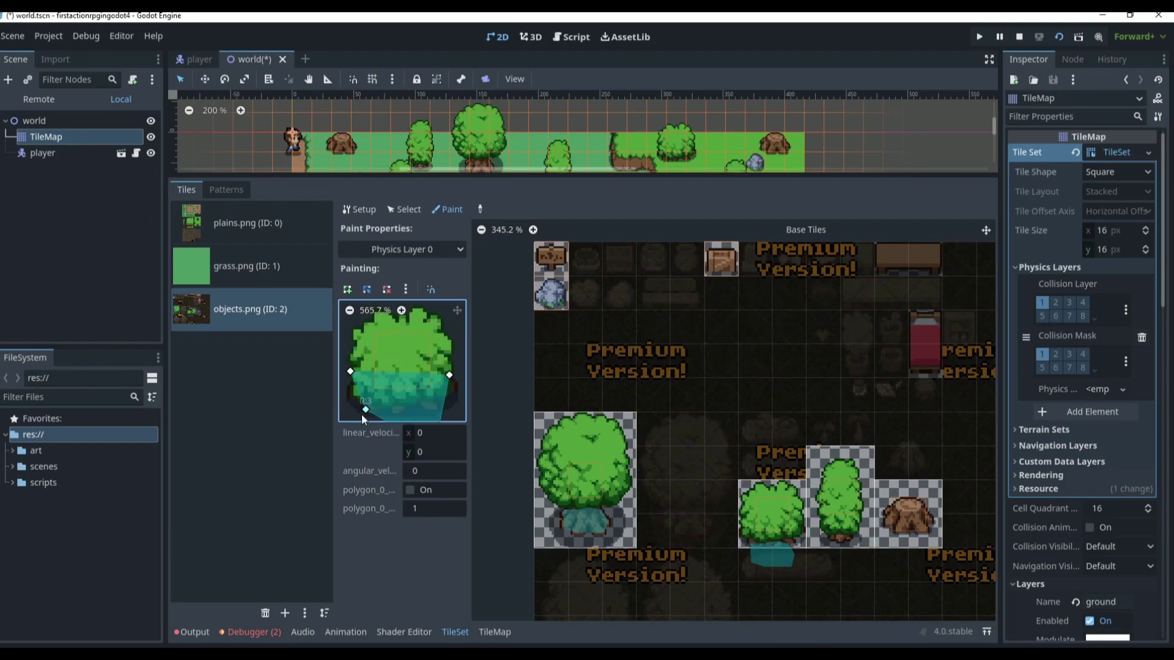
{"action": "left_click", "coordinate": [349, 310]}
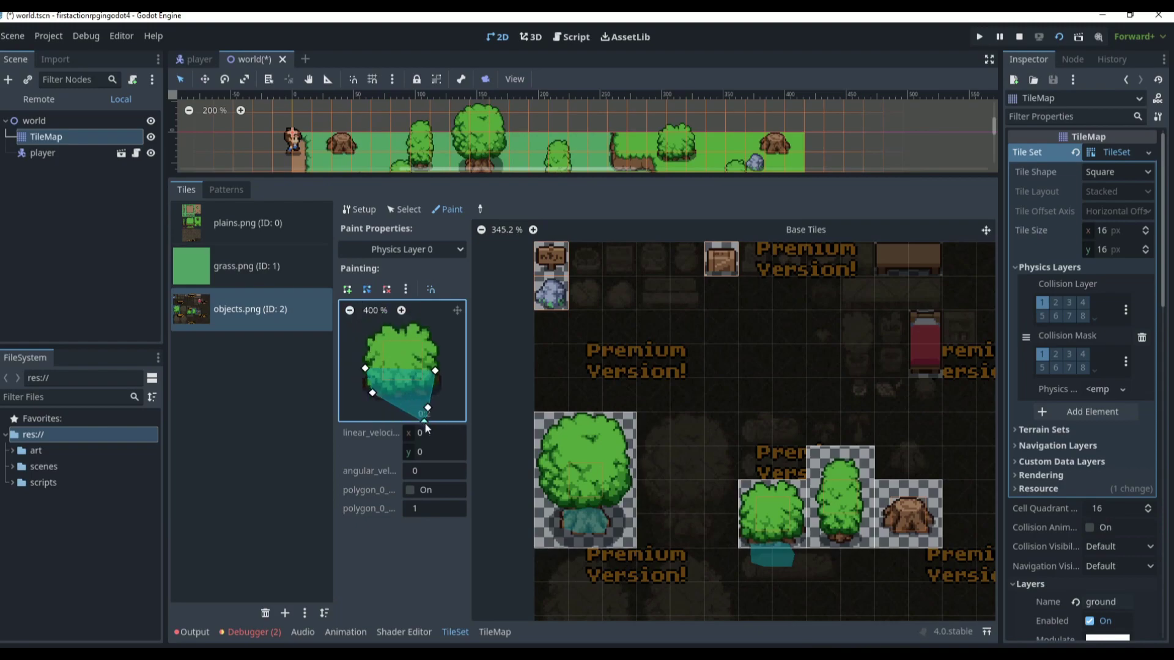
{"action": "left_click_drag", "start_coordinate": [426, 420], "coordinate": [387, 397]}
{"action": "left_click", "coordinate": [769, 515]}
- Reshape the collision polygon around the narrow tree's trunk base and paint it onto that tree tile
{"action": "left_click", "coordinate": [838, 510]}
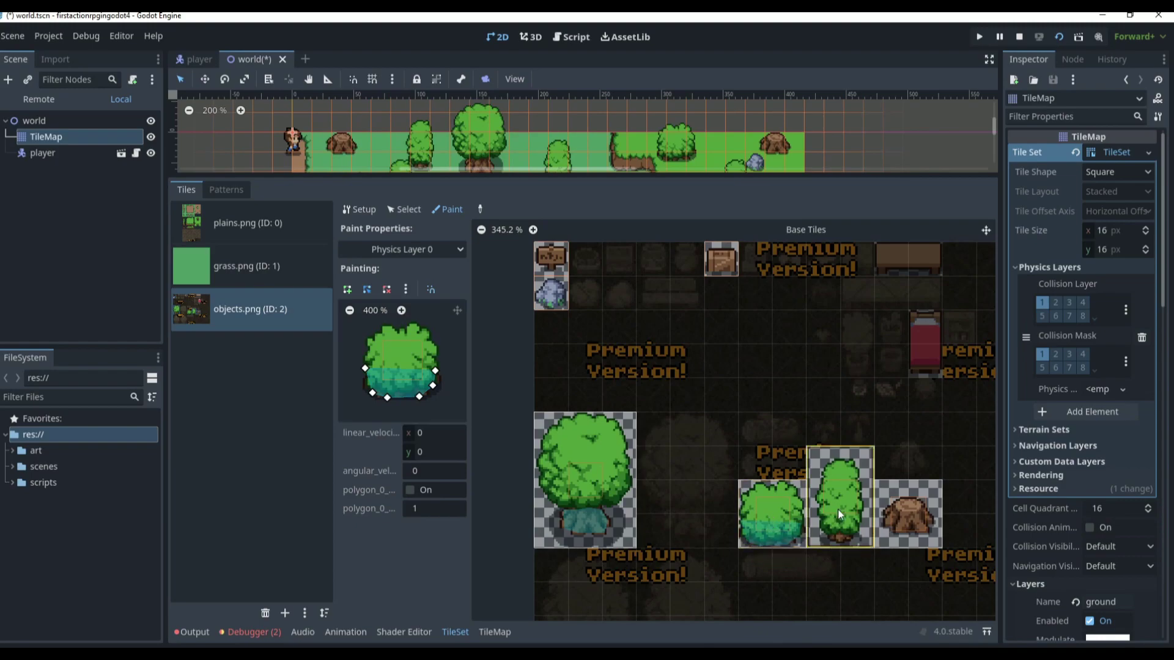
{"action": "mouse_move", "coordinate": [422, 399]}
{"action": "left_mouse_down"}
{"action": "mouse_move", "coordinate": [415, 411]}
{"action": "mouse_move", "coordinate": [382, 402]}
{"action": "mouse_move", "coordinate": [390, 413]}
{"action": "mouse_move", "coordinate": [388, 404]}
{"action": "mouse_move", "coordinate": [417, 402]}
{"action": "left_mouse_up"}
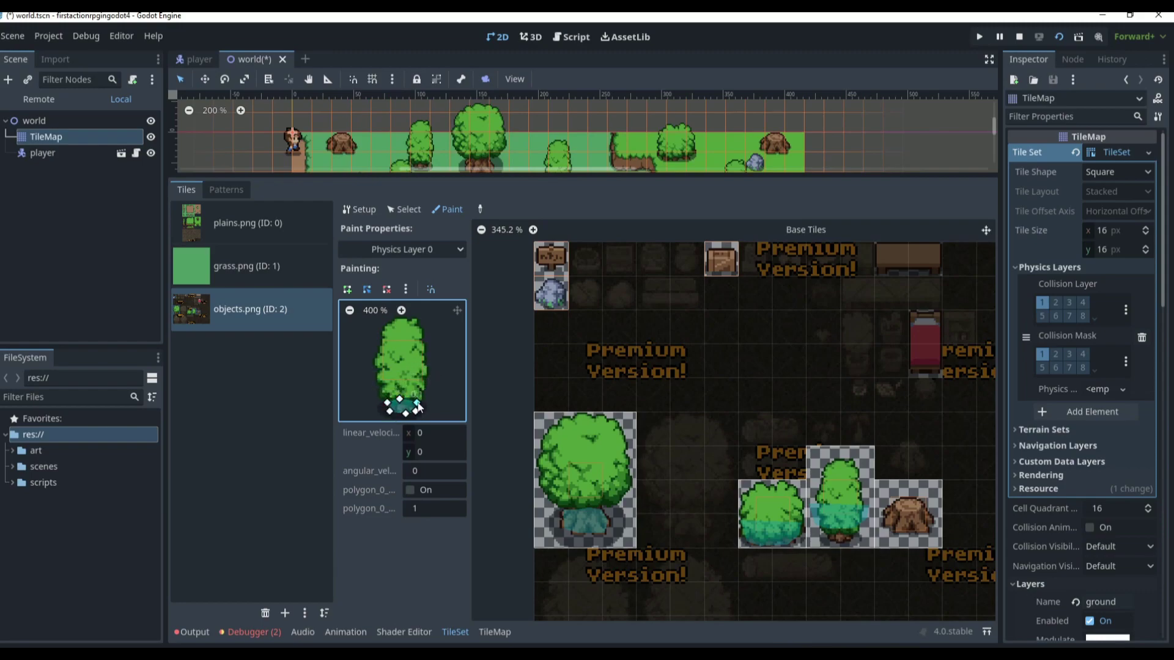
- Reshape the collision polygon to cover the lower part of the tree stump and paint it onto the stump tile
{"action": "left_click", "coordinate": [915, 511]}
{"action": "mouse_move", "coordinate": [416, 402]}
{"action": "left_mouse_down"}
{"action": "mouse_move", "coordinate": [420, 382]}
{"action": "mouse_move", "coordinate": [407, 375]}
{"action": "left_mouse_up"}
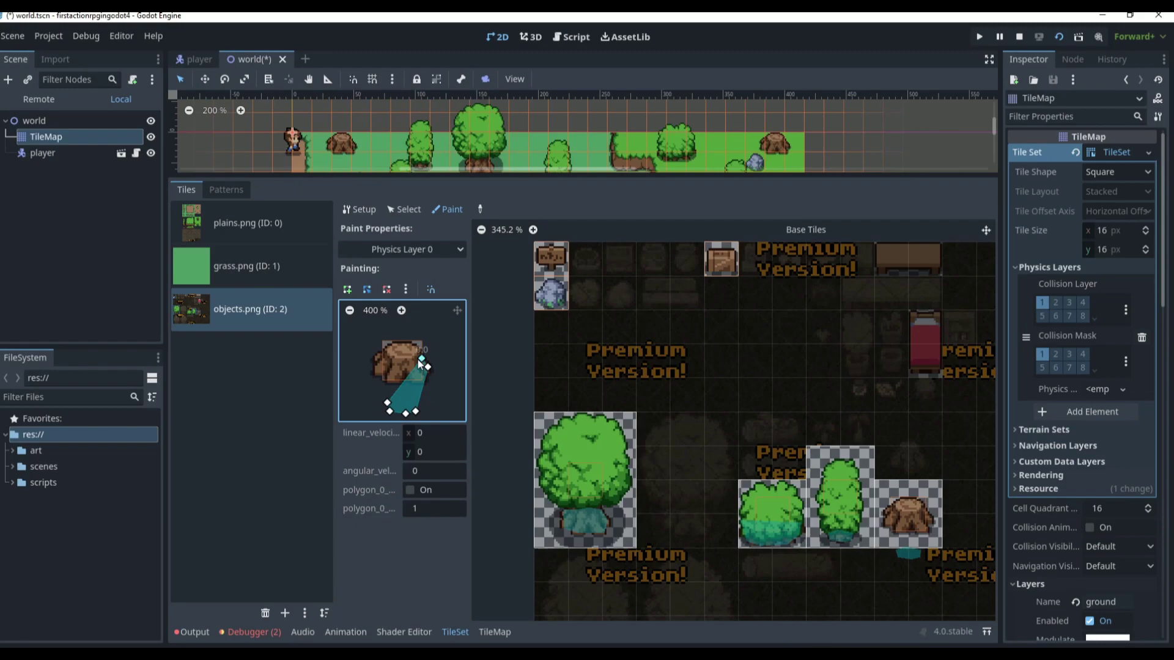
{"action": "left_click", "coordinate": [405, 412]}
{"action": "left_click_drag", "start_coordinate": [389, 412], "coordinate": [382, 357]}
{"action": "left_click_drag", "start_coordinate": [406, 413], "coordinate": [366, 377]}
{"action": "left_click_drag", "start_coordinate": [402, 390], "coordinate": [416, 385]}
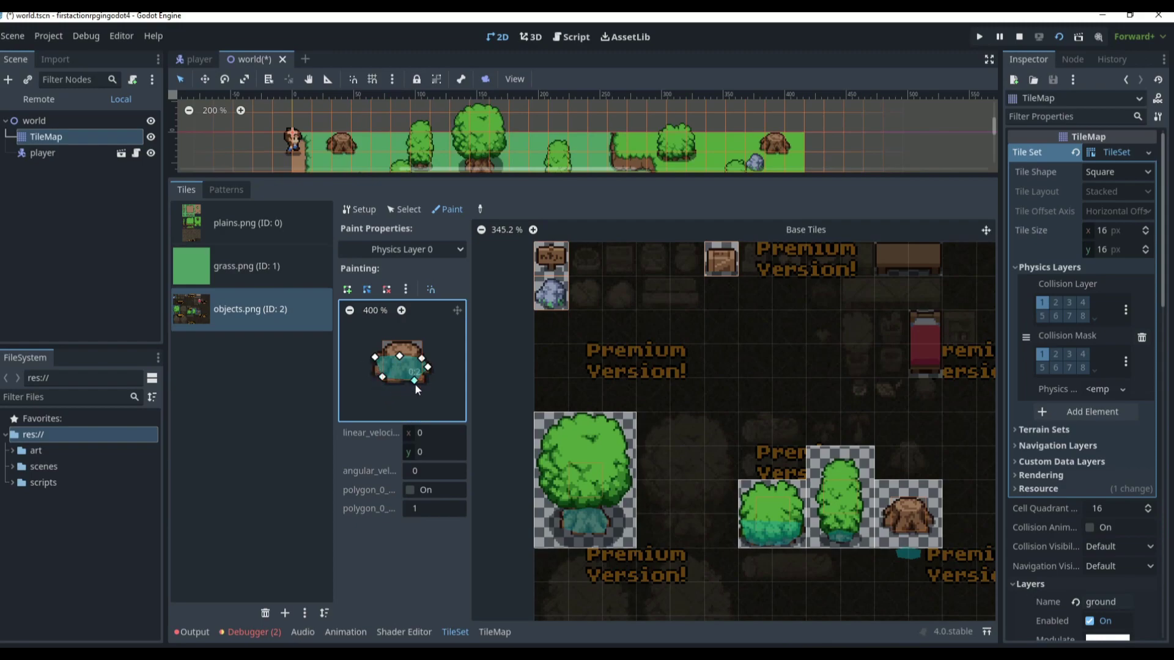
{"action": "left_click", "coordinate": [906, 509]}
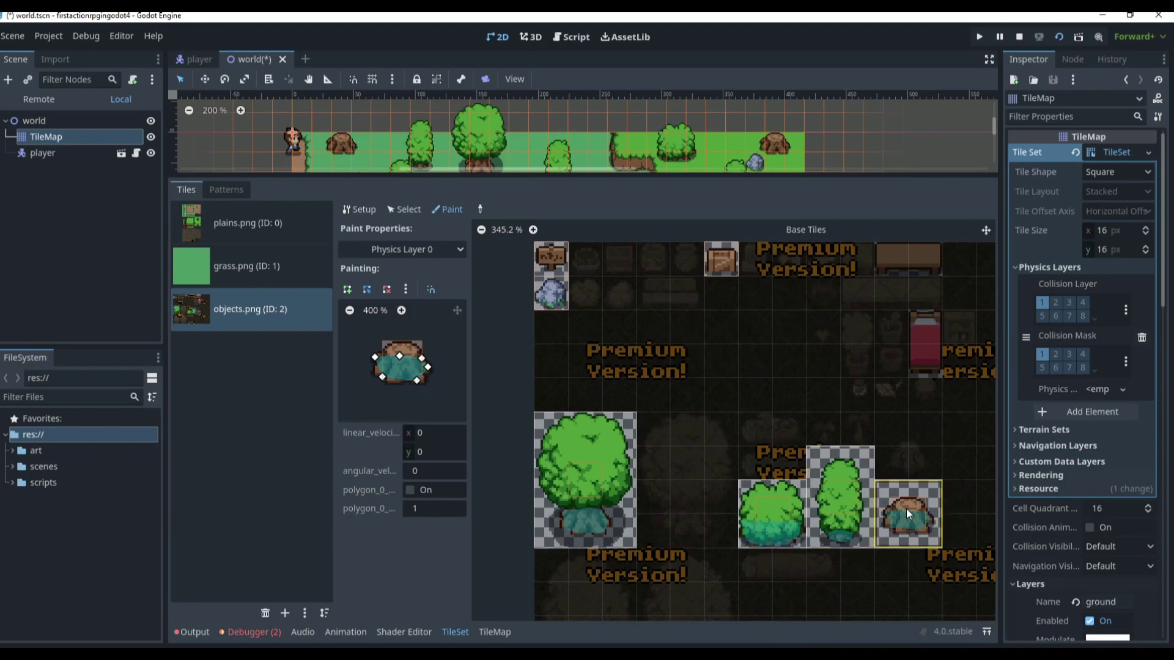
- Fit the collision polygon to the lower half of the grey rock and paint it onto the rock tile
{"action": "scroll", "coordinate": [552, 301], "scroll_direction": "up", "scroll_amount": 3}
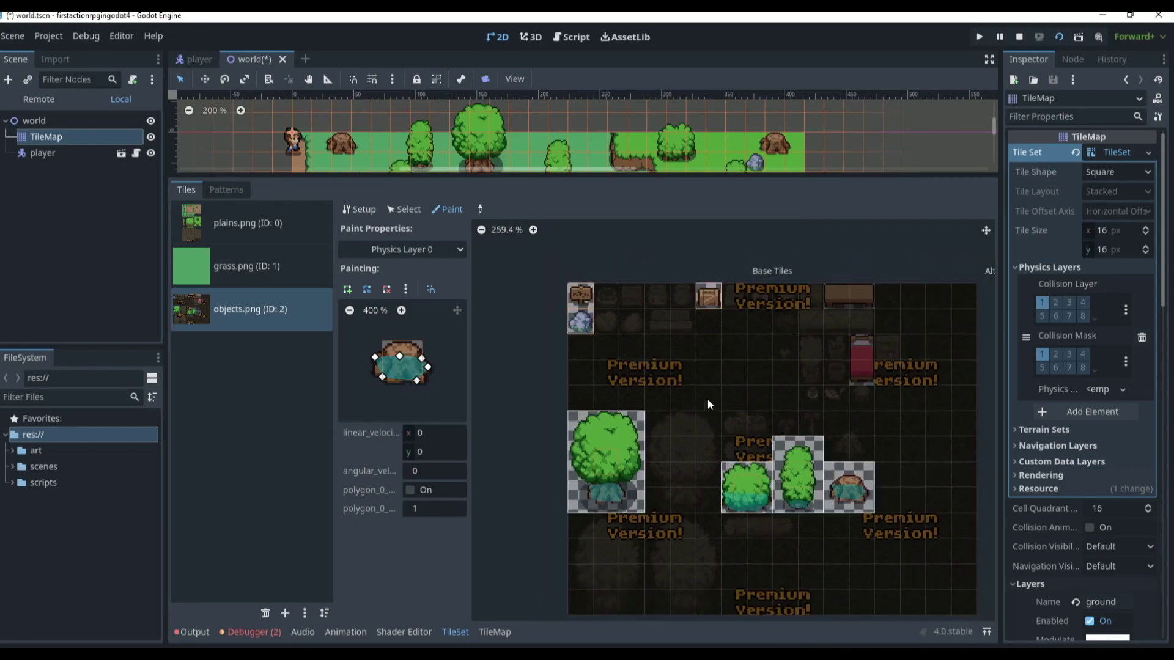
{"action": "left_click", "coordinate": [638, 370]}
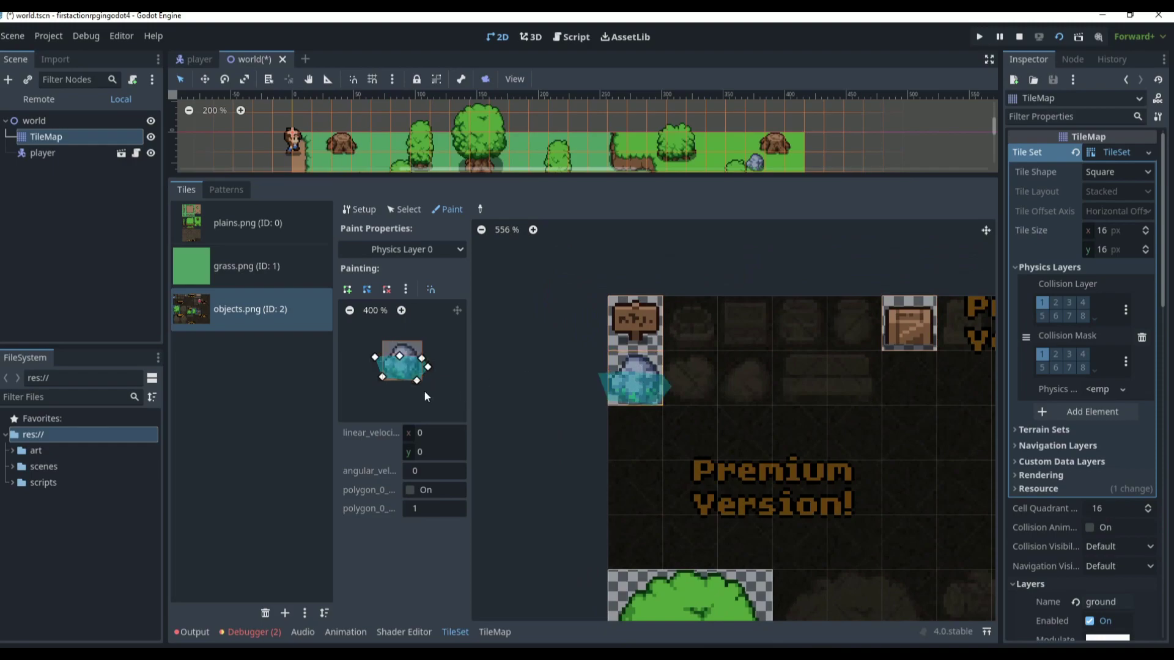
{"action": "left_click_drag", "start_coordinate": [419, 383], "coordinate": [389, 375]}
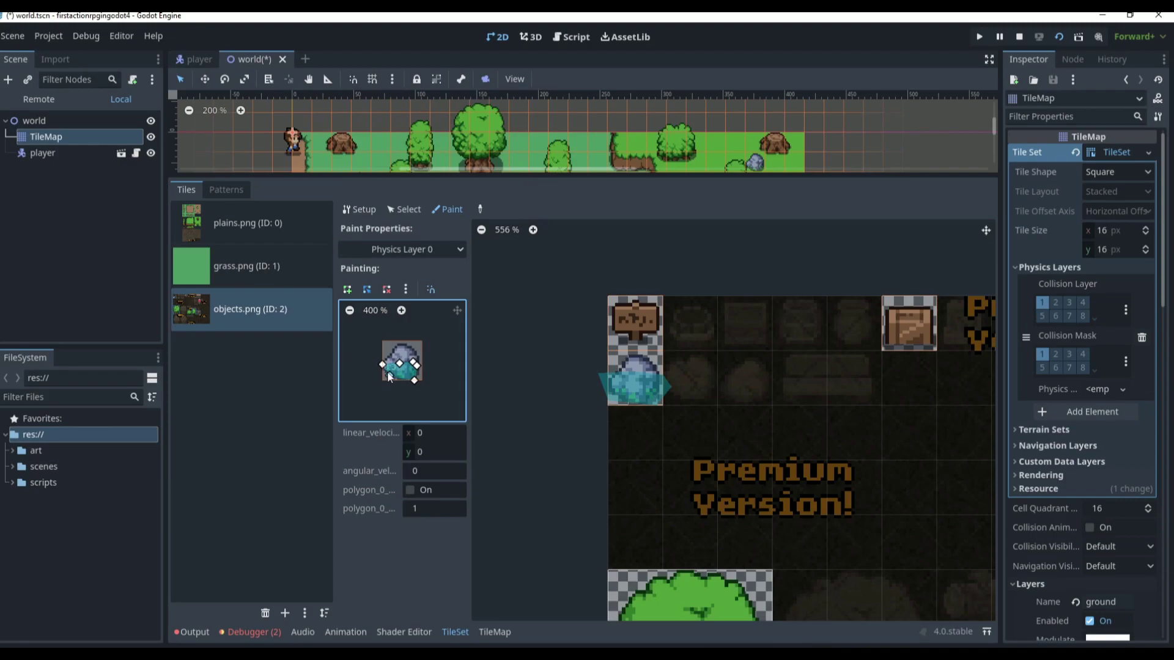
{"action": "left_click", "coordinate": [408, 361]}
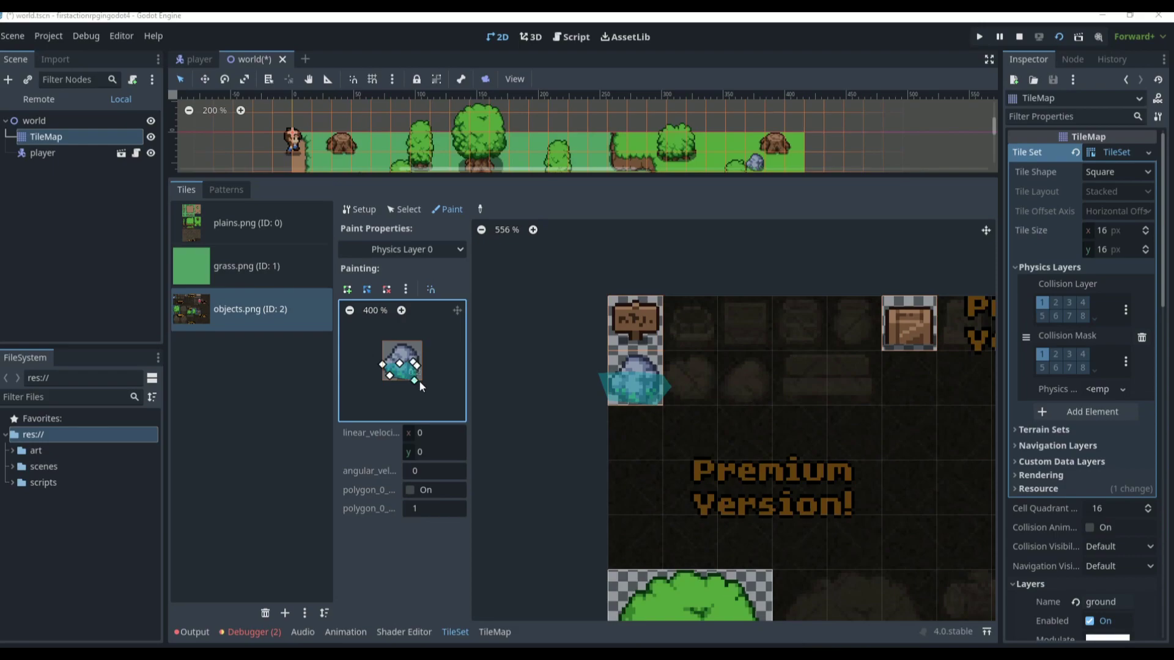
{"action": "left_click", "coordinate": [626, 387]}
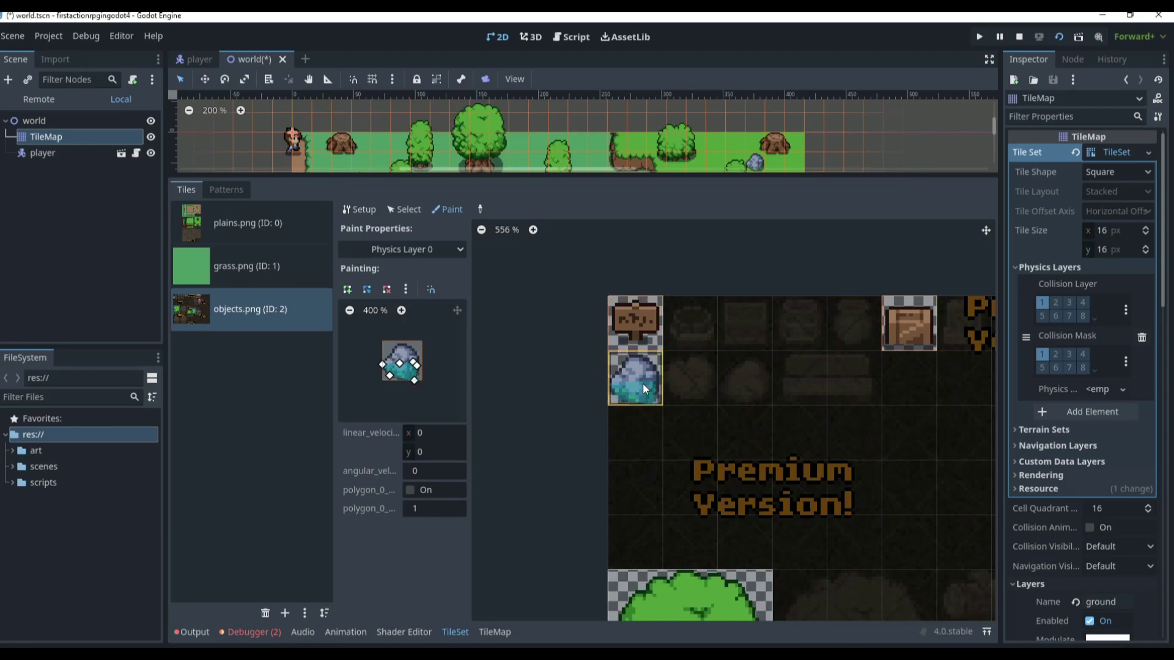
- Paint a collision shape onto the signpost tile, removing a surplus polygon point and fitting the rest around the sign's base
{"action": "left_click", "coordinate": [636, 325]}
{"action": "left_click_drag", "start_coordinate": [413, 379], "coordinate": [409, 362]}
{"action": "left_click", "coordinate": [385, 290]}
{"action": "left_click", "coordinate": [409, 362]}
{"action": "left_click", "coordinate": [389, 375]}
{"action": "left_click", "coordinate": [366, 291]}
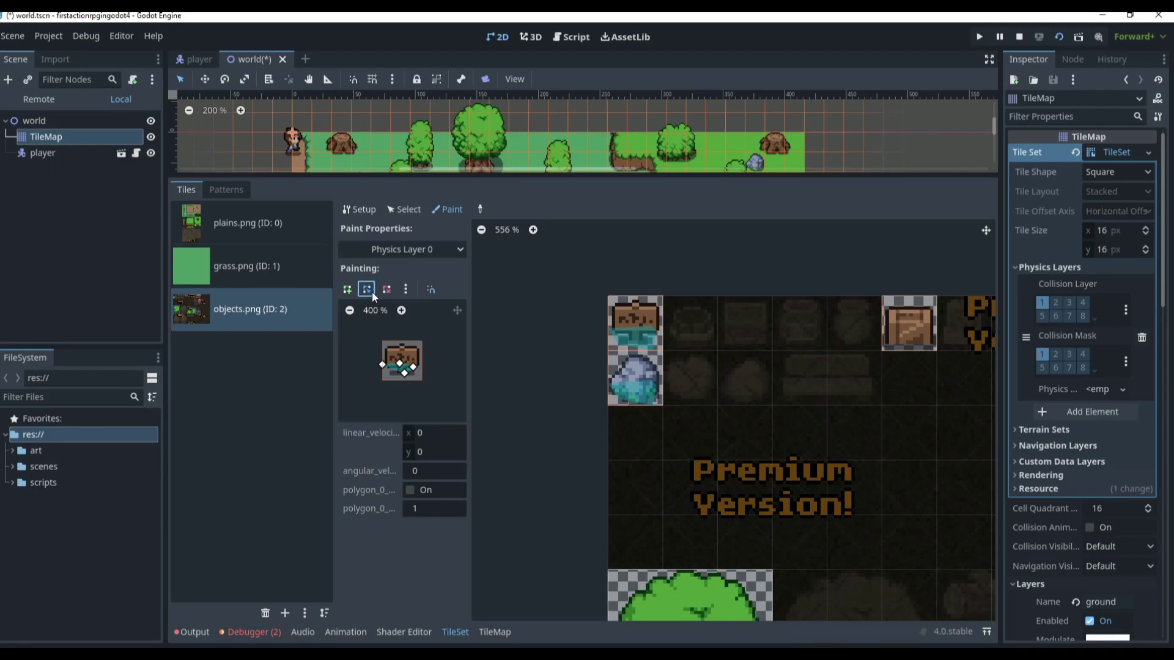
{"action": "left_click_drag", "start_coordinate": [383, 365], "coordinate": [387, 366]}
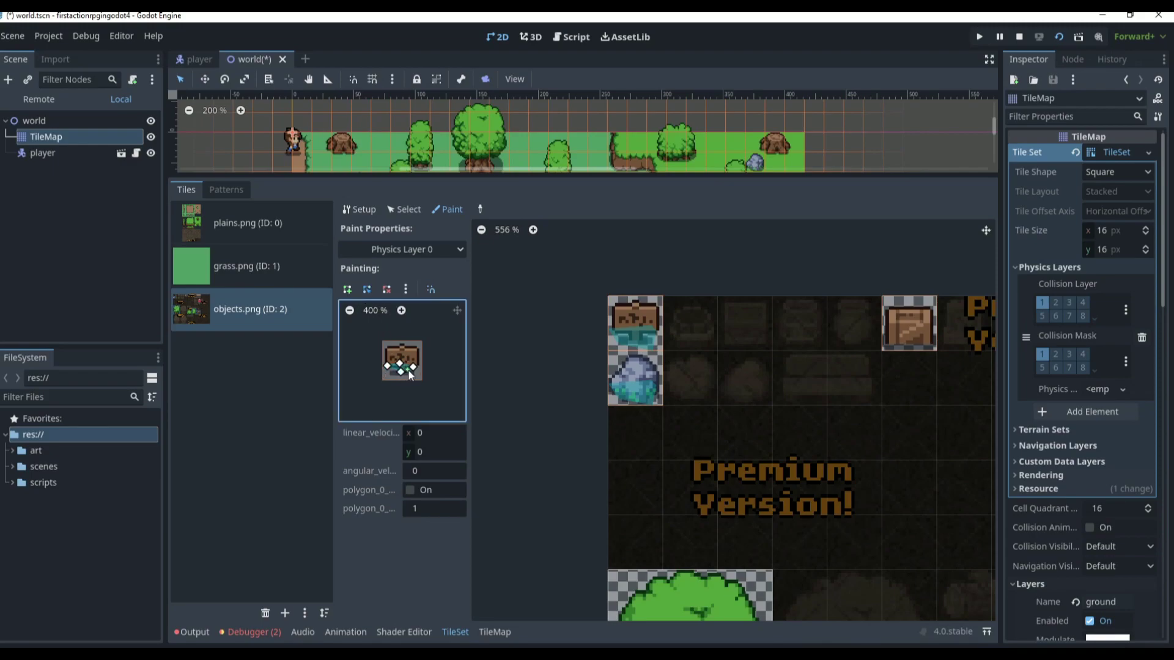
{"action": "left_click", "coordinate": [401, 310]}
{"action": "left_click", "coordinate": [401, 310]}
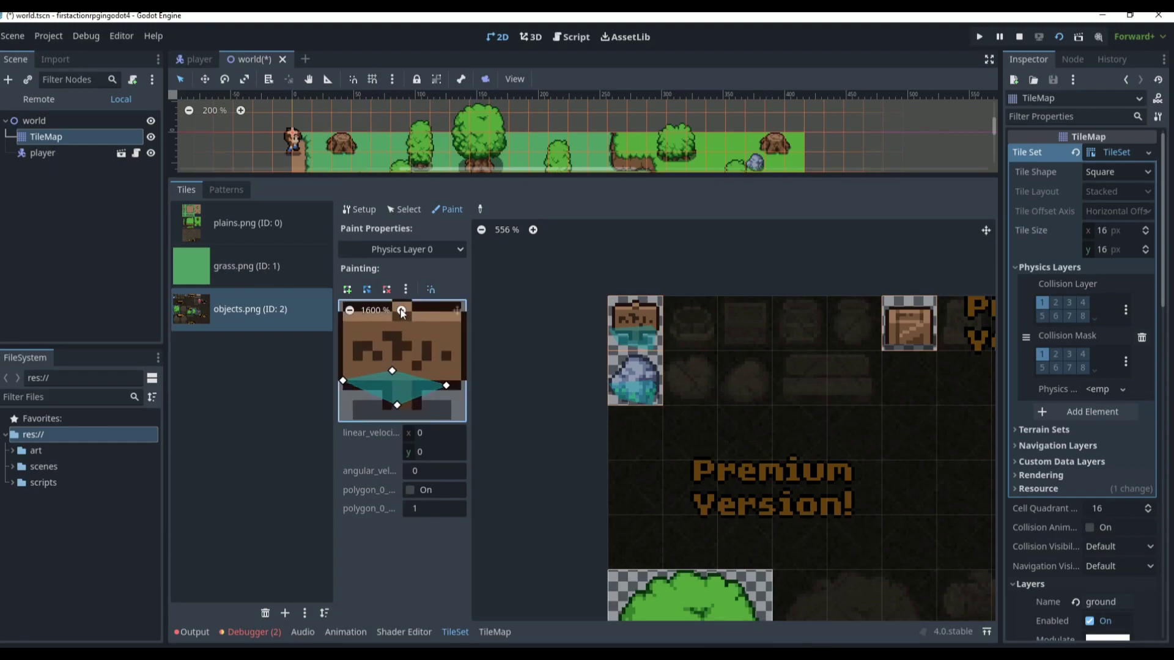
{"action": "left_click_drag", "start_coordinate": [397, 415], "coordinate": [402, 410]}
{"action": "scroll", "coordinate": [602, 428], "scroll_direction": "down", "scroll_amount": 3}
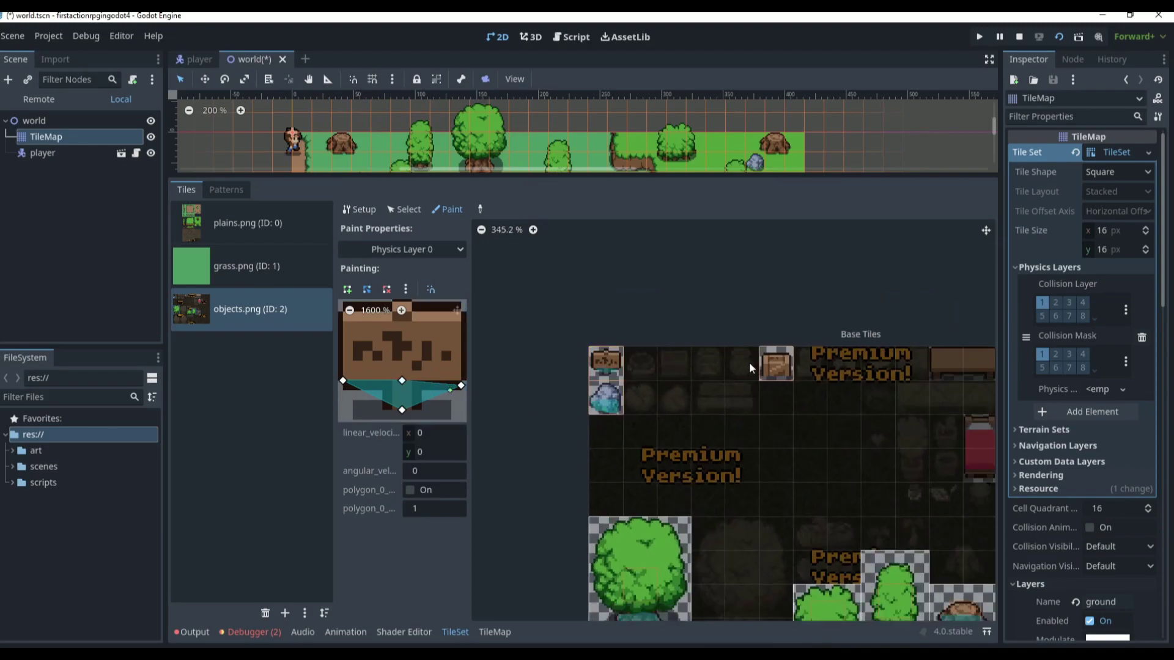
- Paint a collision shape onto the crate tile, reshape the polygon over the crate's lower half, and shrink the tile editing area
{"action": "left_click", "coordinate": [772, 364]}
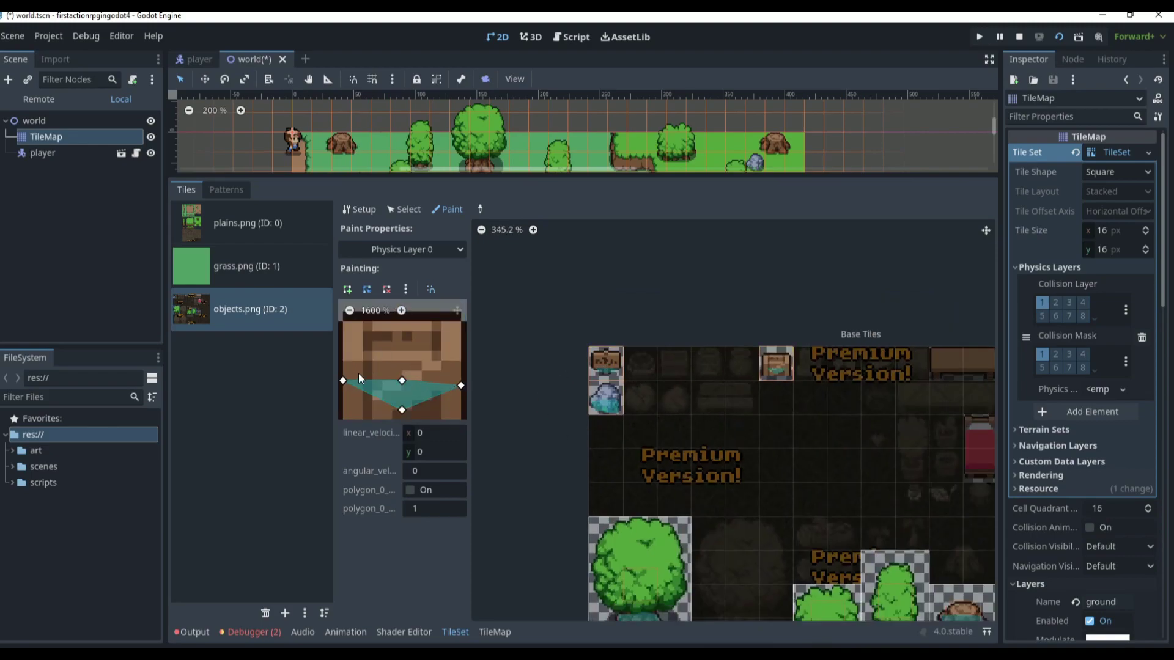
{"action": "left_click_drag", "start_coordinate": [344, 381], "coordinate": [340, 419]}
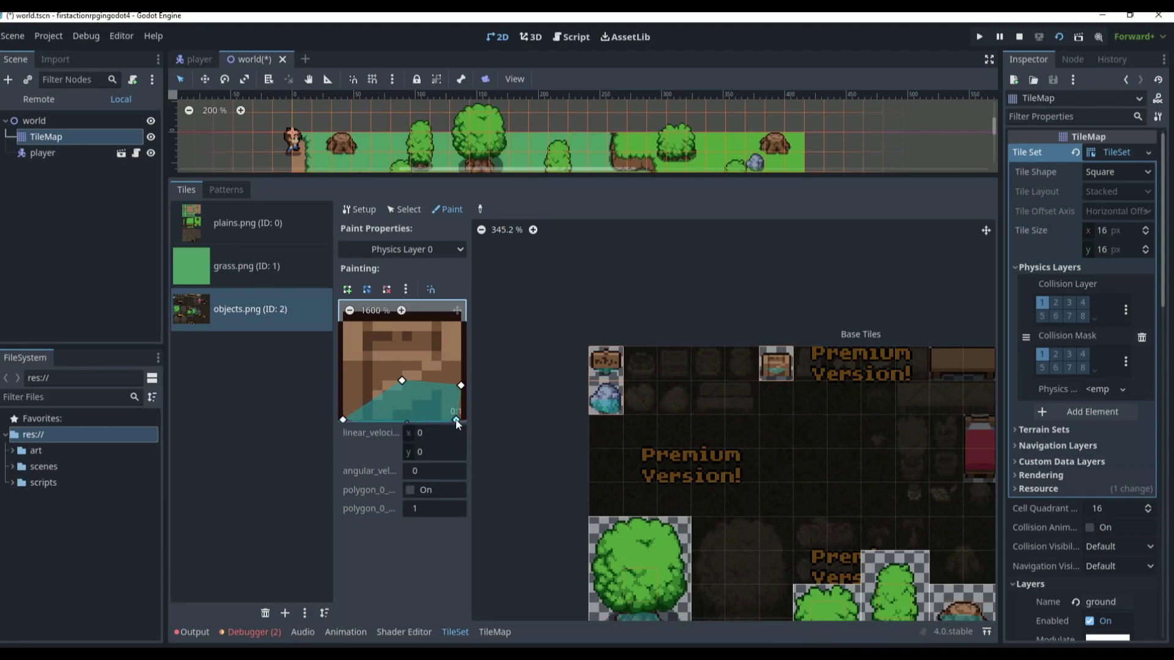
{"action": "left_click_drag", "start_coordinate": [392, 386], "coordinate": [340, 381]}
{"action": "scroll", "coordinate": [809, 451], "scroll_direction": "down", "scroll_amount": 5}
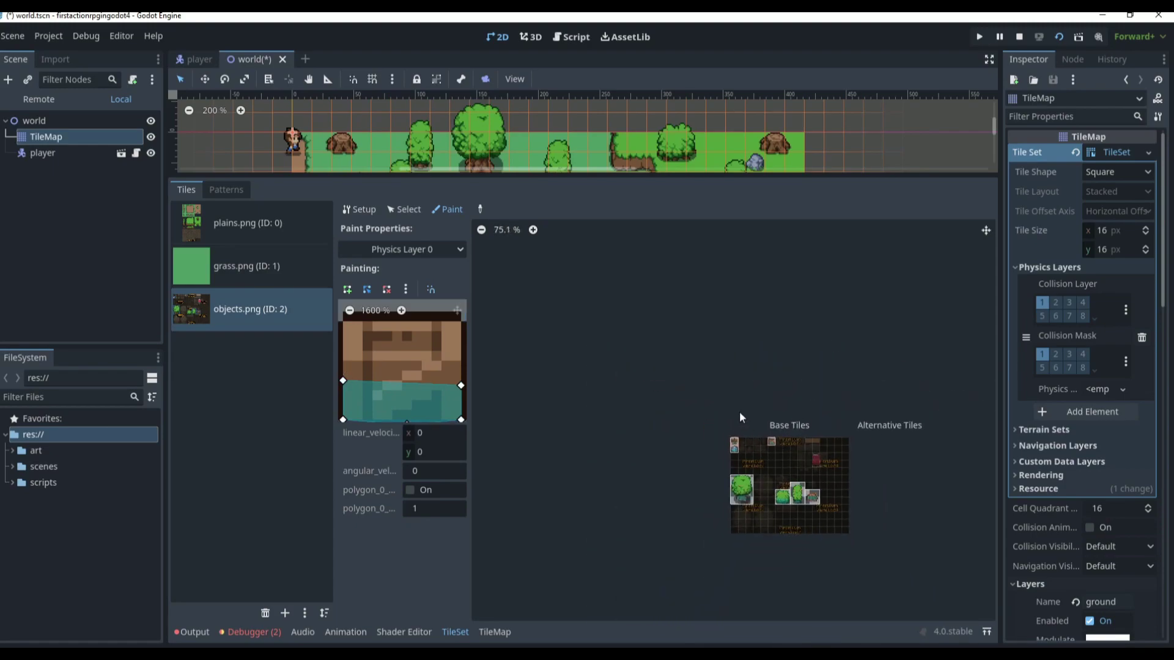
{"action": "left_click_drag", "start_coordinate": [413, 176], "coordinate": [382, 285]}
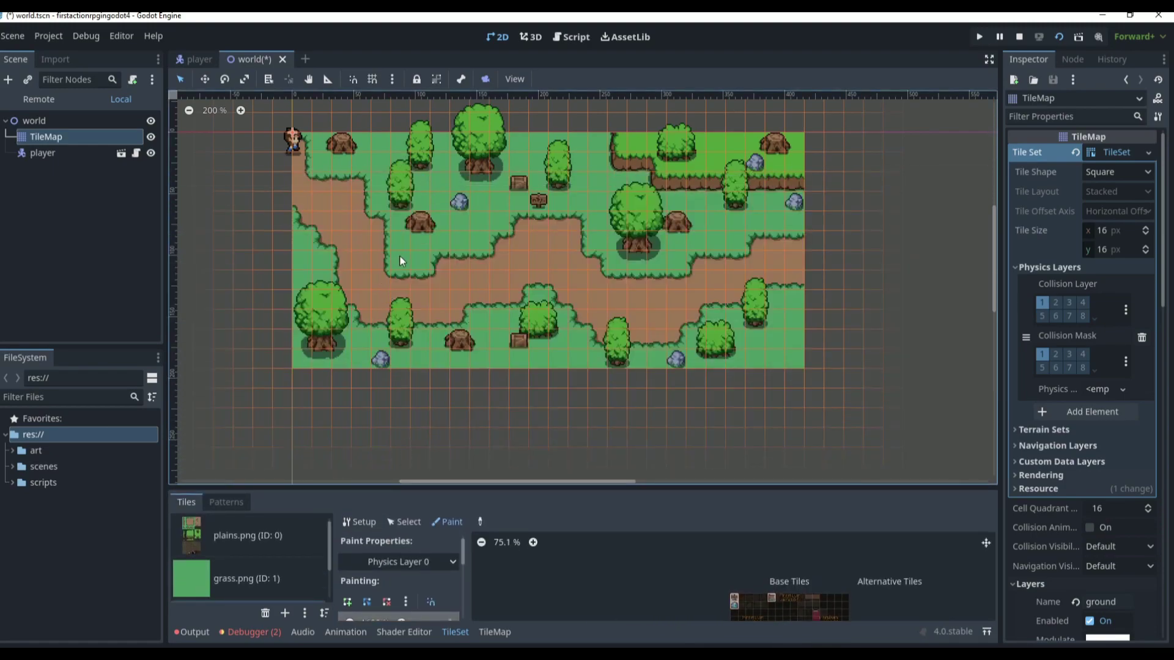
- Run the project, walk the player towards the trees to test the collisions, and close the game window
{"action": "key", "text": "F5"}
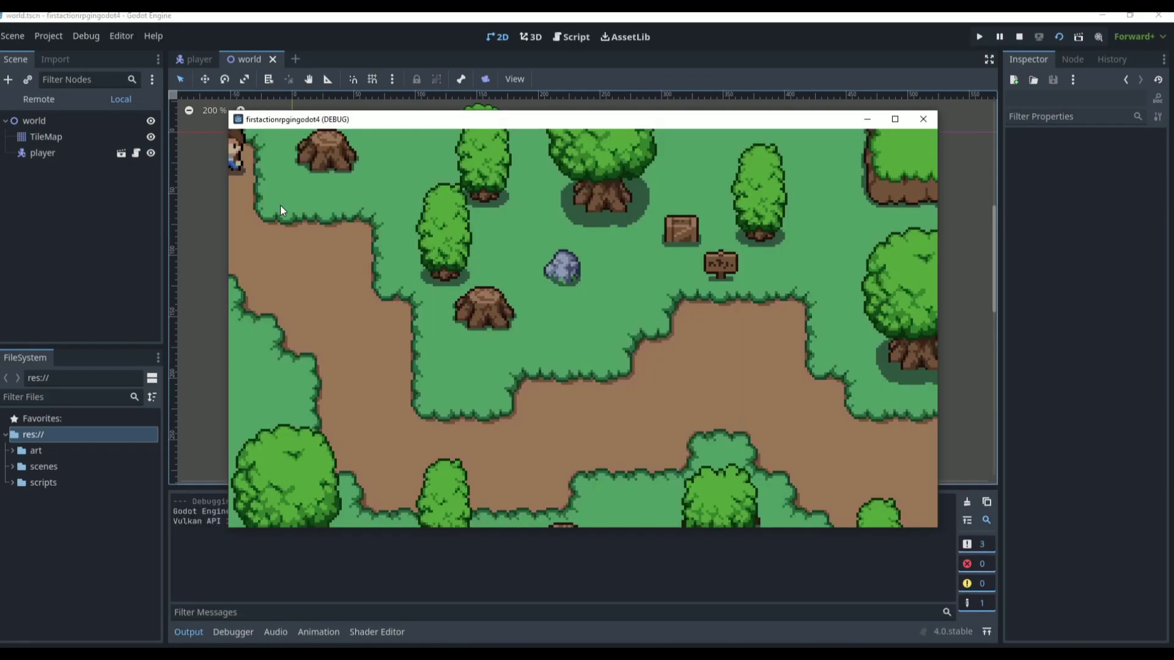
{"action": "key", "text": "Right"}
{"action": "key", "text": "Up"}
{"action": "key", "text": "Left"}
{"action": "key", "text": "Down"}
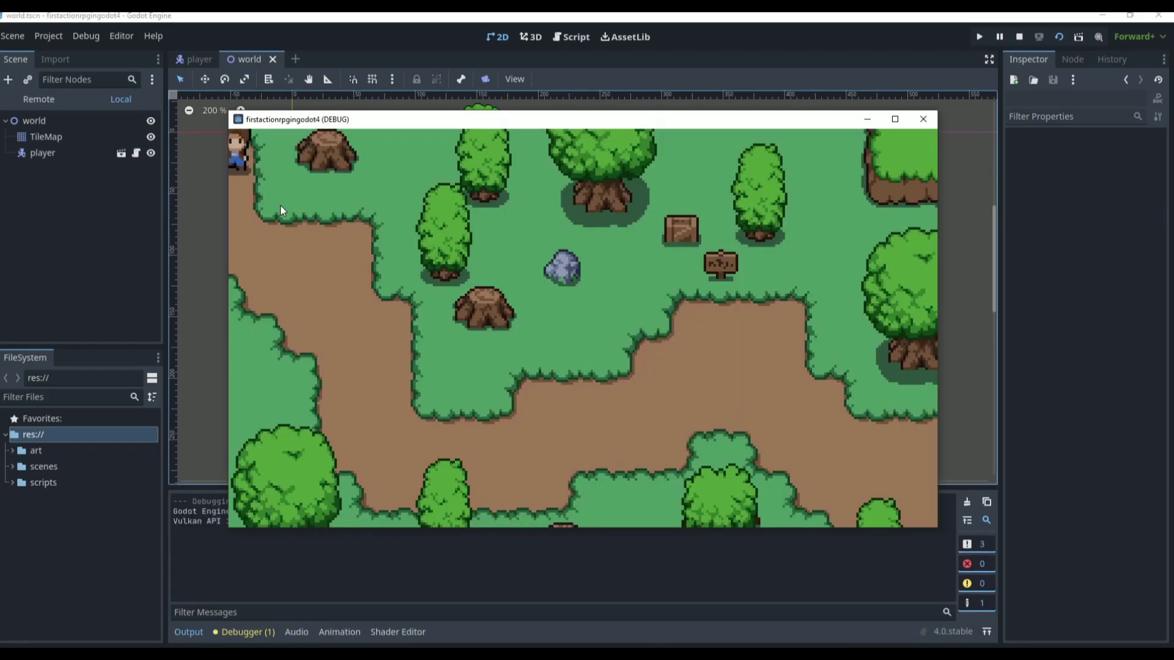
{"action": "key", "text": "Right"}
{"action": "key", "text": "Down"}
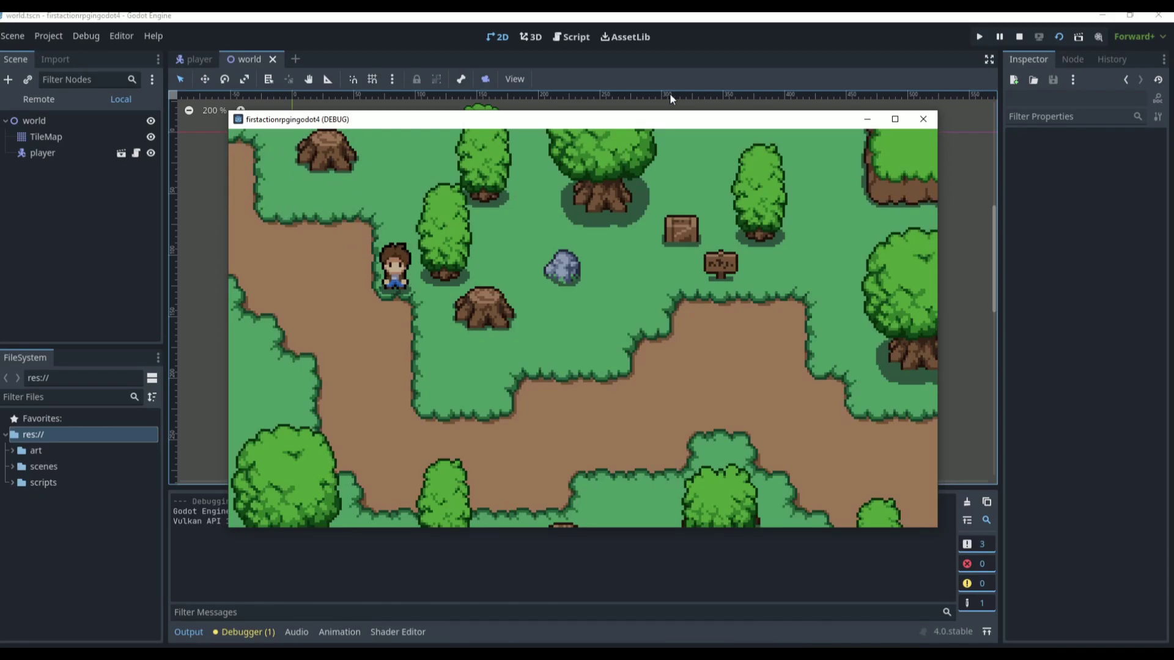
{"action": "left_click", "coordinate": [922, 119]}
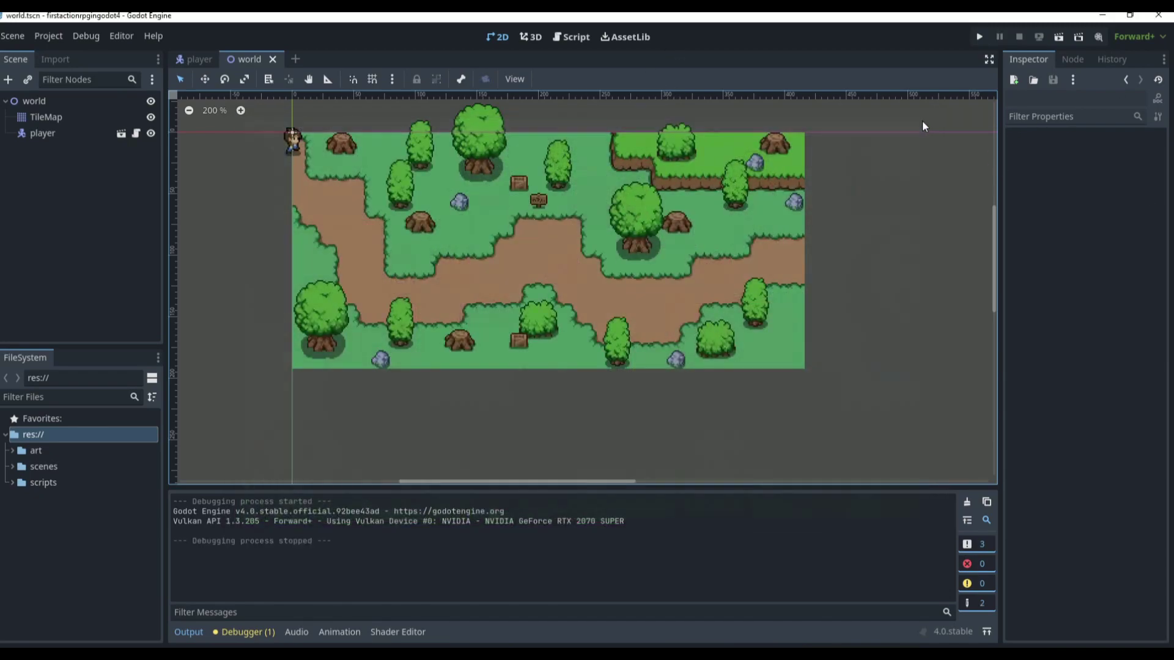
- Assign a new CircleShape2D as the shape of the CollisionShape2D node in the player scene
{"action": "left_click", "coordinate": [63, 130]}
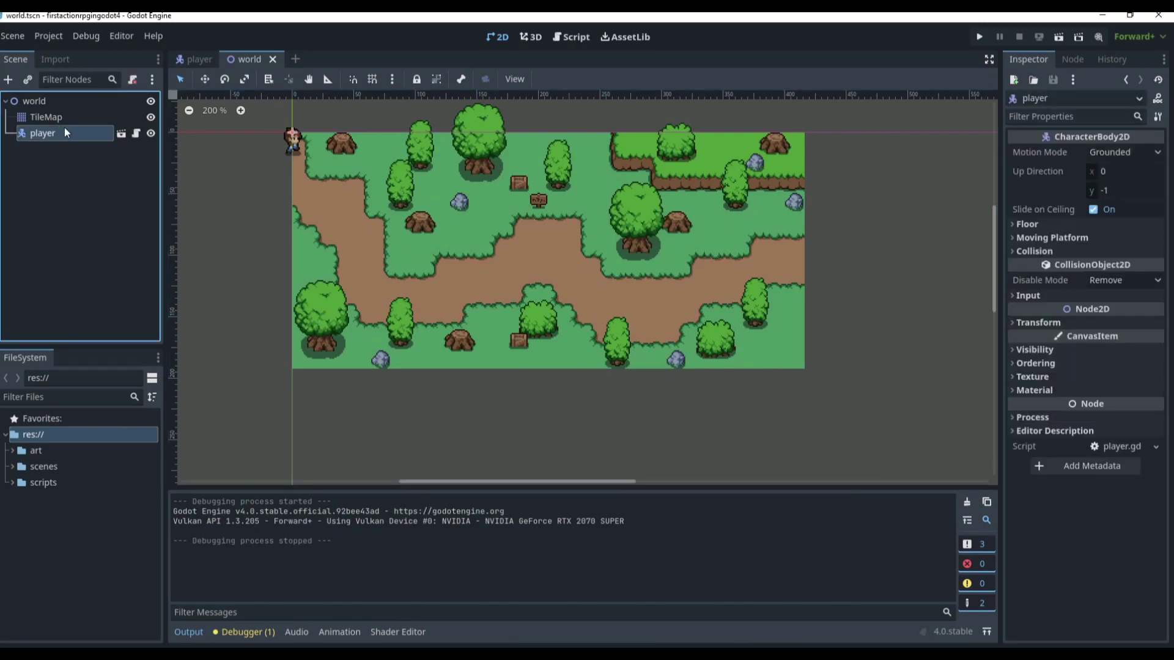
{"action": "left_click", "coordinate": [189, 57]}
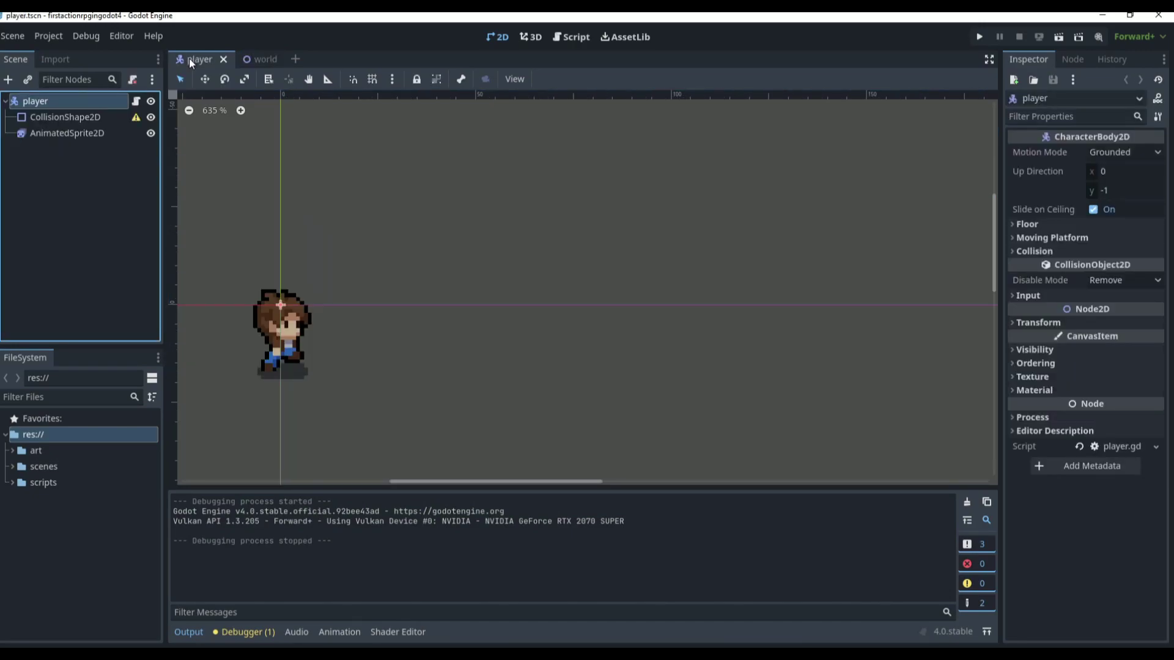
{"action": "left_click", "coordinate": [97, 134]}
{"action": "left_click", "coordinate": [93, 115]}
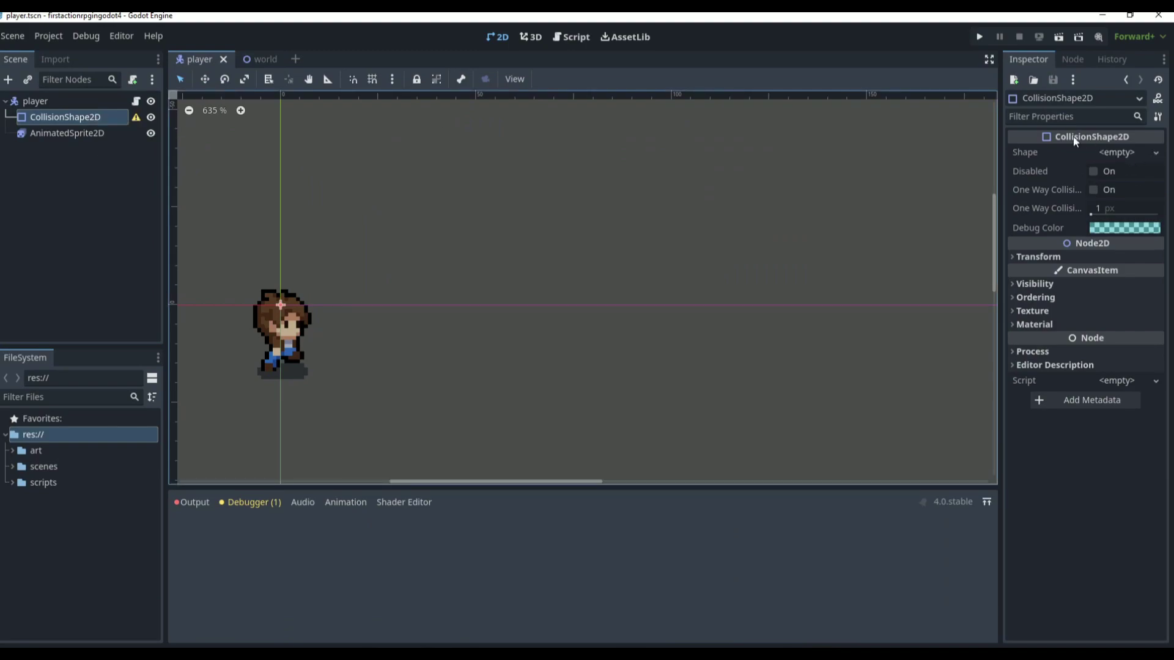
{"action": "left_click", "coordinate": [1116, 152]}
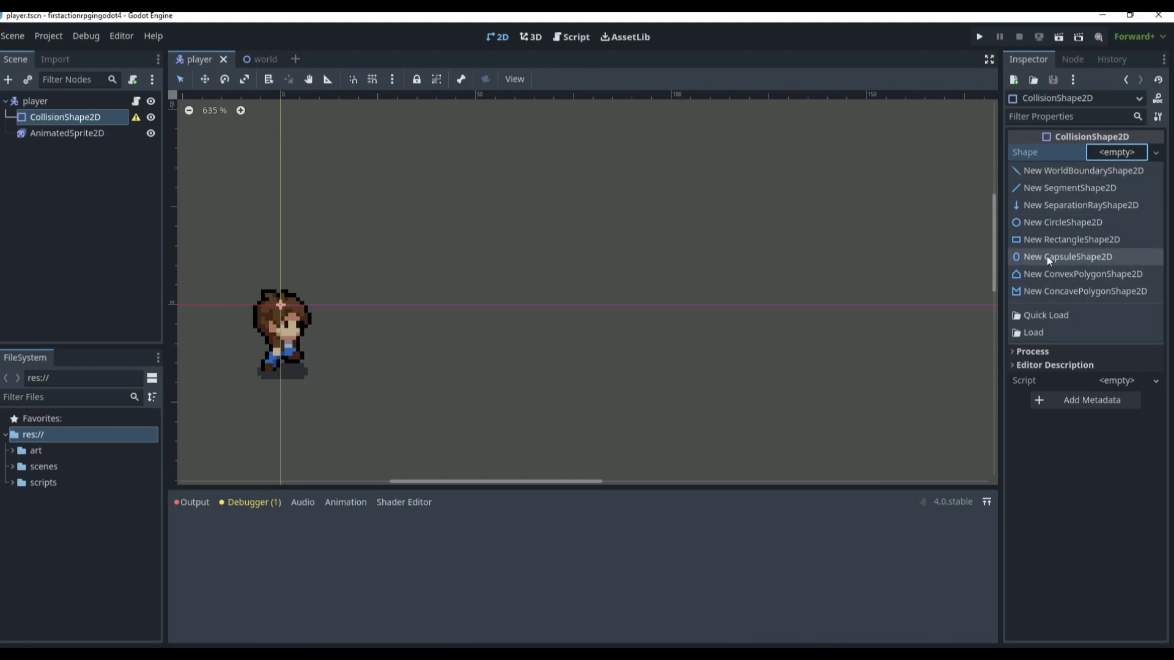
{"action": "left_click", "coordinate": [1044, 226]}
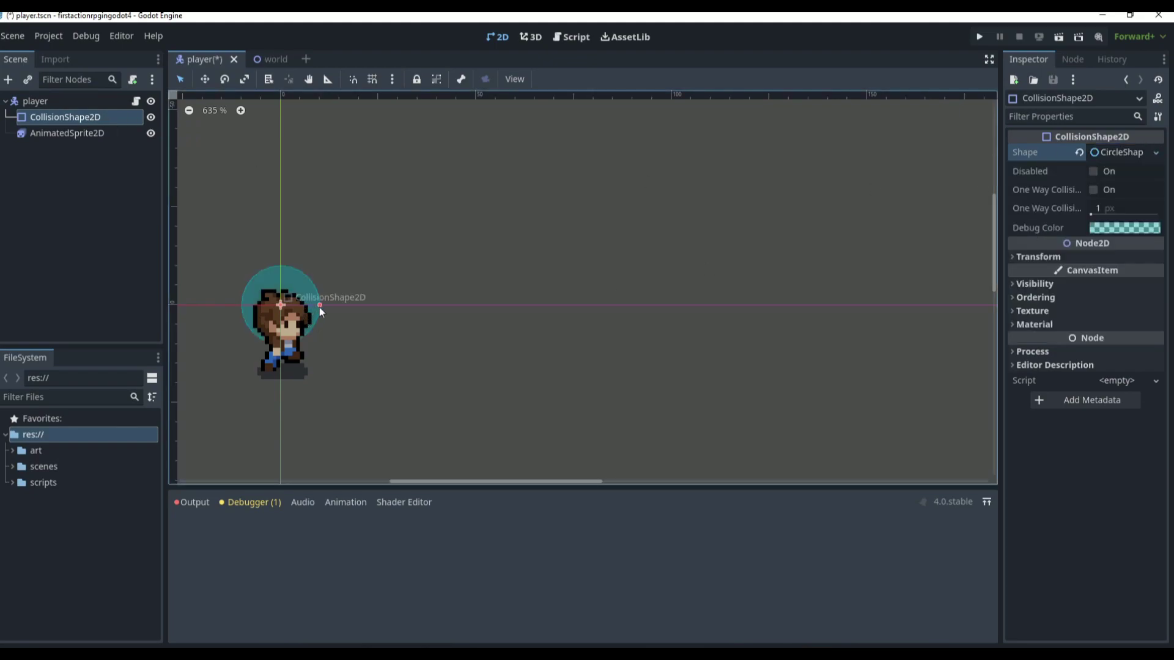
- Move the AnimatedSprite2D up so the feet sit near the scene origin, and shrink the CollisionShape2D circle slightly
{"action": "left_click_drag", "start_coordinate": [300, 289], "coordinate": [304, 234]}
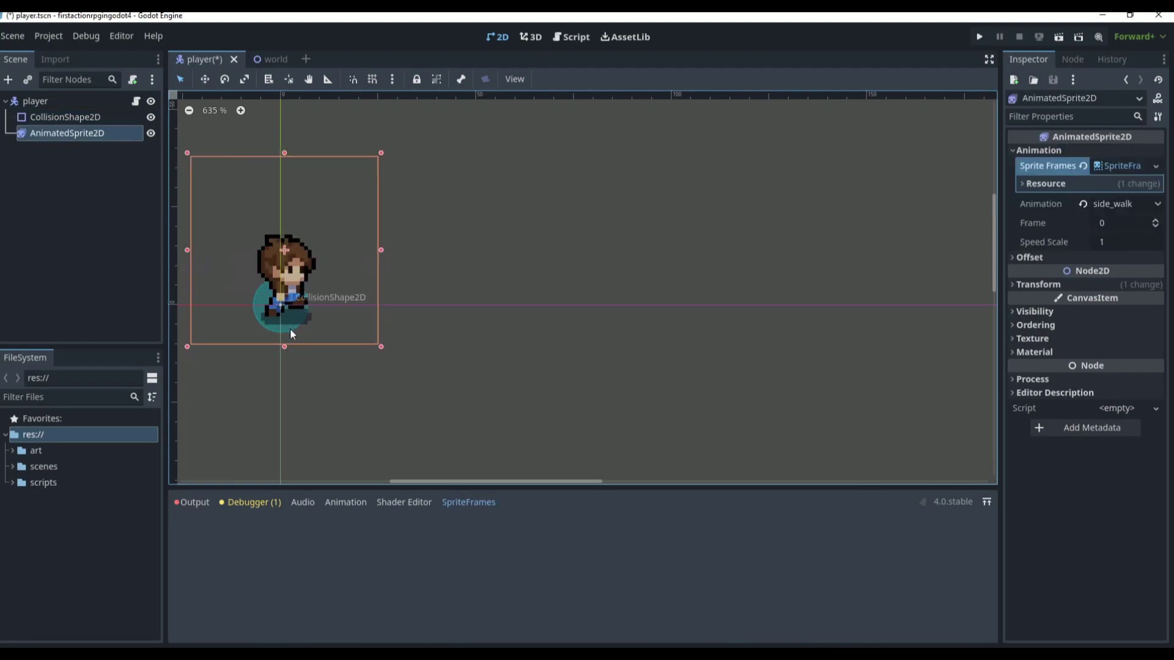
{"action": "left_click", "coordinate": [87, 119]}
{"action": "scroll", "coordinate": [251, 297], "scroll_direction": "up", "scroll_amount": 5}
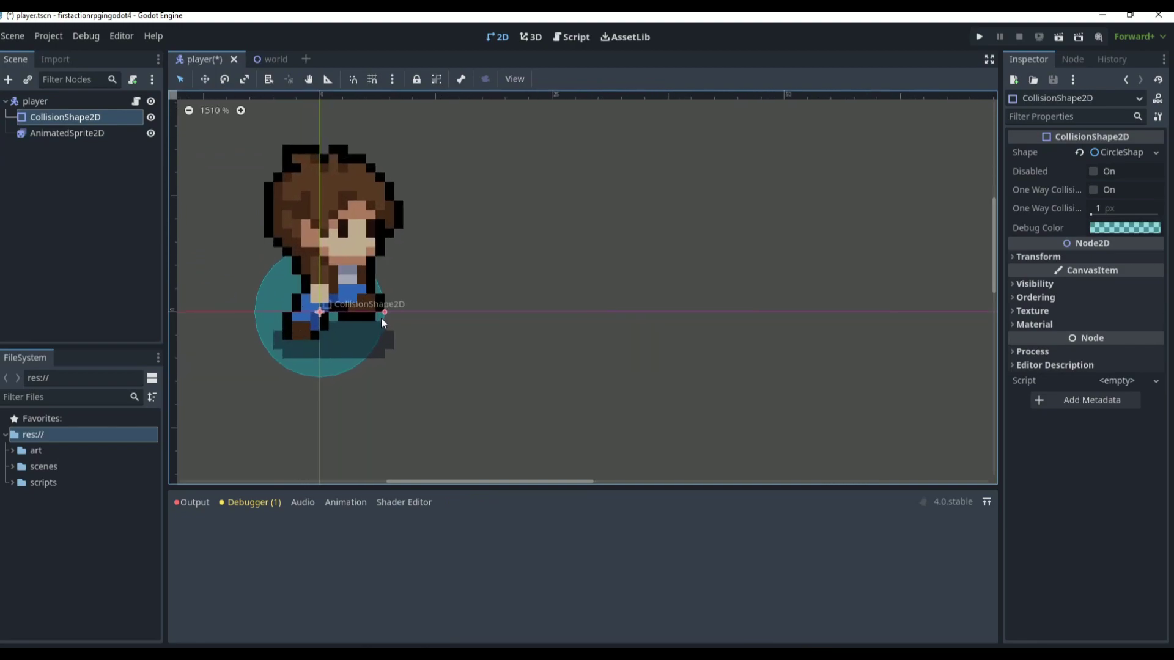
{"action": "left_click_drag", "start_coordinate": [385, 315], "coordinate": [377, 316]}
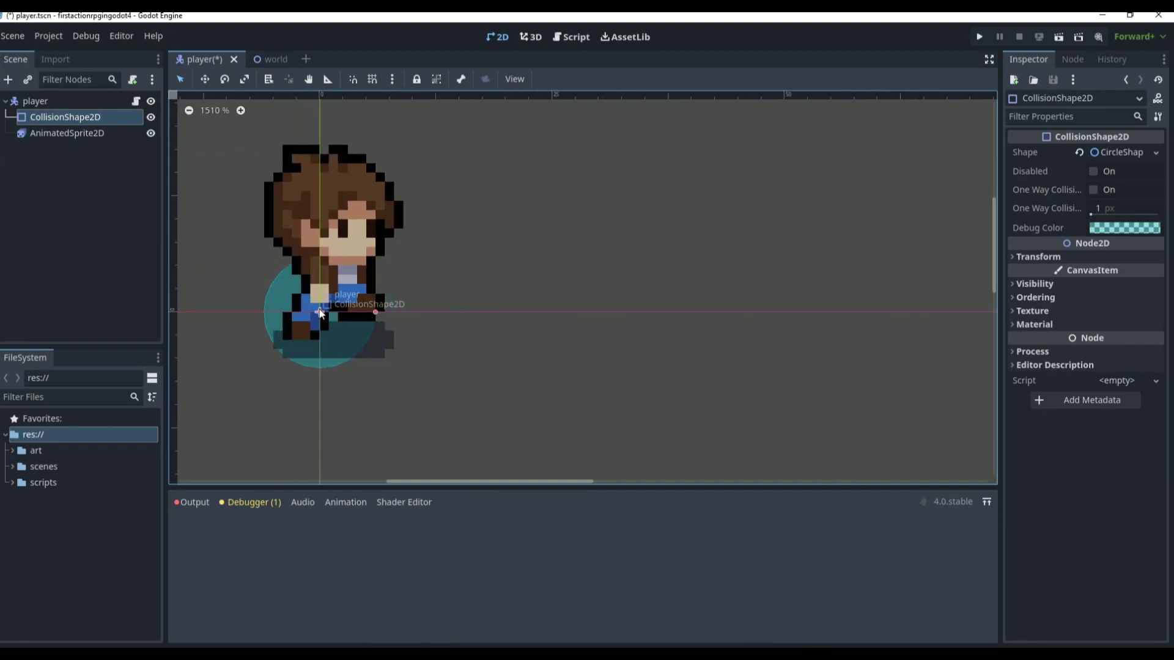
- Nudge the player sprite left over the origin and place CollisionShape2D below AnimatedSprite2D in the scene tree
{"action": "left_click_drag", "start_coordinate": [343, 354], "coordinate": [343, 352]}
{"action": "left_click", "coordinate": [48, 127]}
{"action": "left_click", "coordinate": [85, 119]}
{"action": "mouse_move", "coordinate": [357, 344]}
{"action": "left_mouse_down"}
{"action": "mouse_move", "coordinate": [369, 346]}
{"action": "mouse_move", "coordinate": [343, 341]}
{"action": "left_mouse_up"}
{"action": "left_click_drag", "start_coordinate": [62, 117], "coordinate": [60, 141]}
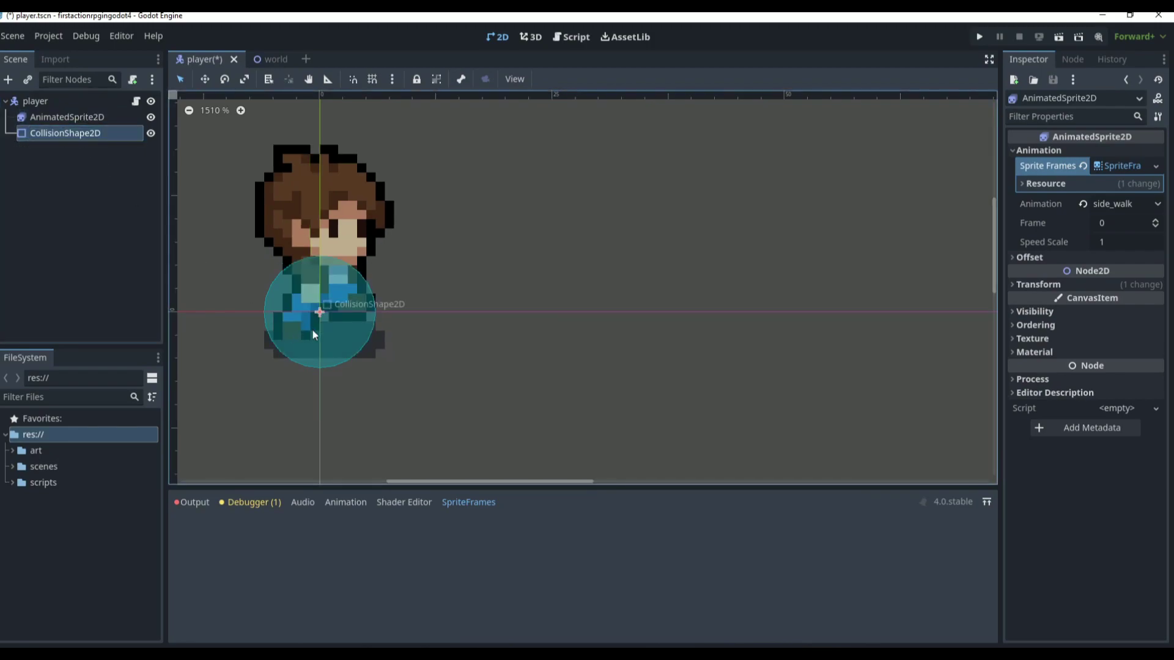
- Raise the CollisionShape2D slightly, then shrink its circle and reposition it over the player's legs
{"action": "key", "text": "Up"}
{"action": "key", "text": "Up"}
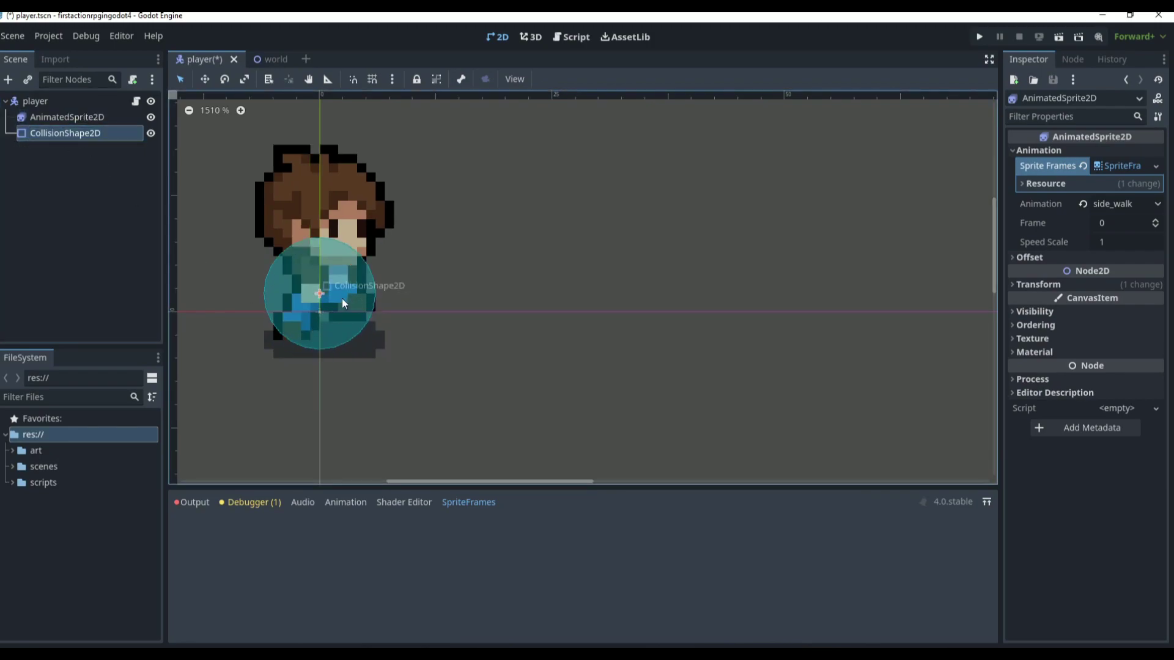
{"action": "left_click", "coordinate": [1123, 166]}
{"action": "left_click", "coordinate": [1139, 171]}
{"action": "left_click", "coordinate": [69, 134]}
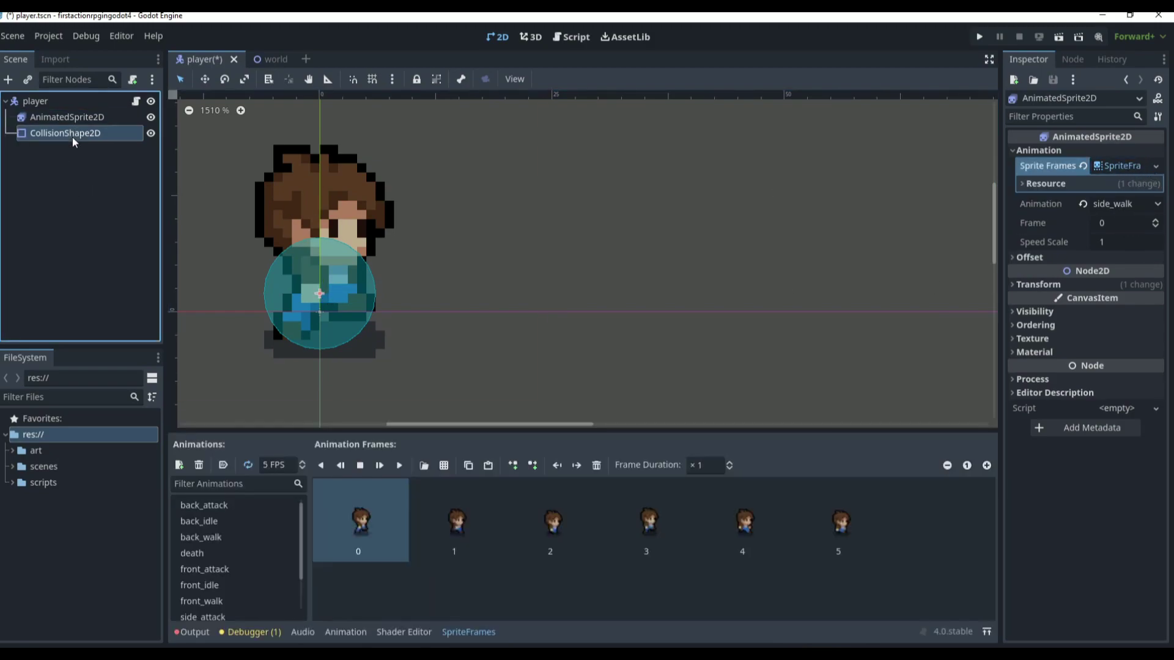
{"action": "double_click", "coordinate": [76, 141]}
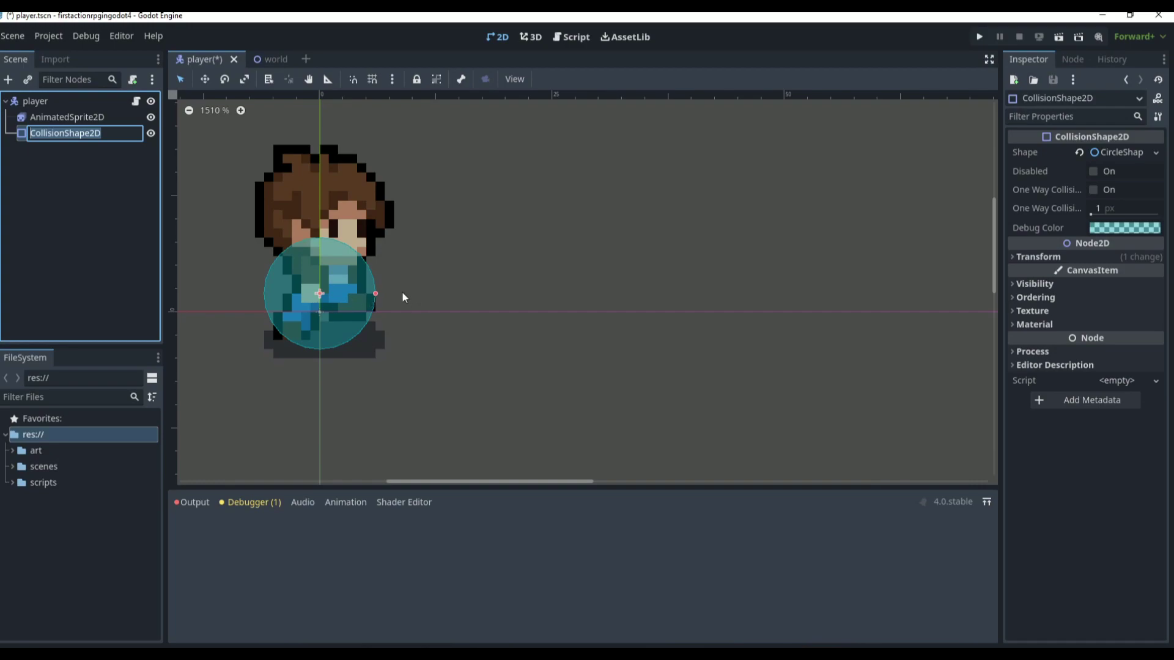
{"action": "left_click", "coordinate": [376, 295]}
{"action": "left_click_drag", "start_coordinate": [375, 294], "coordinate": [354, 316]}
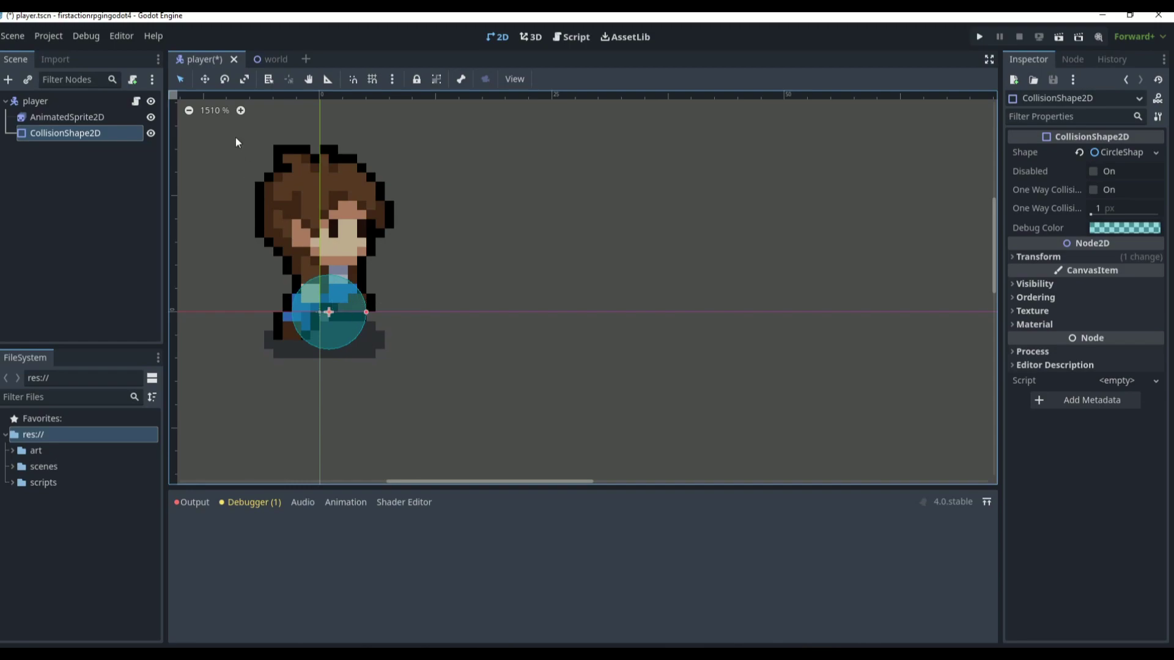
- Run the project from the world scene and walk the player against the narrow tree above the stump
{"action": "left_click", "coordinate": [267, 56]}
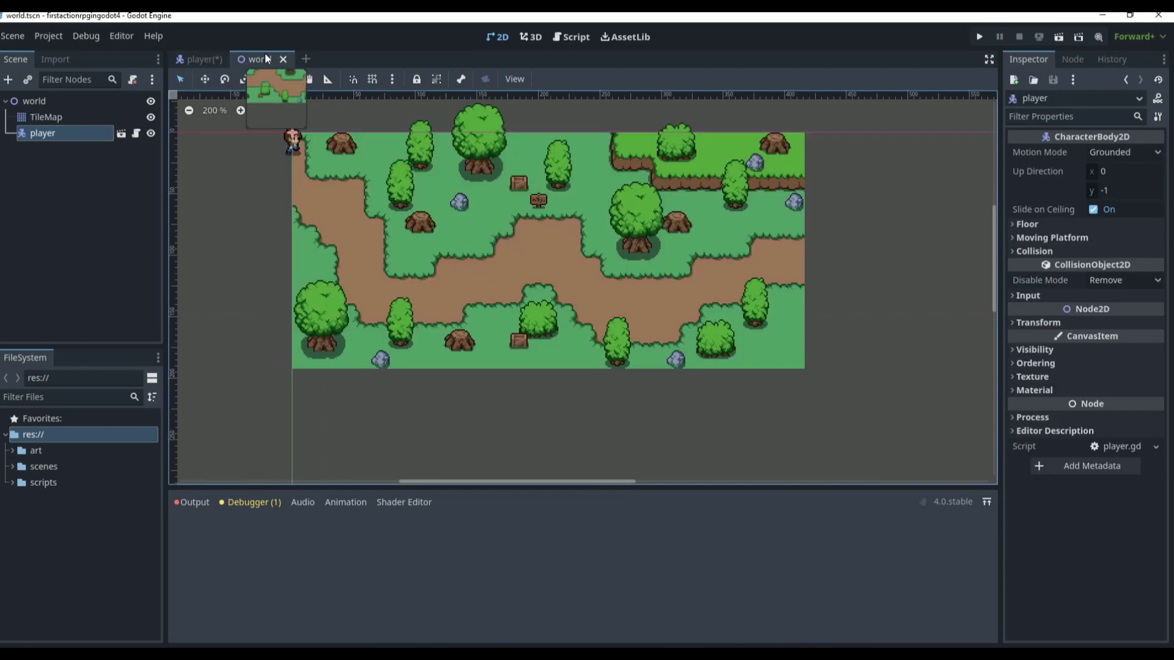
{"action": "key", "text": "F5"}
{"action": "key", "text": "Right"}
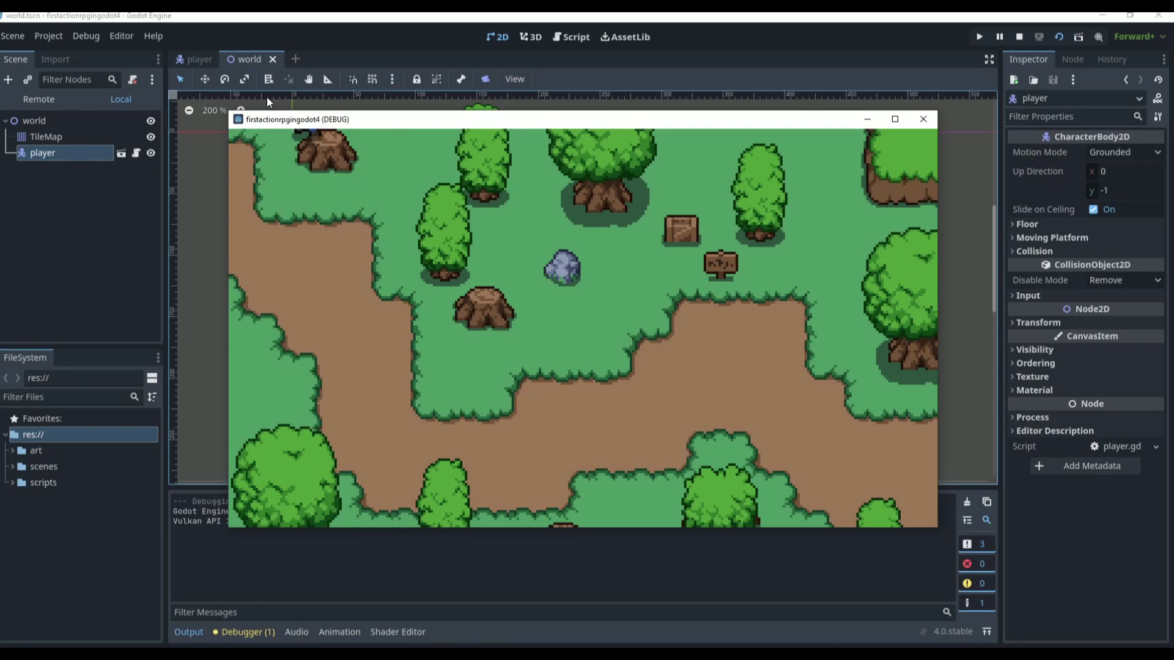
{"action": "key", "text": "Left"}
{"action": "key", "text": "Down"}
{"action": "key", "text": "Right"}
{"action": "key", "text": "Right"}
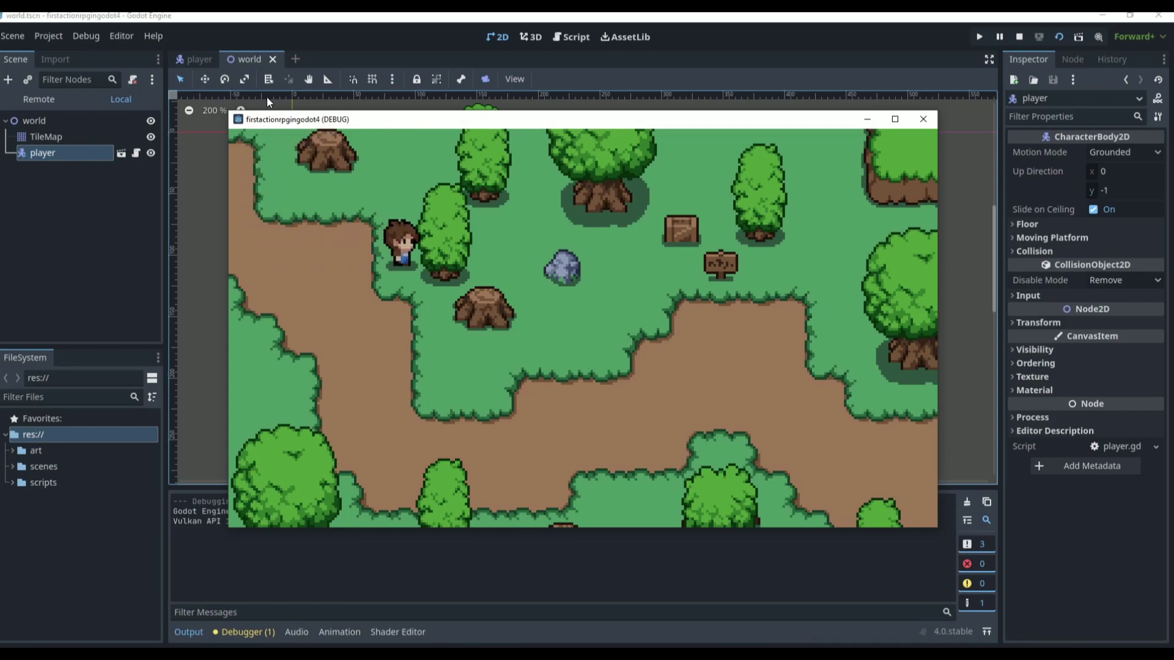
{"action": "key", "text": "Left"}
- Walk the player around the narrow tree's trunk from several sides to test how the collision shapes and draw order behave
{"action": "key", "text": "Right"}
{"action": "key", "text": "Left"}
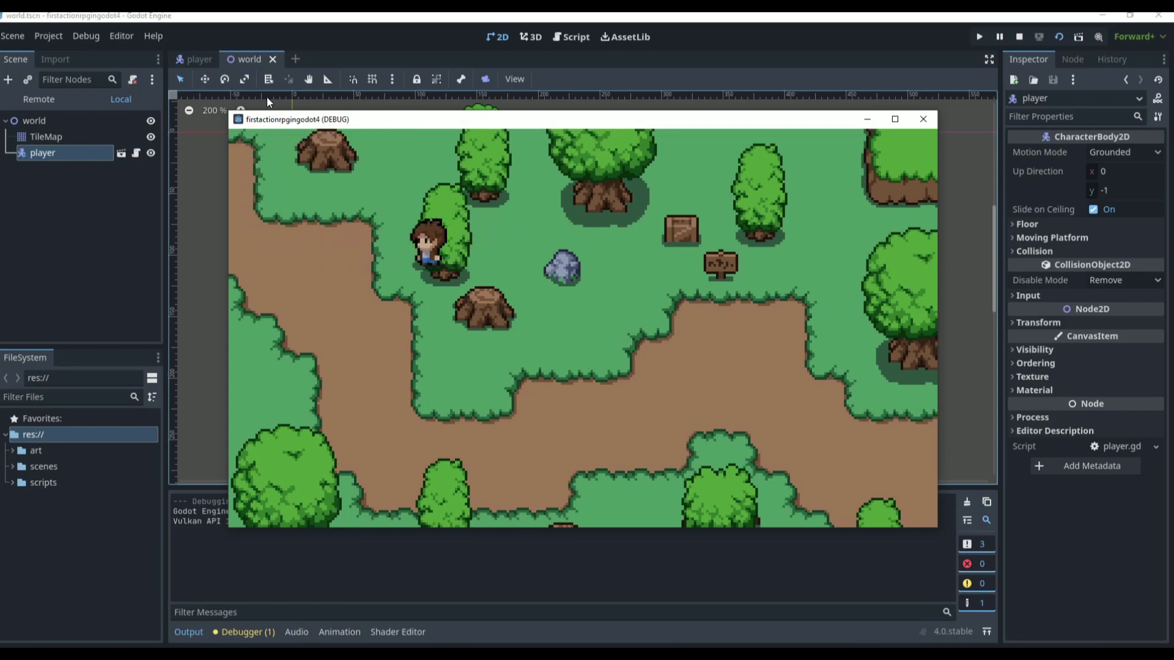
{"action": "key", "text": "Left"}
{"action": "key", "text": "Down"}
{"action": "key", "text": "Right"}
{"action": "key", "text": "Left"}
{"action": "key", "text": "Up"}
{"action": "key", "text": "Down"}
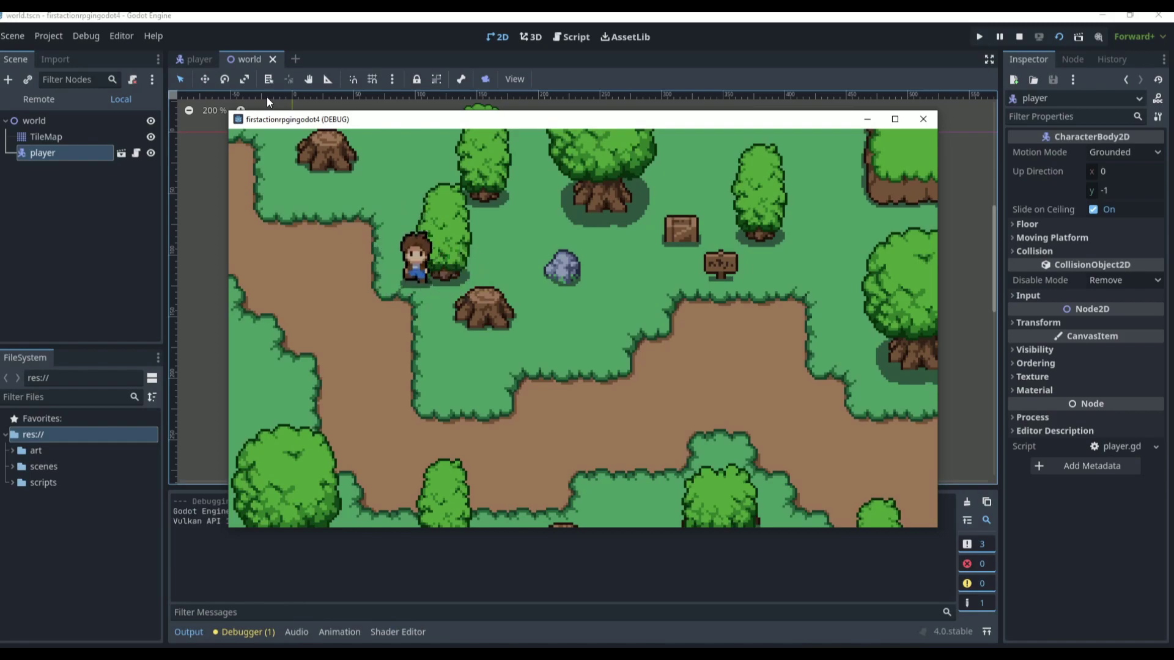
{"action": "key", "text": "Left"}
{"action": "key", "text": "Up"}
{"action": "key", "text": "Right"}
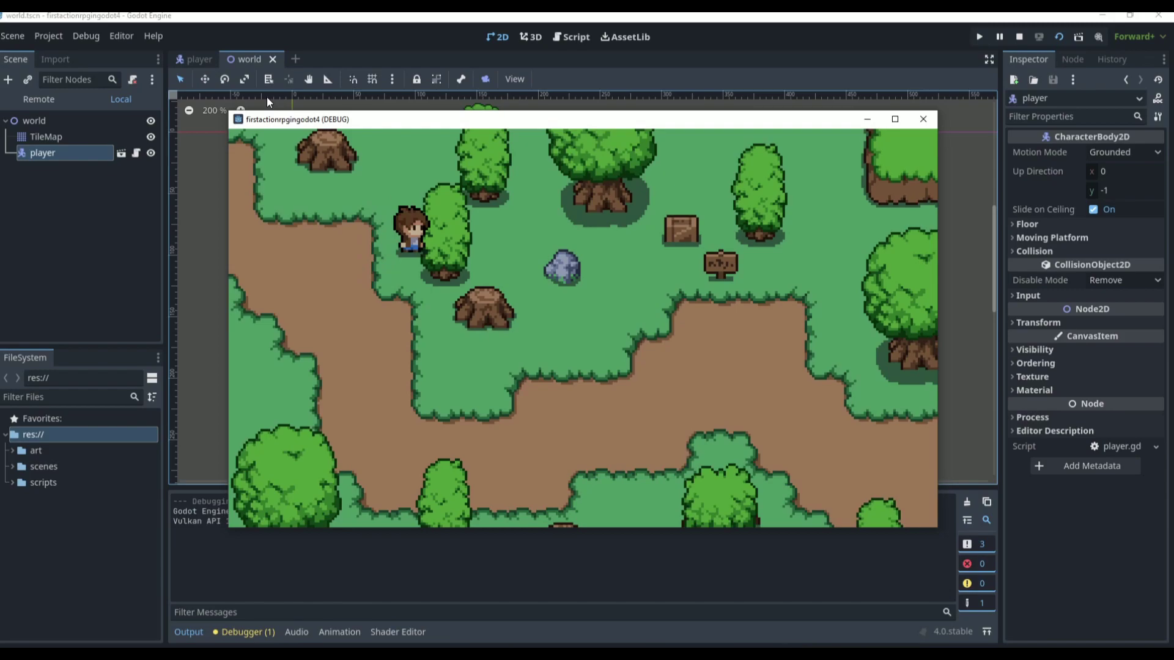
{"action": "key", "text": "Left"}
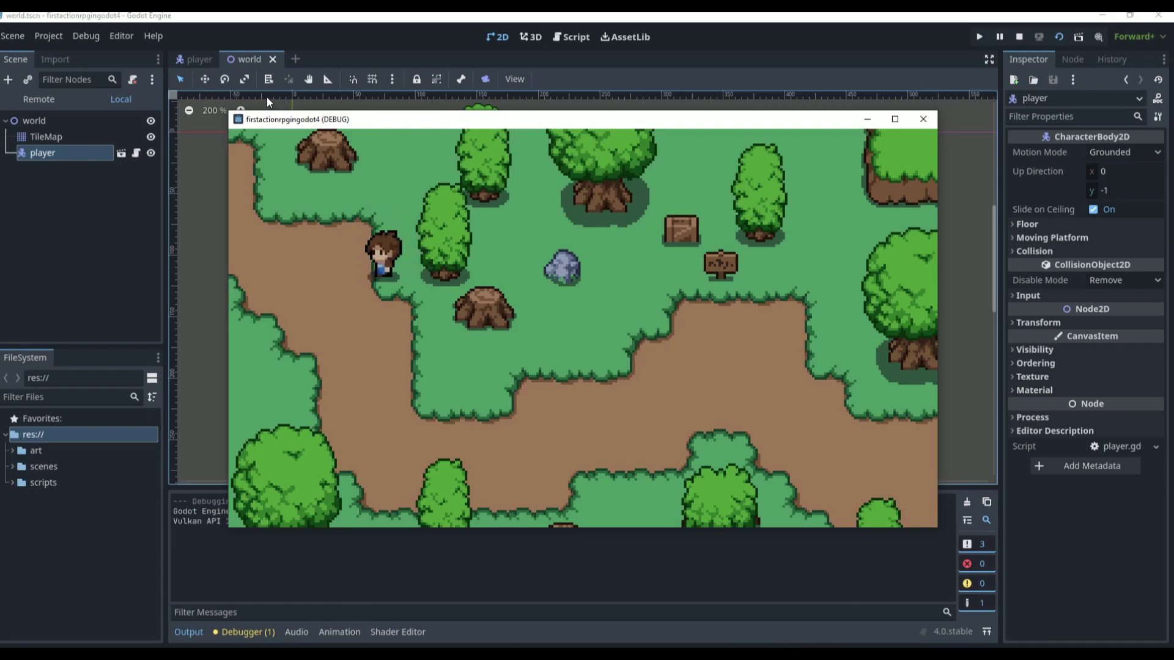
{"action": "key", "text": "Up"}
{"action": "key", "text": "Right"}
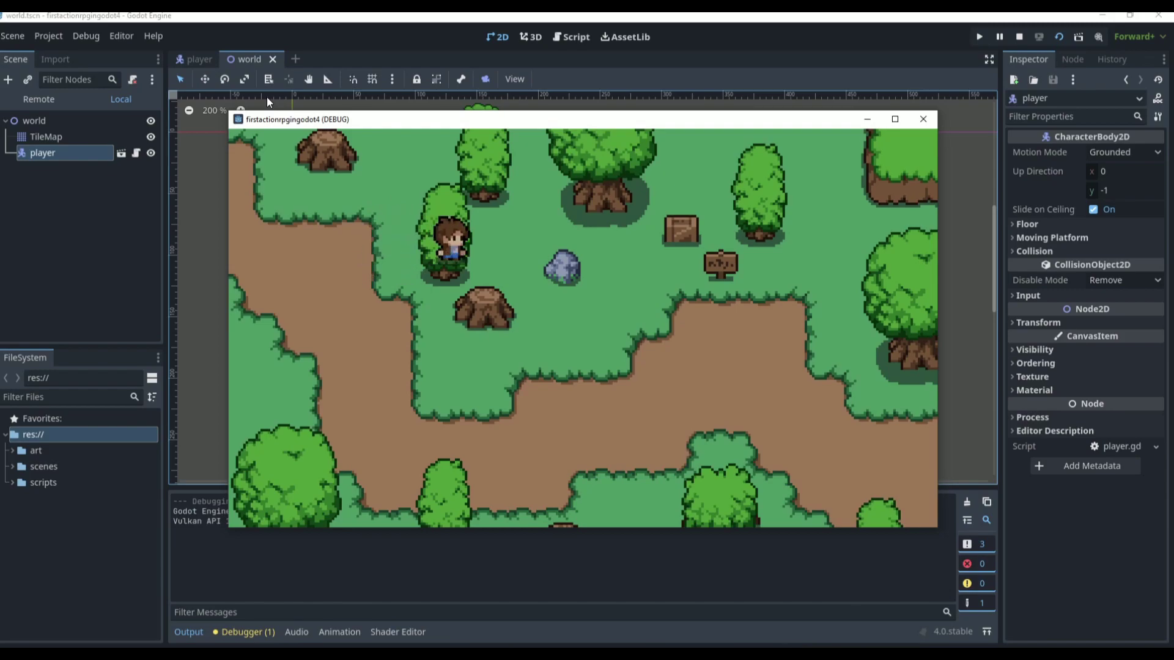
{"action": "key", "text": "Left"}
{"action": "key", "text": "Right"}
{"action": "key", "text": "Down"}
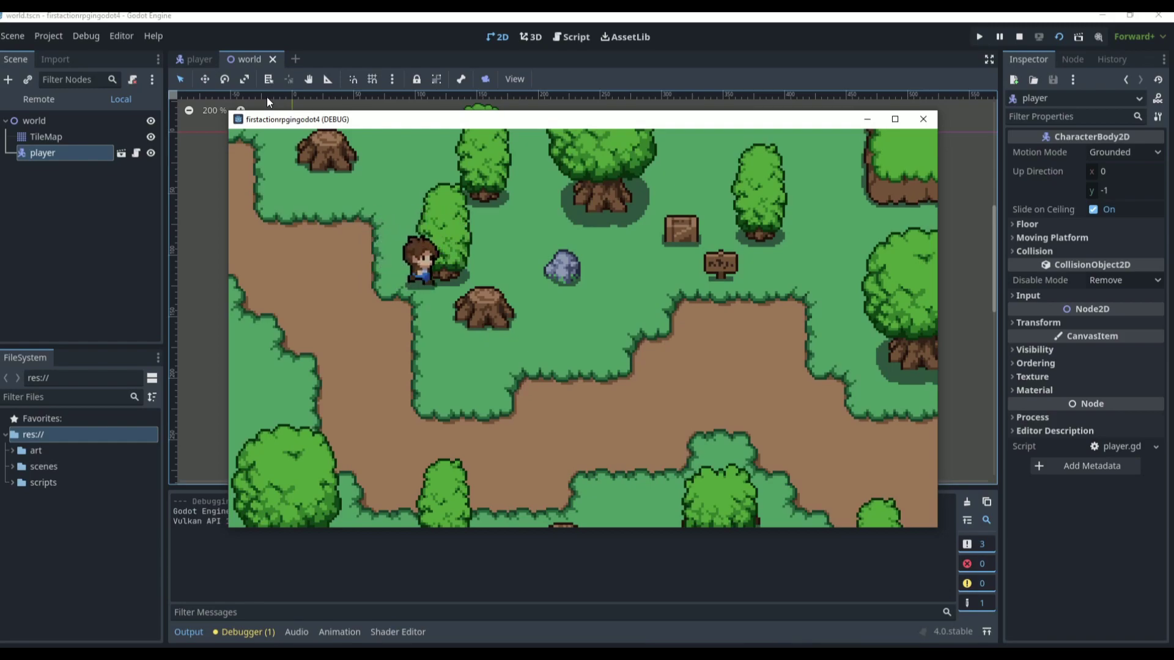
{"action": "key", "text": "Up"}
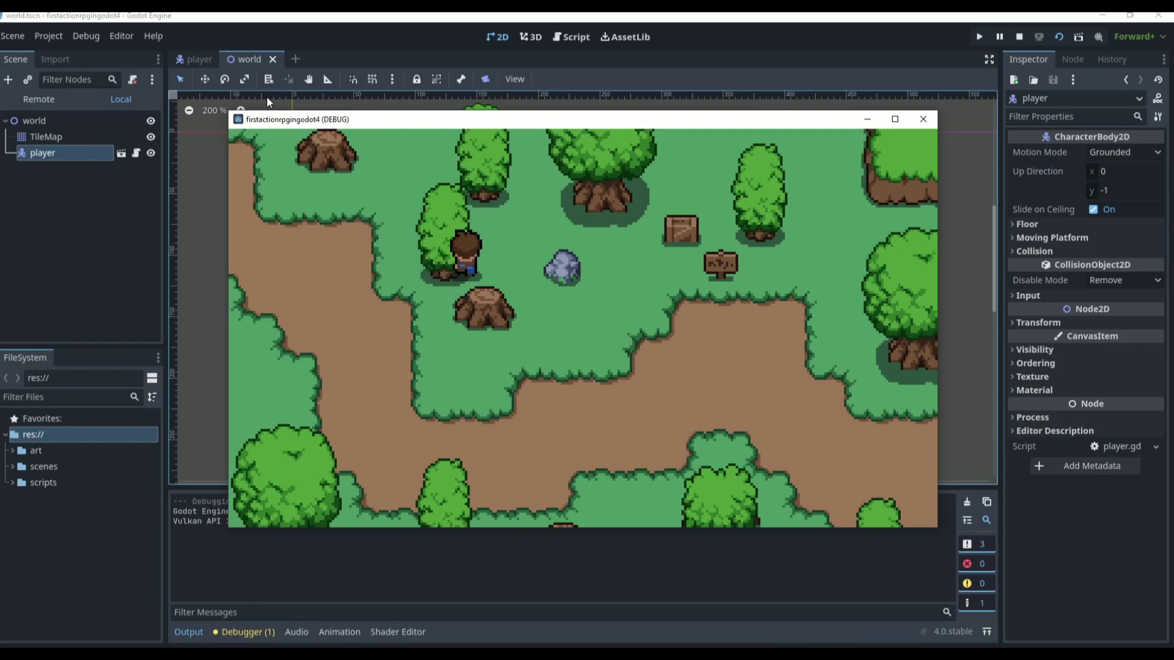
{"action": "key", "text": "Left"}
{"action": "key", "text": "Down"}
{"action": "key", "text": "Down"}
{"action": "key", "text": "Right"}
{"action": "key", "text": "Left"}
{"action": "key", "text": "Up"}
{"action": "key", "text": "Left"}
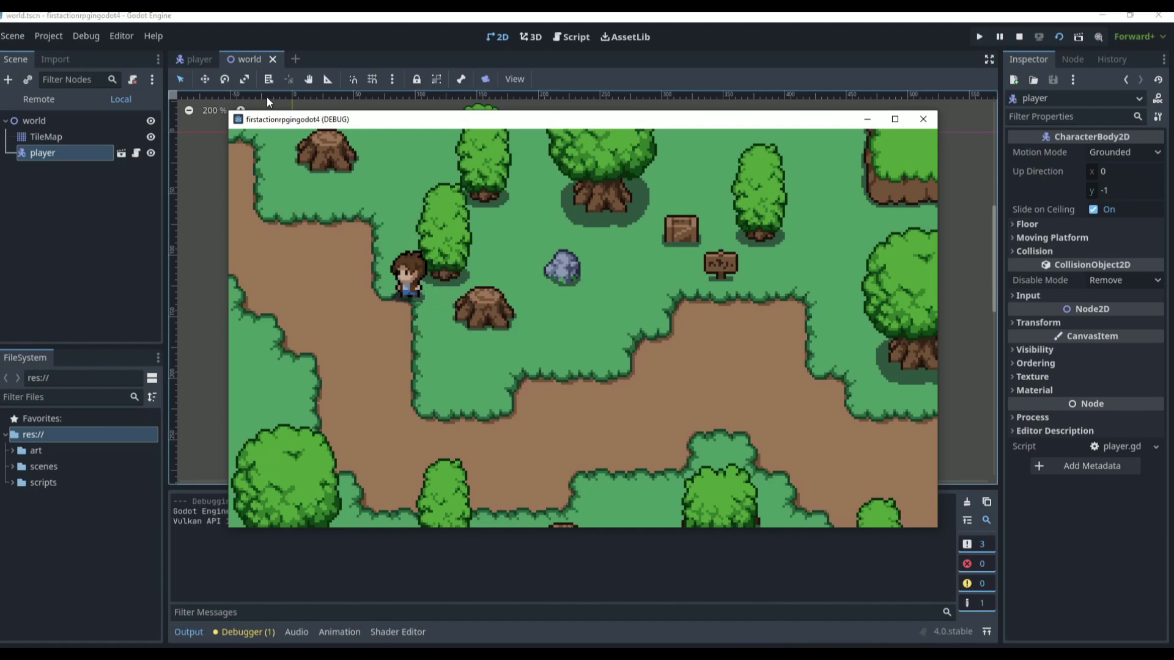
{"action": "key", "text": "Down"}
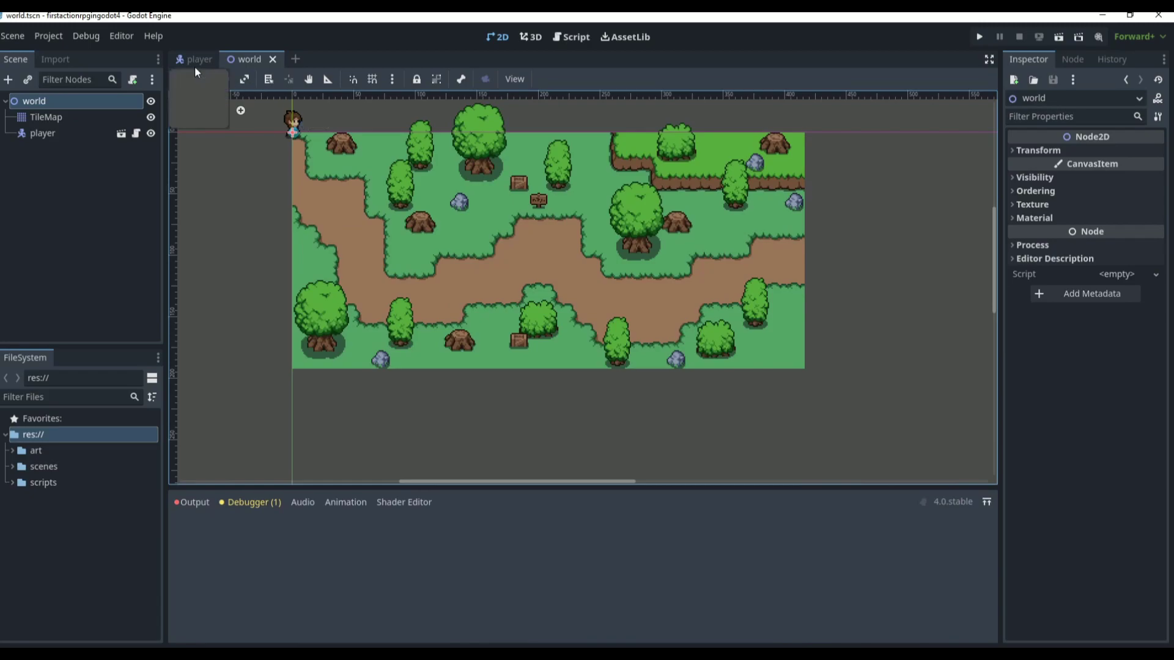
- Return to the player scene and undo the edits to the sprite position, node order and collision circle
{"action": "left_click", "coordinate": [192, 60]}
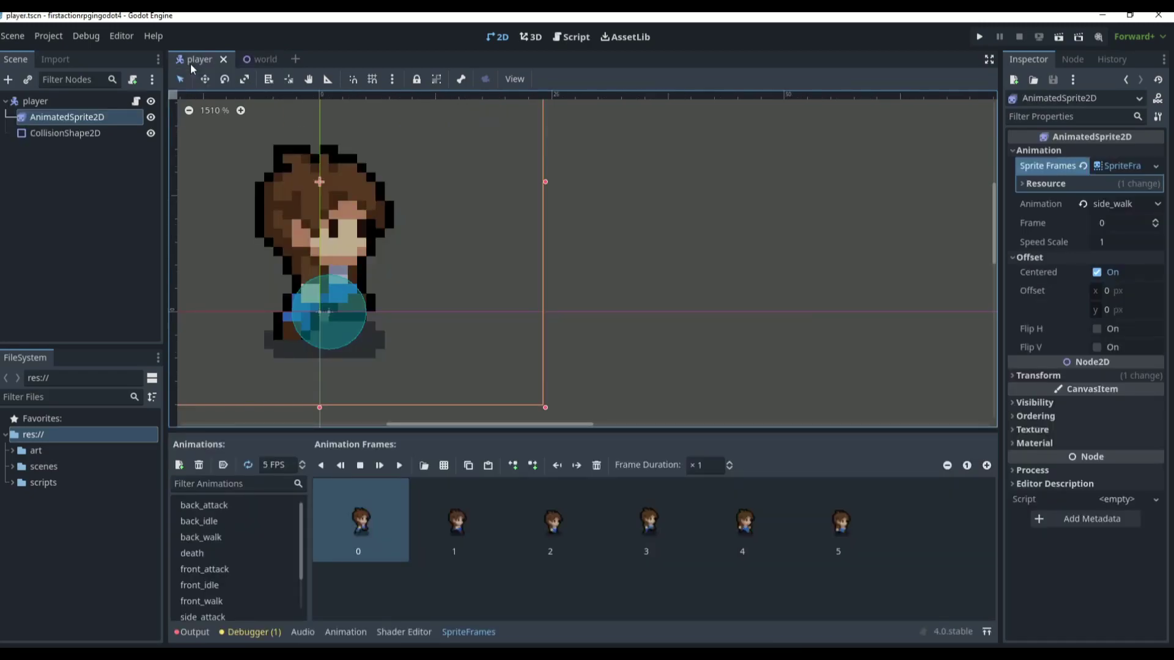
{"action": "left_click", "coordinate": [739, 295]}
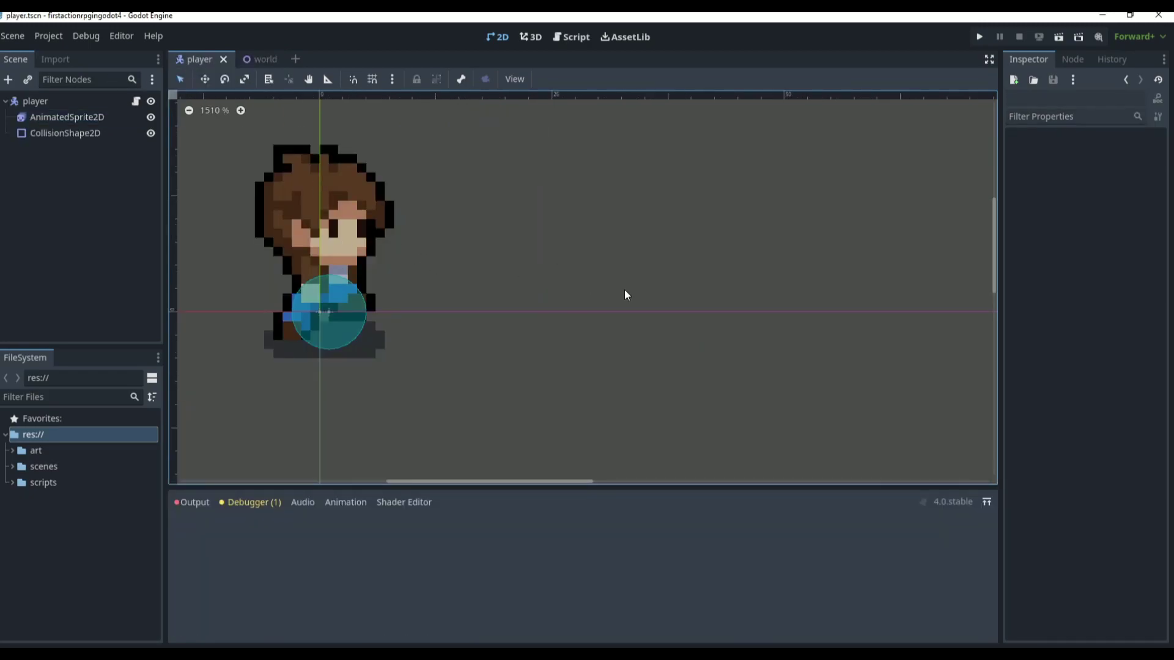
{"action": "left_click", "coordinate": [44, 99]}
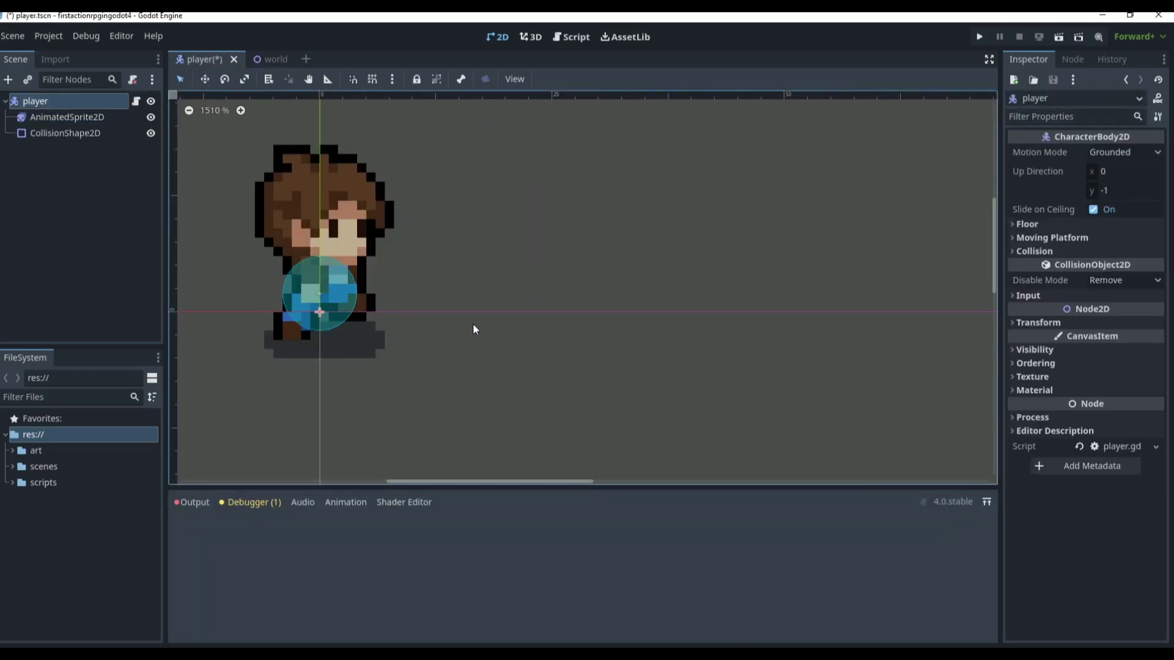
{"action": "key", "text": "ctrl+z"}
{"action": "left_click", "coordinate": [526, 254]}
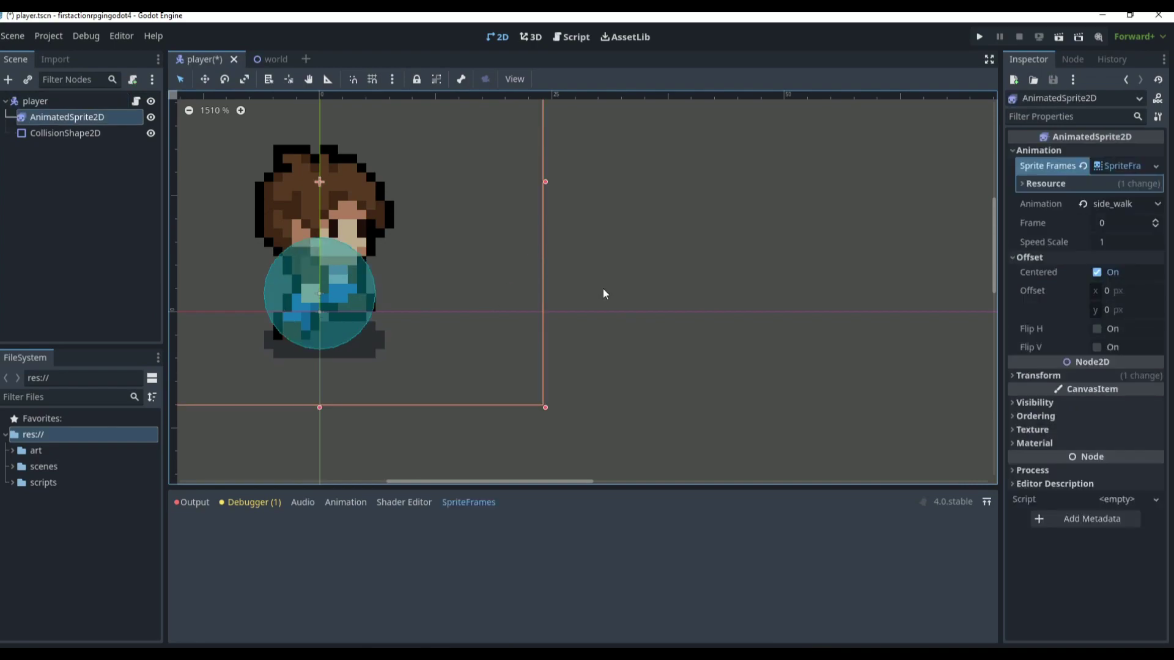
{"action": "key", "text": "ctrl+z"}
{"action": "key", "text": "ctrl+z"}
{"action": "key", "text": "ctrl+z"}
{"action": "key", "text": "ctrl+z"}
{"action": "key", "text": "ctrl+z"}
{"action": "key", "text": "ctrl+z"}
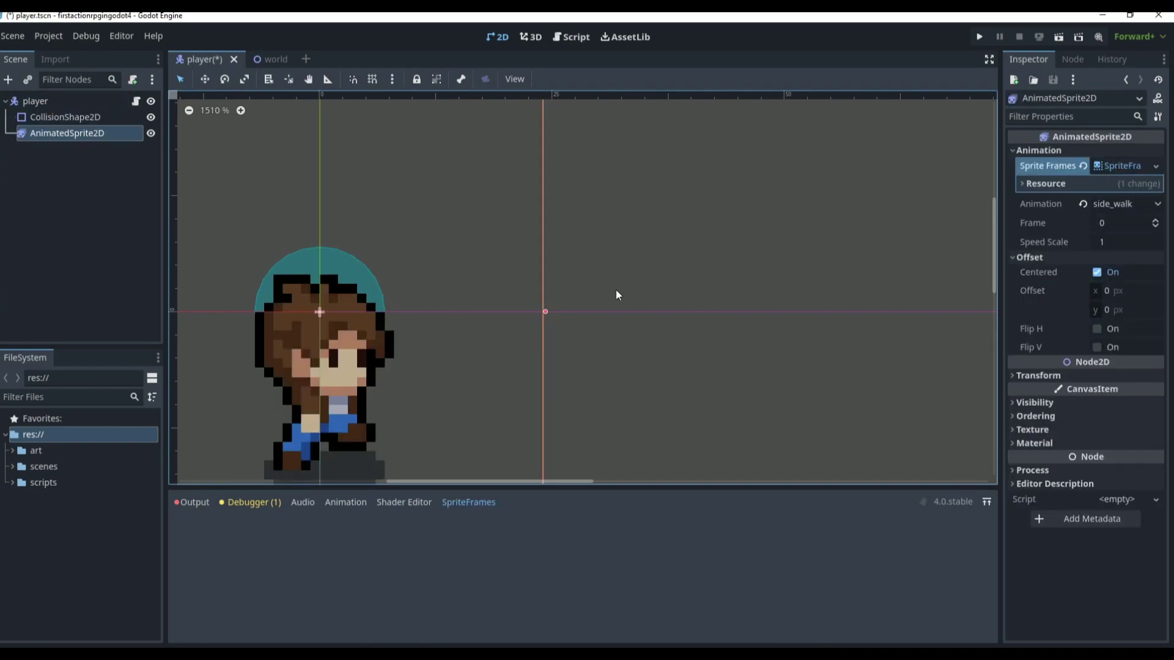
- Place CollisionShape2D below AnimatedSprite2D in the scene tree and move the collision circle down over the player's body
{"action": "scroll", "coordinate": [389, 251], "scroll_direction": "down", "scroll_amount": 3}
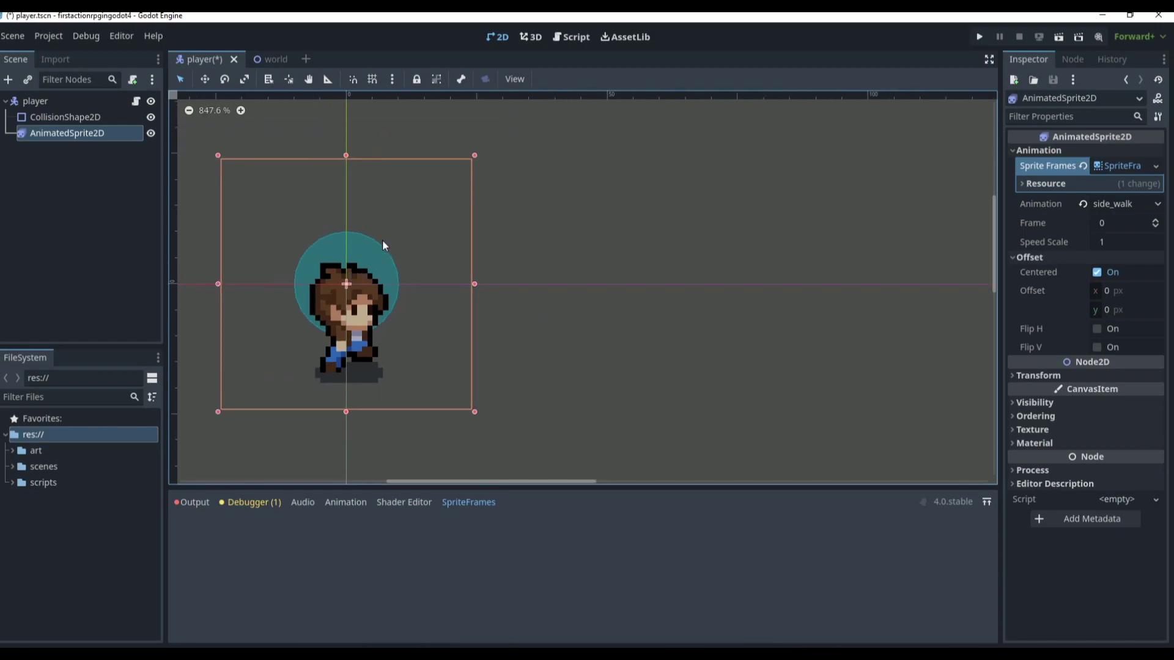
{"action": "left_click_drag", "start_coordinate": [45, 109], "coordinate": [54, 138]}
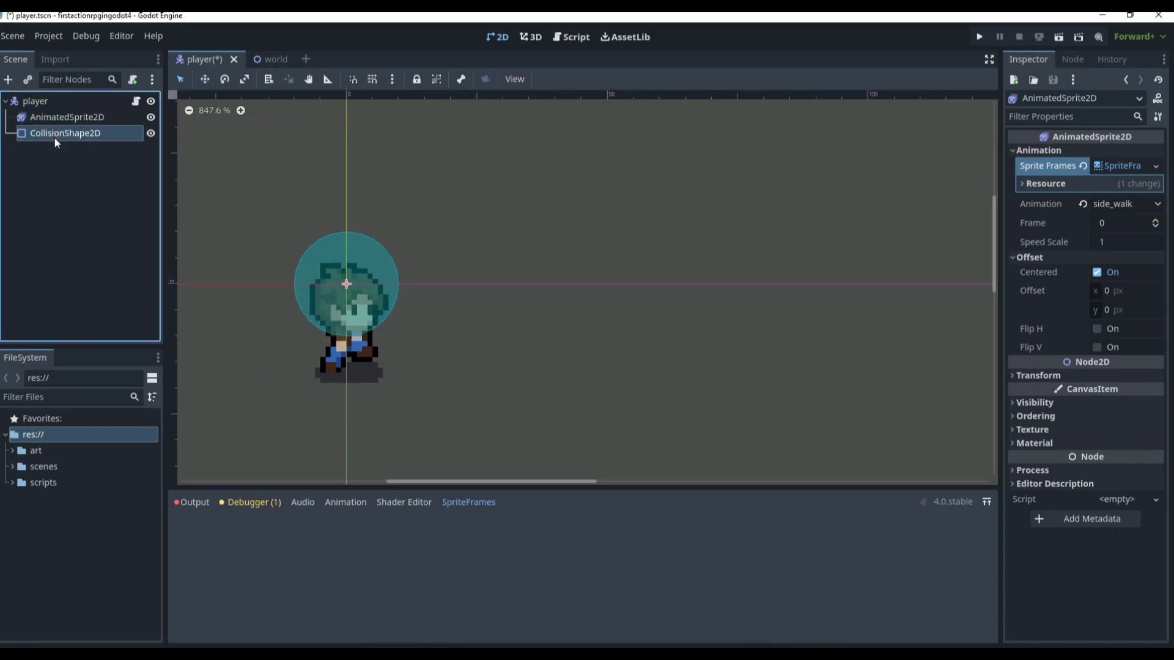
{"action": "left_click_drag", "start_coordinate": [370, 259], "coordinate": [382, 353]}
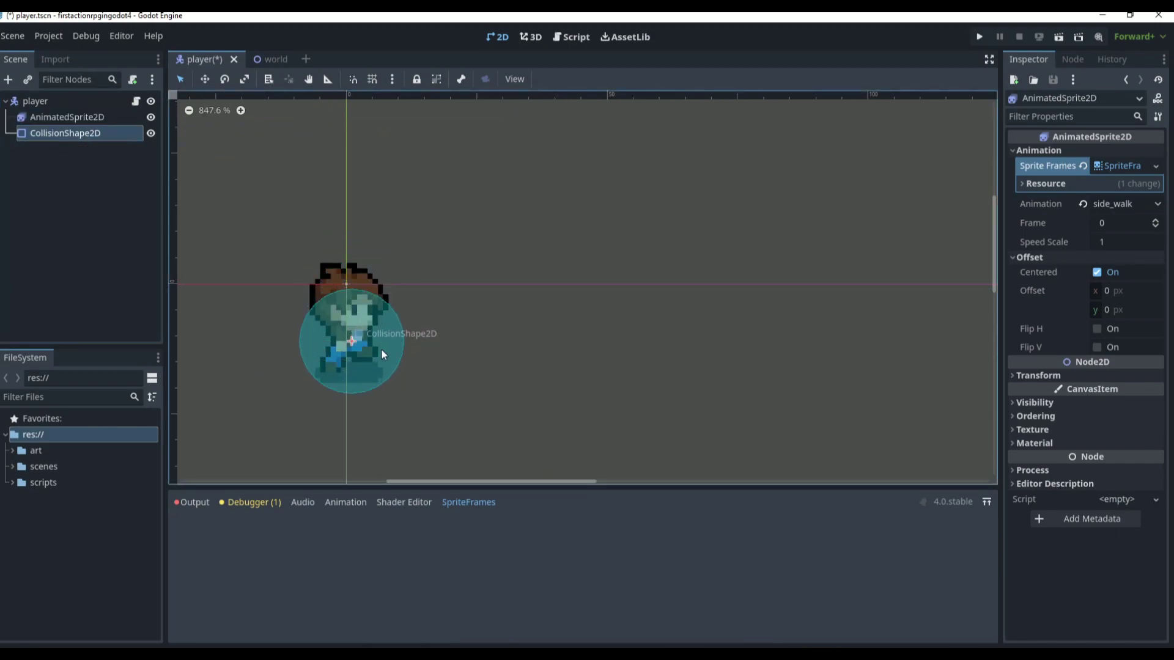
{"action": "scroll", "coordinate": [358, 348], "scroll_direction": "up", "scroll_amount": 3}
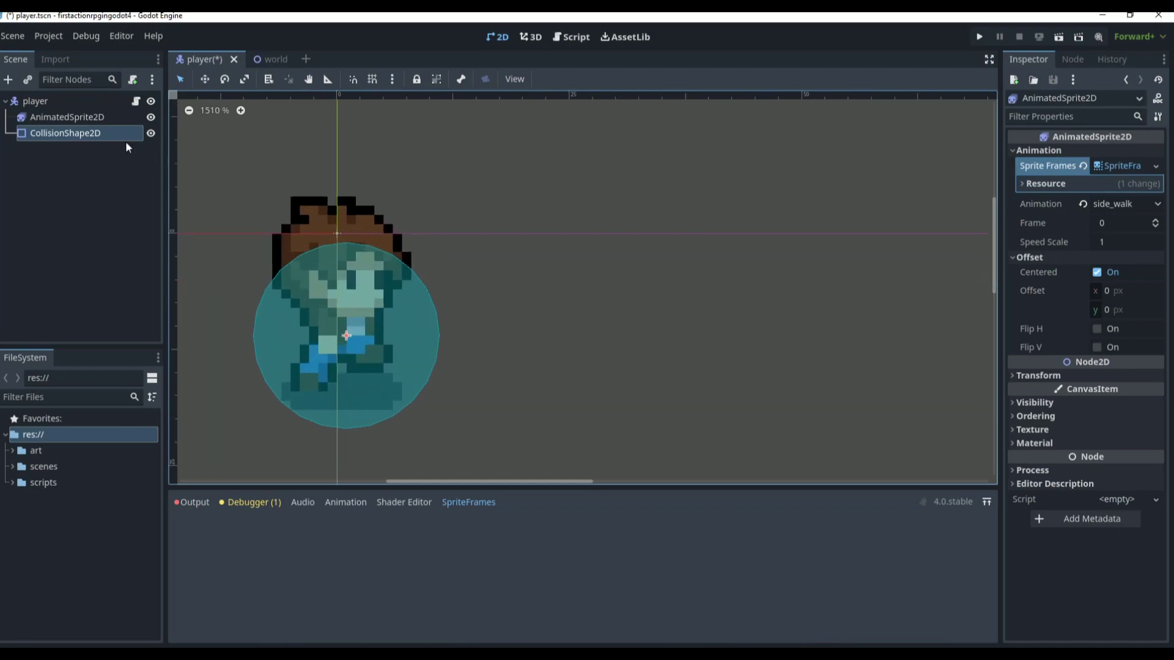
{"action": "left_click_drag", "start_coordinate": [331, 336], "coordinate": [340, 336]}
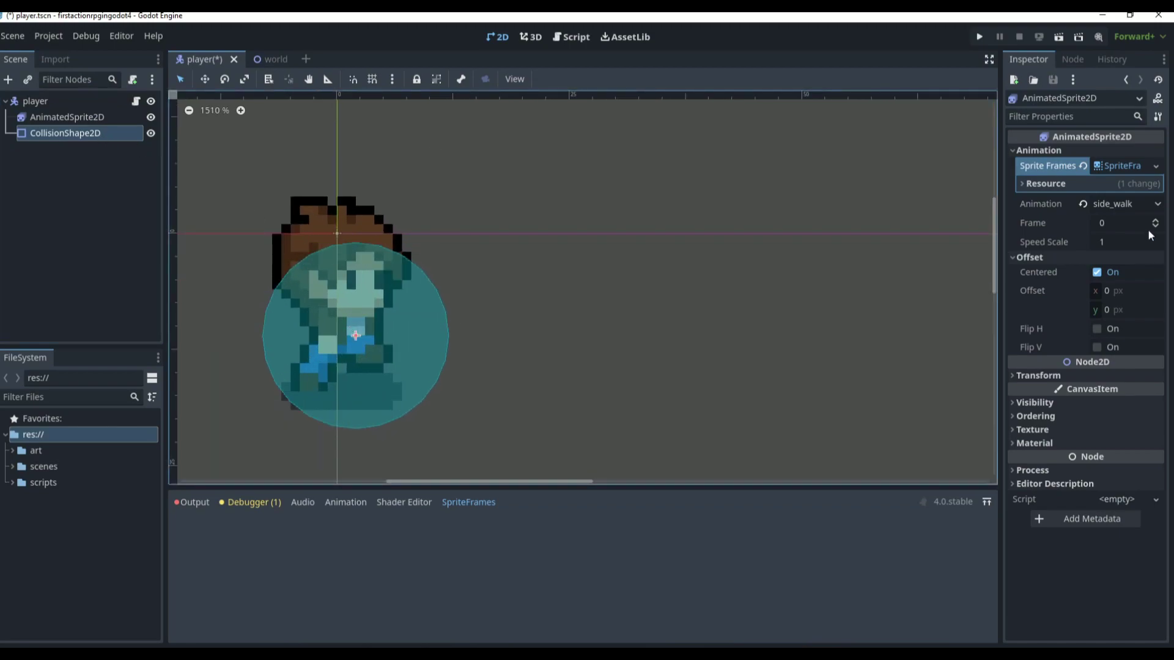
- Shrink the collision circle to fit the player's lower body, centre it above the feet, and save the player scene
{"action": "left_click", "coordinate": [60, 124]}
{"action": "left_click", "coordinate": [60, 130]}
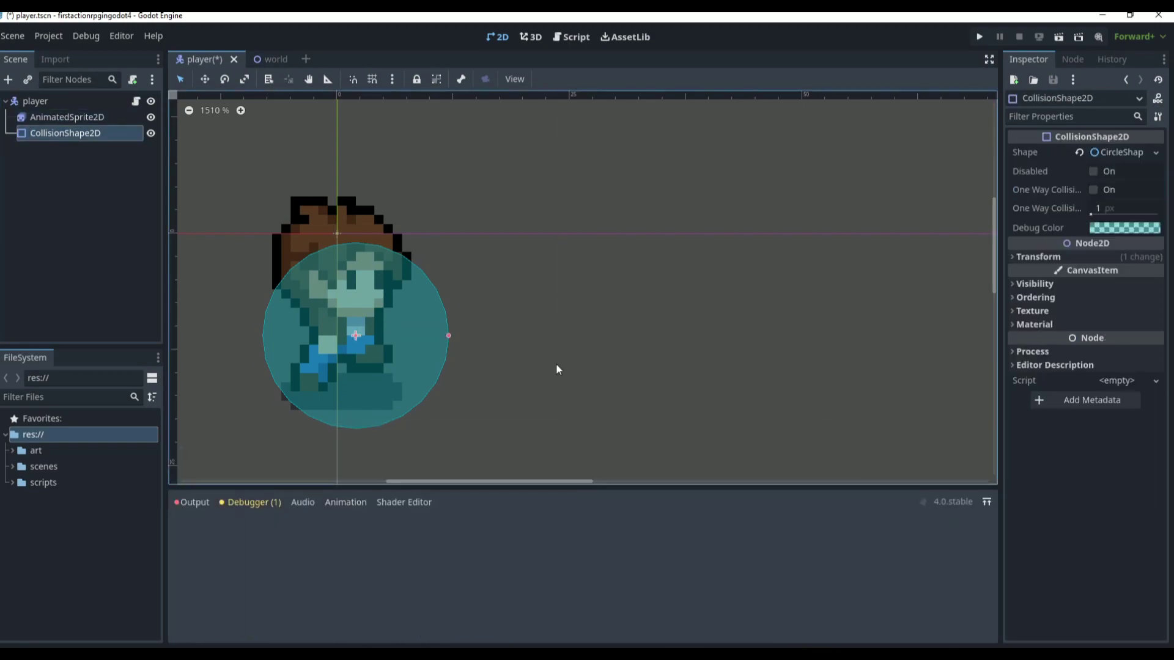
{"action": "left_click_drag", "start_coordinate": [447, 337], "coordinate": [339, 374]}
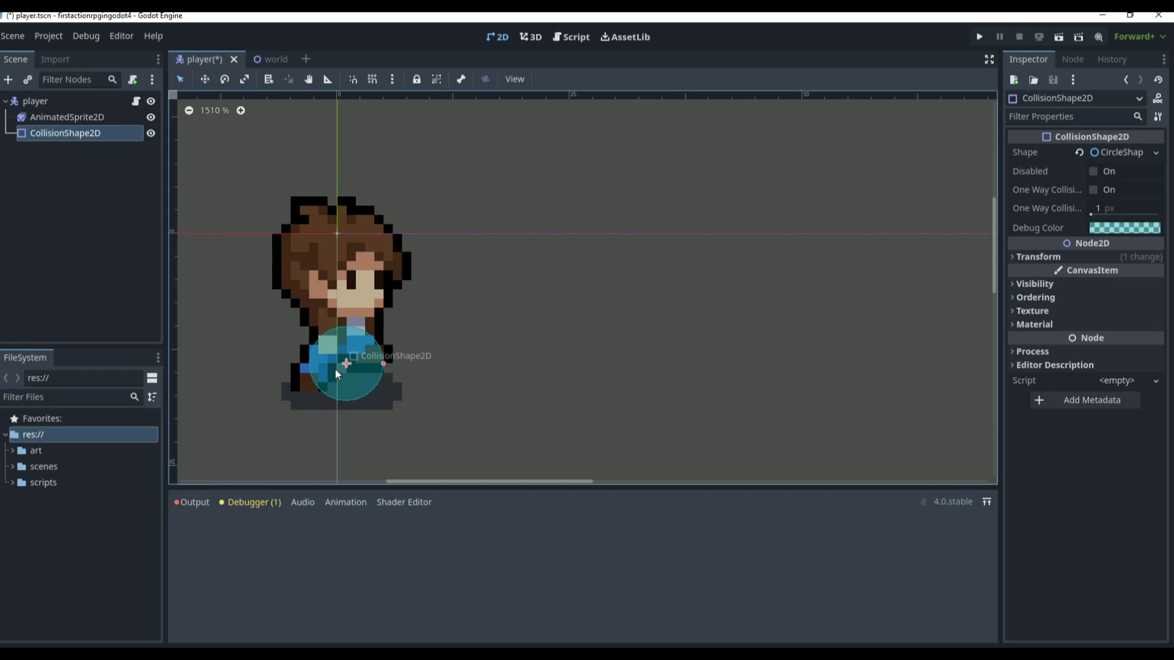
{"action": "left_click_drag", "start_coordinate": [333, 368], "coordinate": [334, 359]}
{"action": "key", "text": "ctrl+s"}
- Enable Y Sort in the ordering settings of the player root node
{"action": "left_click", "coordinate": [79, 106]}
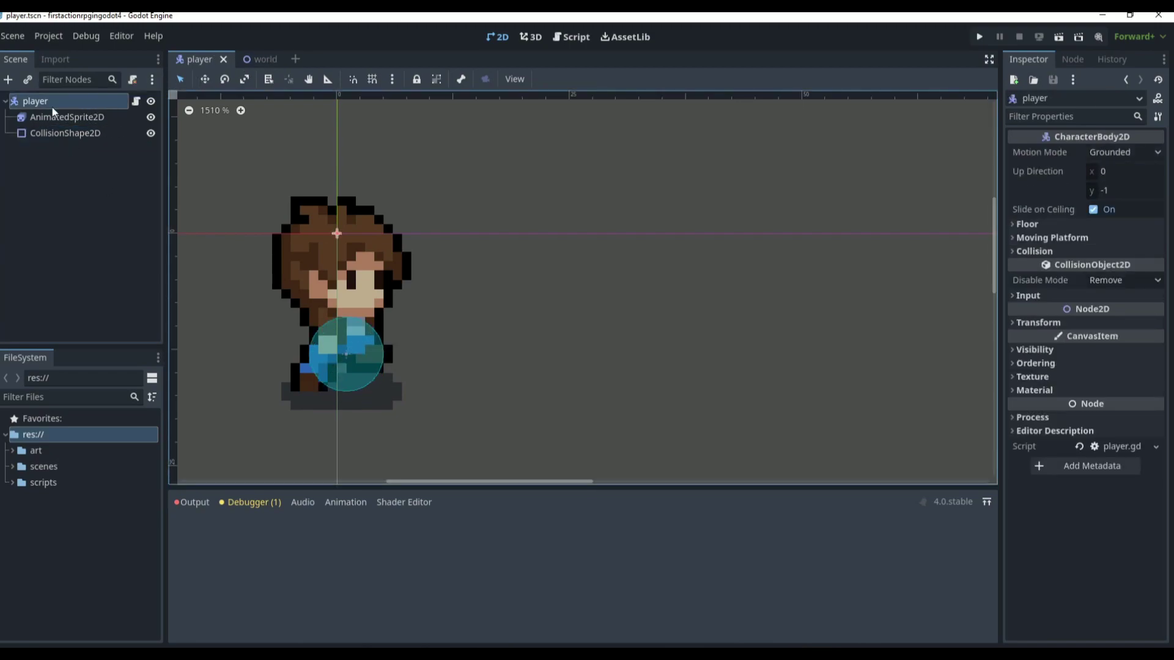
{"action": "left_click", "coordinate": [58, 104]}
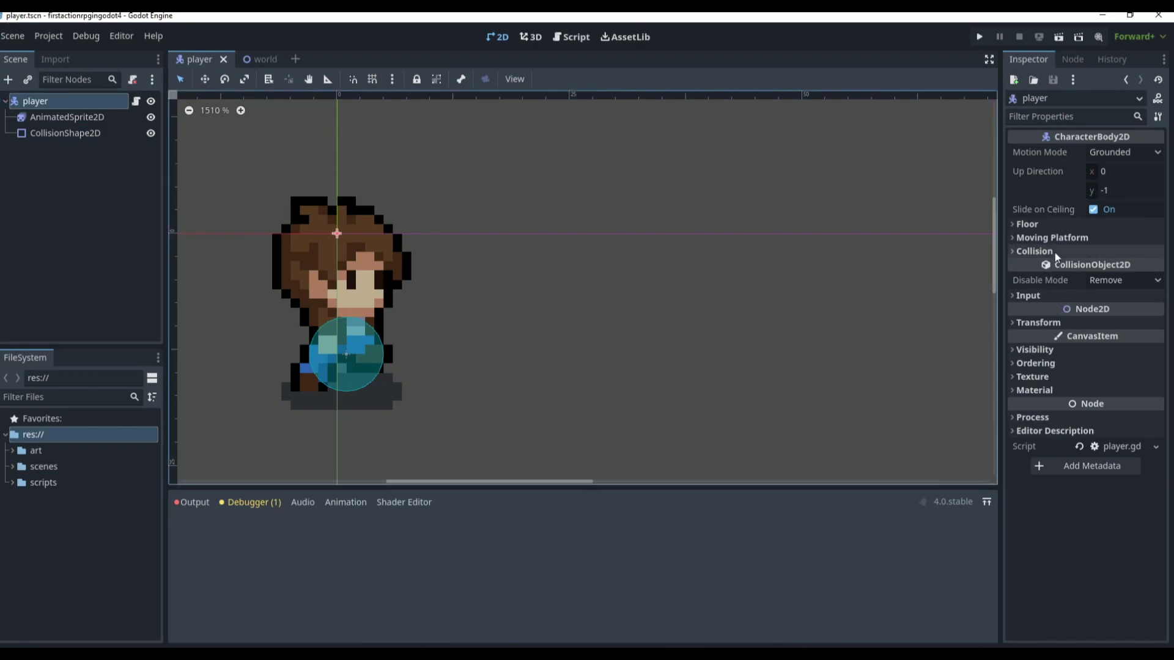
{"action": "left_click", "coordinate": [1038, 364]}
{"action": "left_click", "coordinate": [1097, 415]}
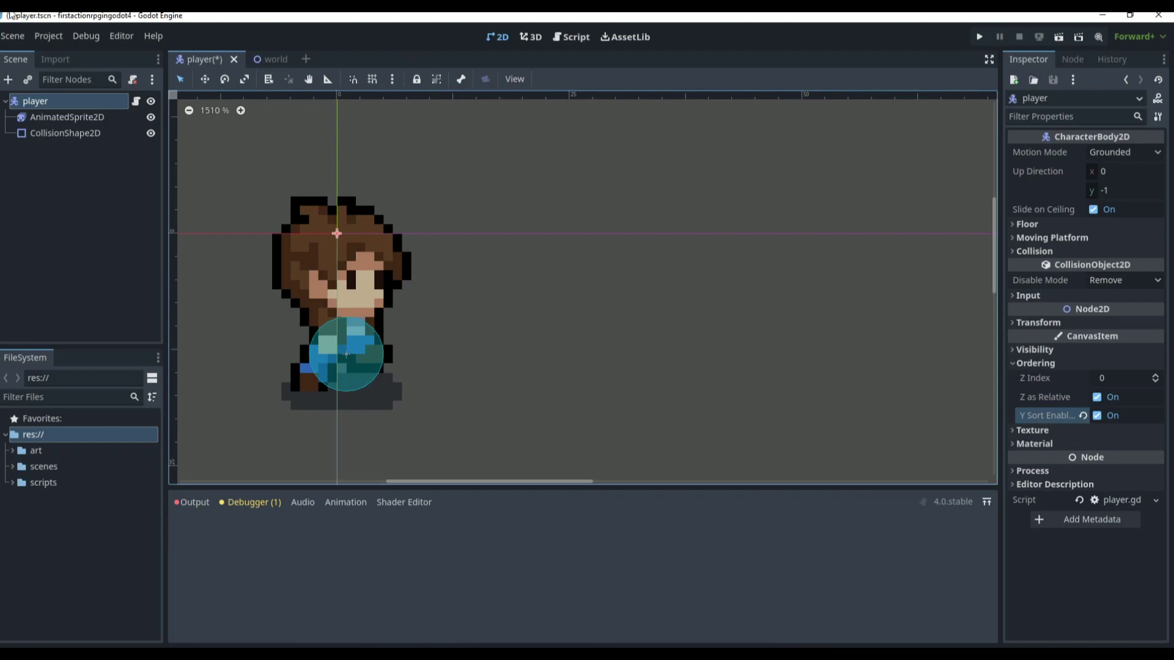
- Enable Y Sort in the ordering settings of the root node of the world scene
{"action": "left_click", "coordinate": [270, 59]}
{"action": "left_click", "coordinate": [67, 101]}
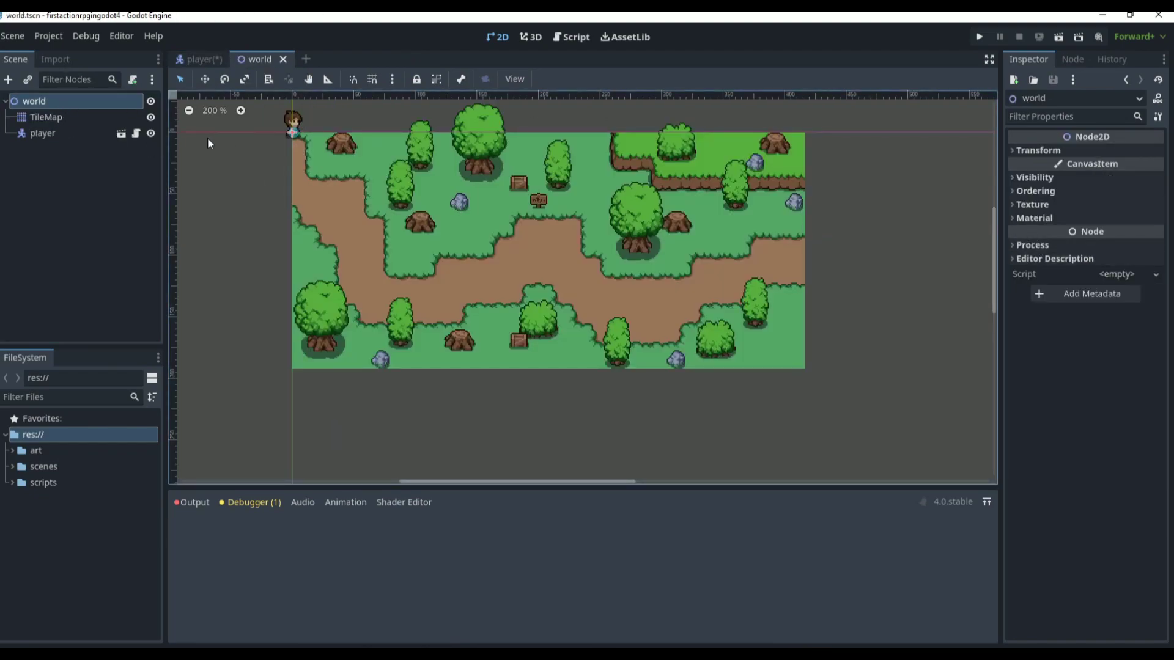
{"action": "left_click", "coordinate": [1048, 193]}
{"action": "left_click", "coordinate": [1097, 243]}
- Enable Y Sort on the TileMap's ysort layer
{"action": "left_click", "coordinate": [77, 114]}
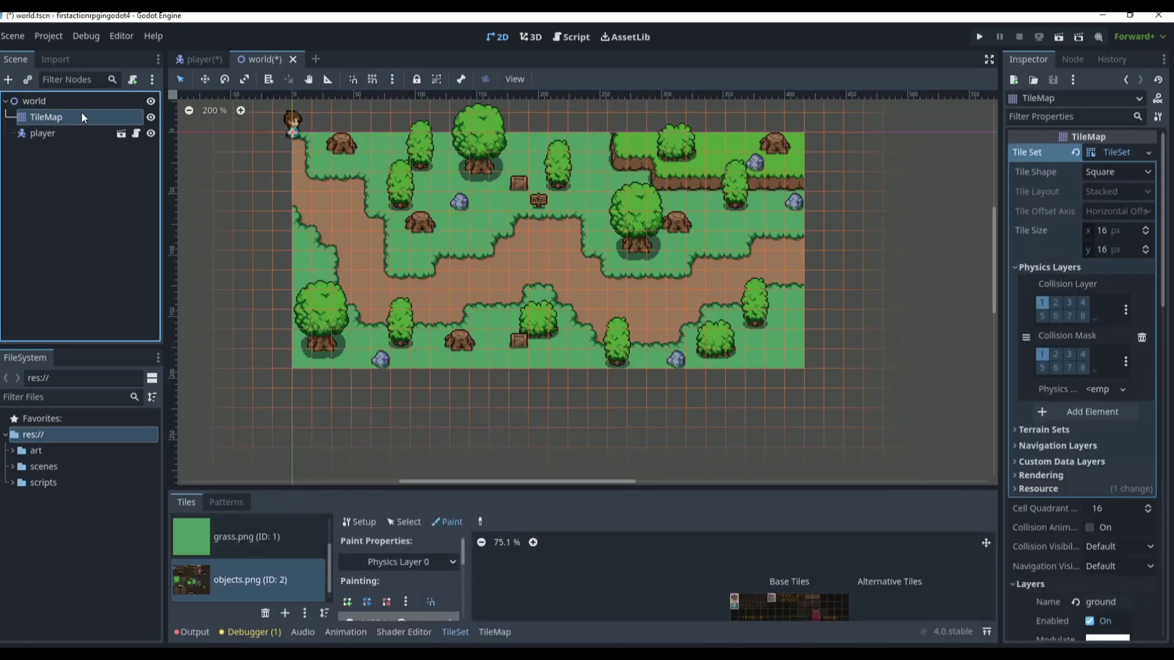
{"action": "scroll", "coordinate": [547, 287], "scroll_direction": "down", "scroll_amount": 5}
{"action": "scroll", "coordinate": [1143, 428], "scroll_direction": "down", "scroll_amount": 5}
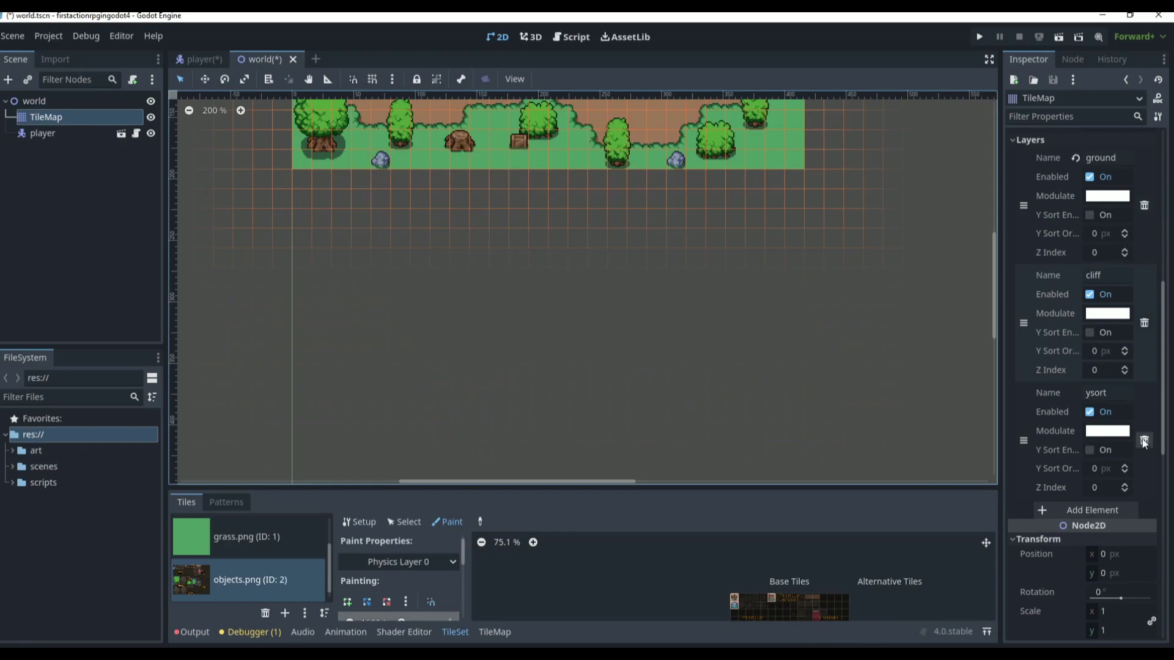
{"action": "scroll", "coordinate": [555, 286], "scroll_direction": "down", "scroll_amount": 9}
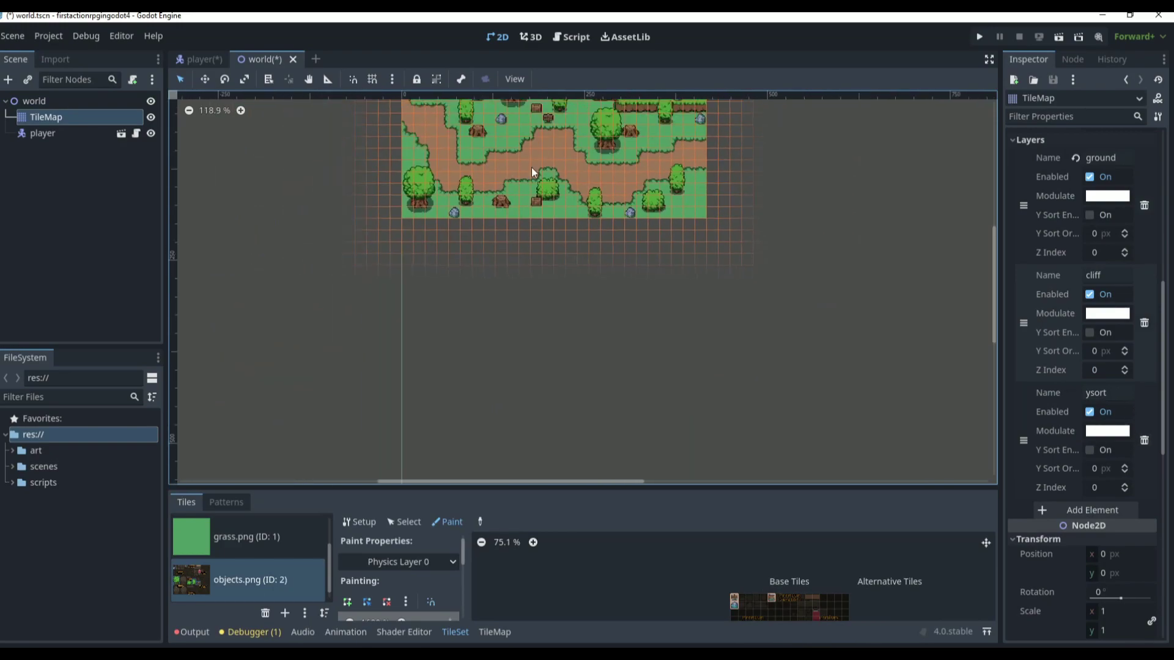
{"action": "scroll", "coordinate": [531, 160], "scroll_direction": "up", "scroll_amount": 10}
{"action": "scroll", "coordinate": [558, 136], "scroll_direction": "up", "scroll_amount": 3}
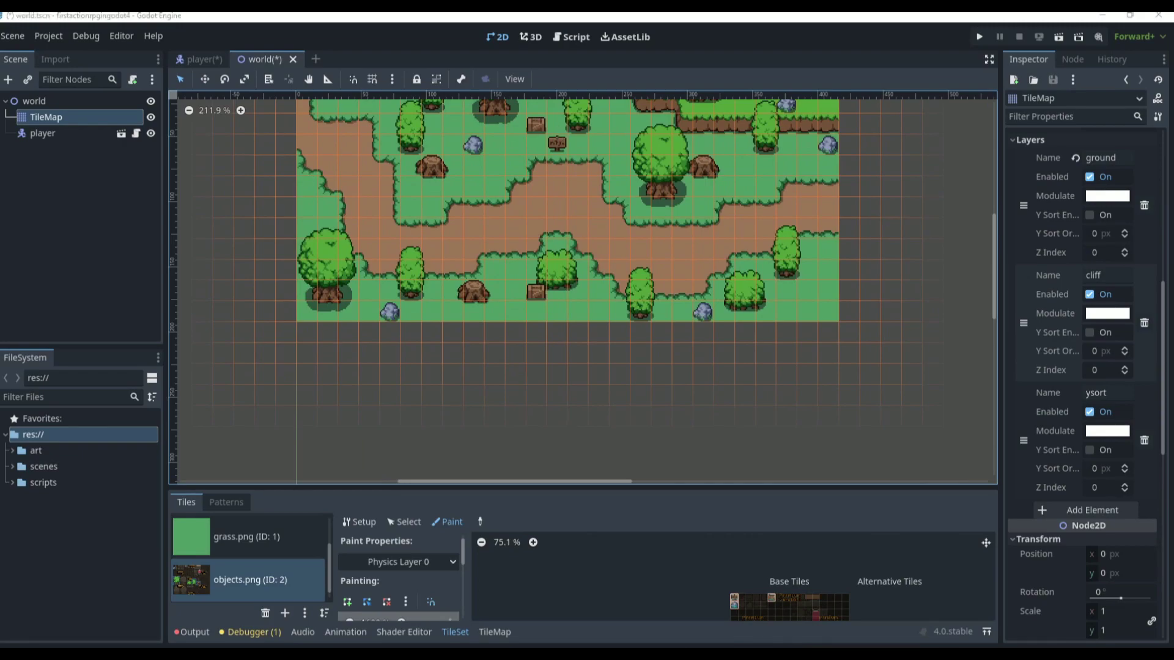
{"action": "left_click", "coordinate": [1088, 450]}
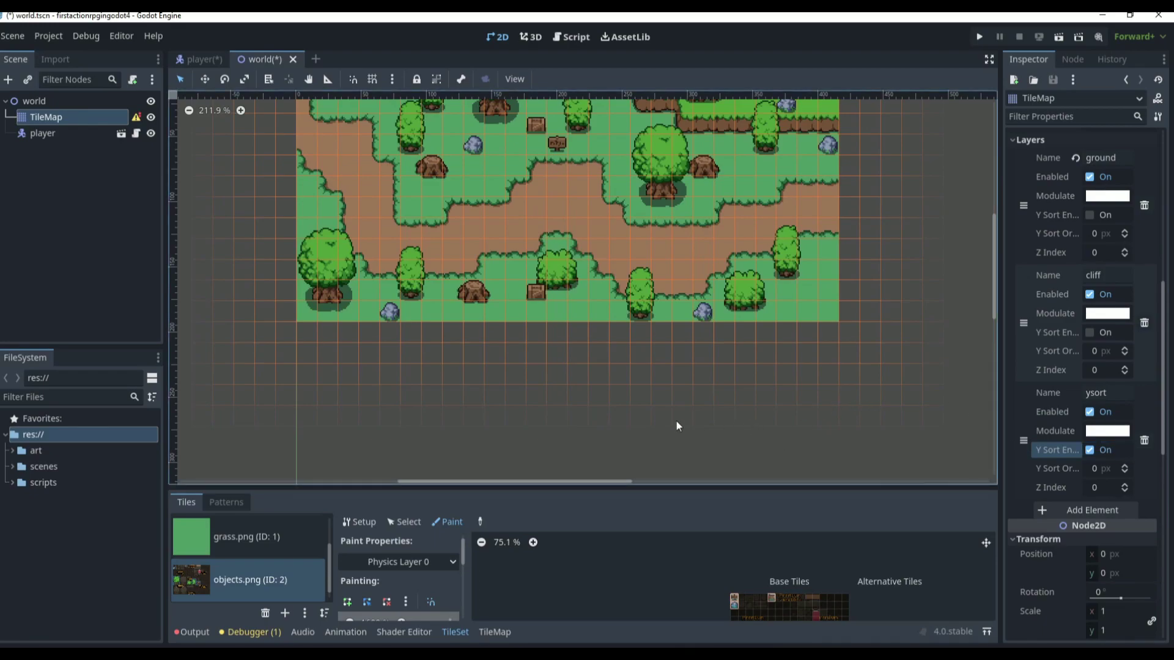
- In the player scene, set the vertical offset of AnimatedSprite2D to -15 px
{"action": "left_click", "coordinate": [196, 58]}
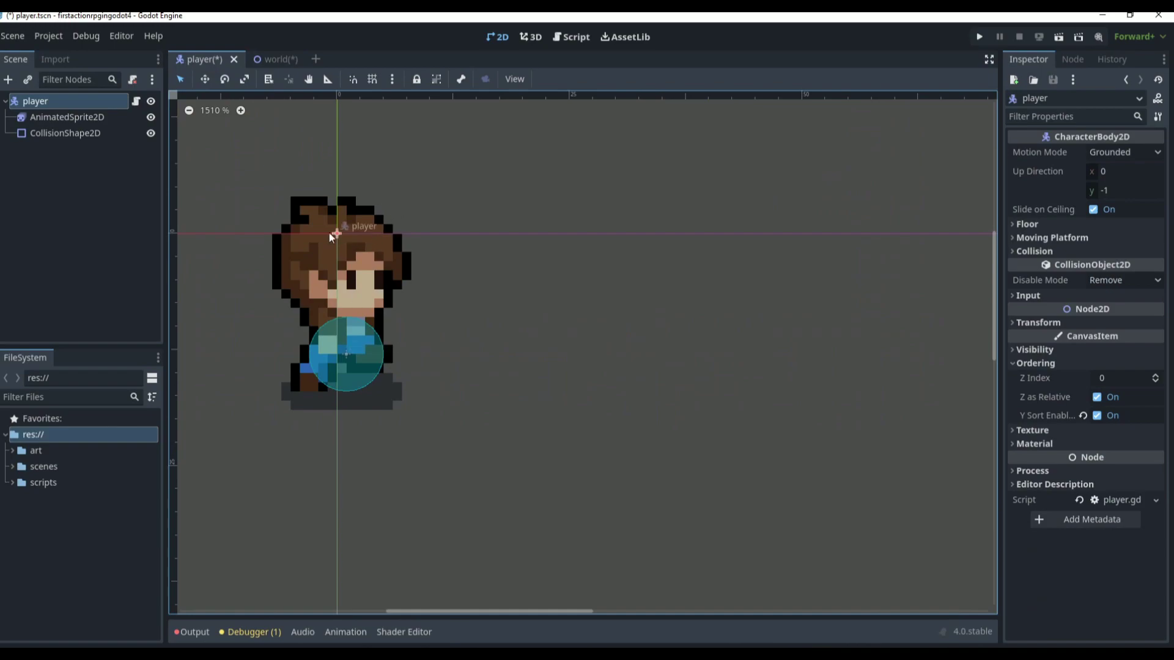
{"action": "left_click", "coordinate": [90, 118]}
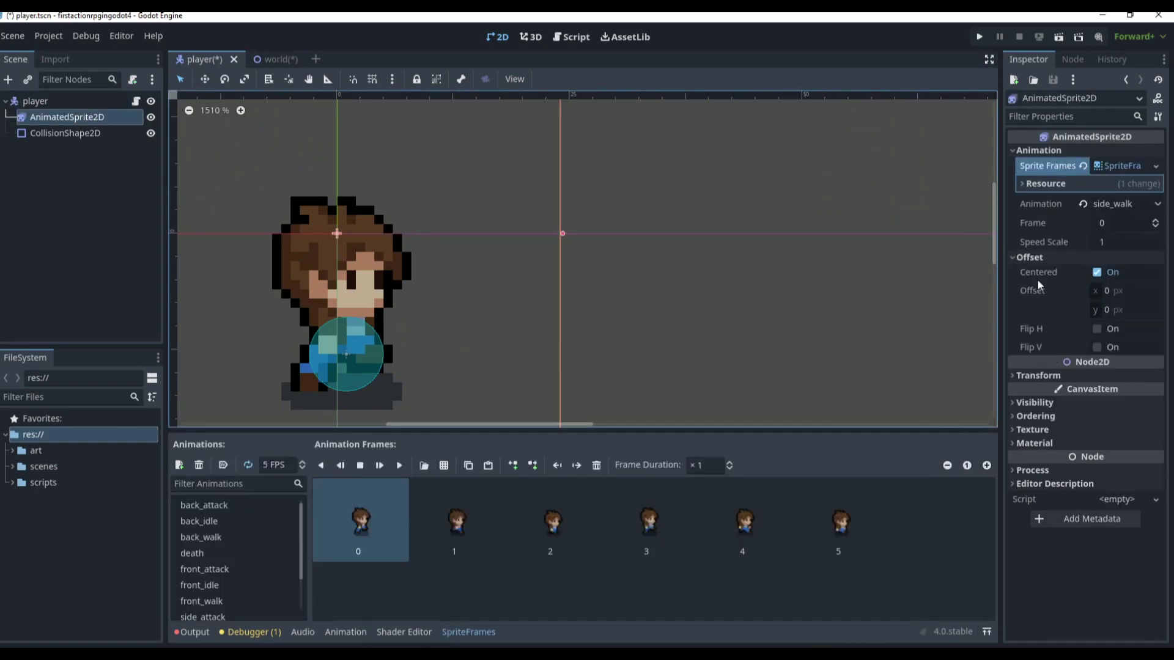
{"action": "left_click", "coordinate": [92, 102]}
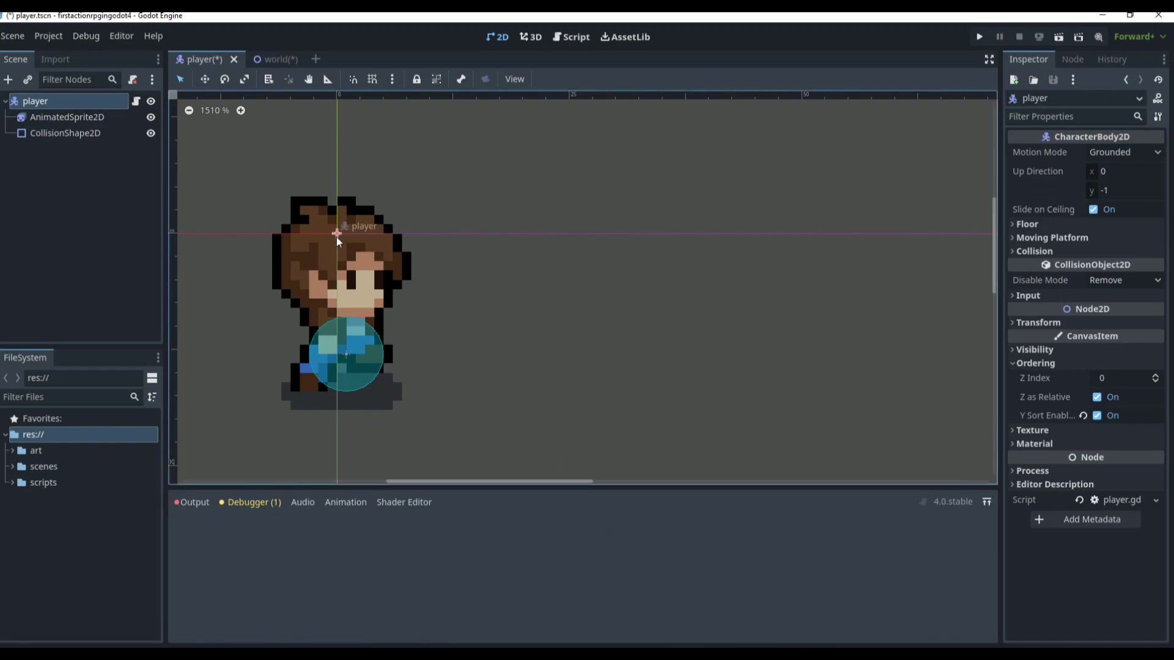
{"action": "left_click", "coordinate": [69, 117]}
{"action": "left_click", "coordinate": [69, 134]}
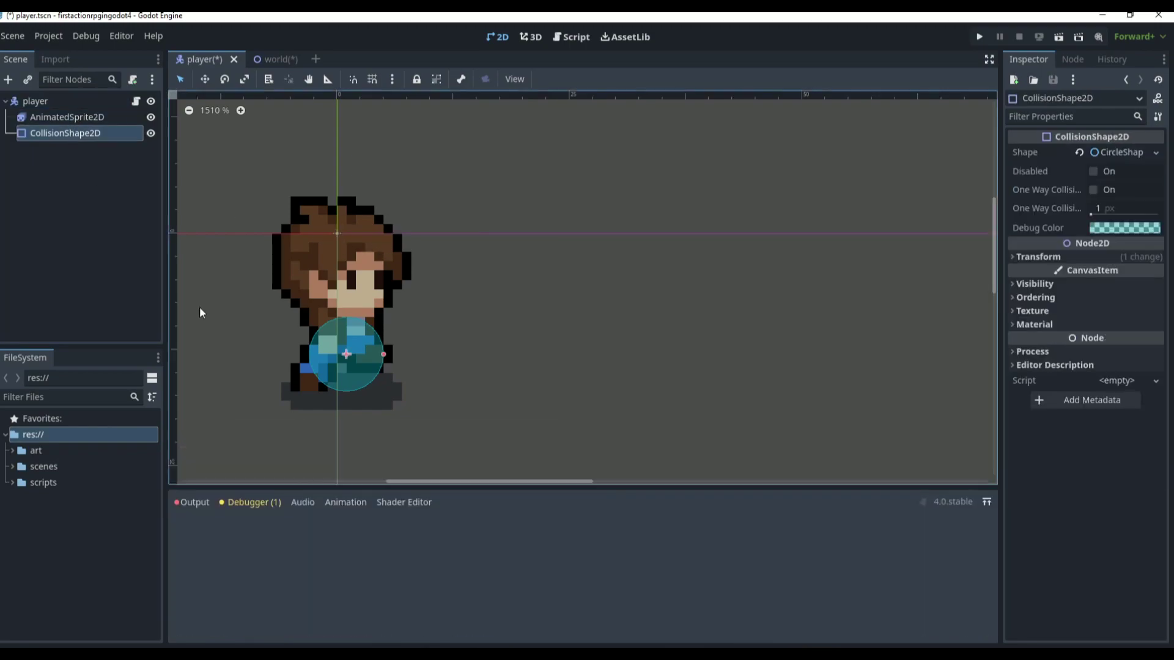
{"action": "left_click", "coordinate": [82, 119]}
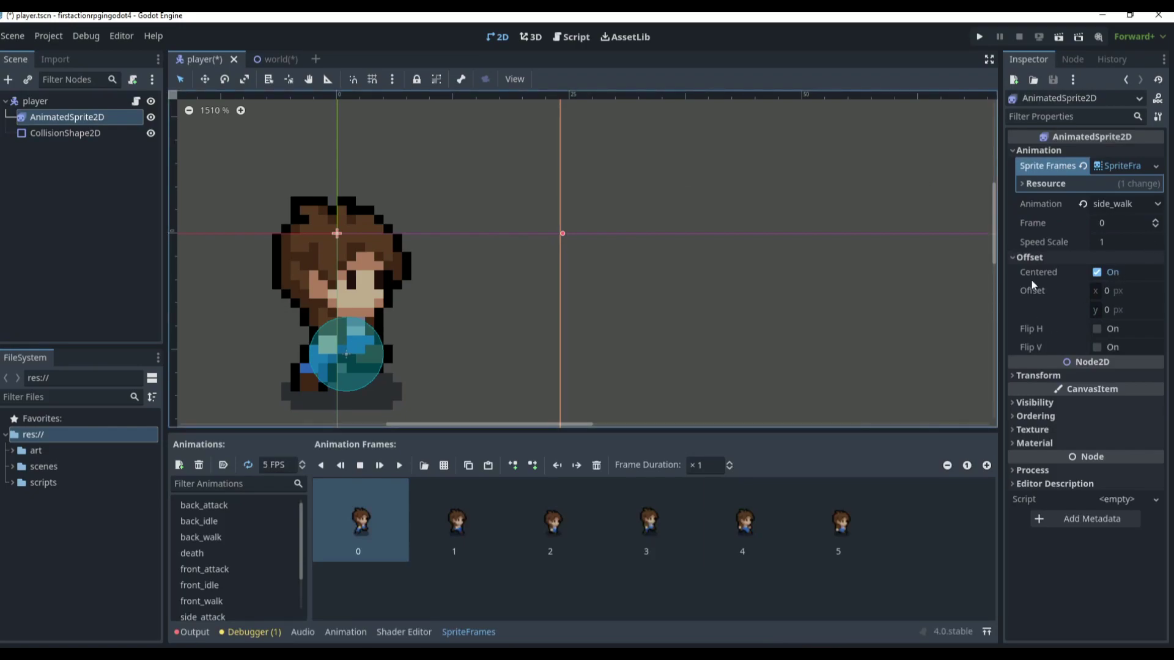
{"action": "left_click", "coordinate": [1113, 309]}
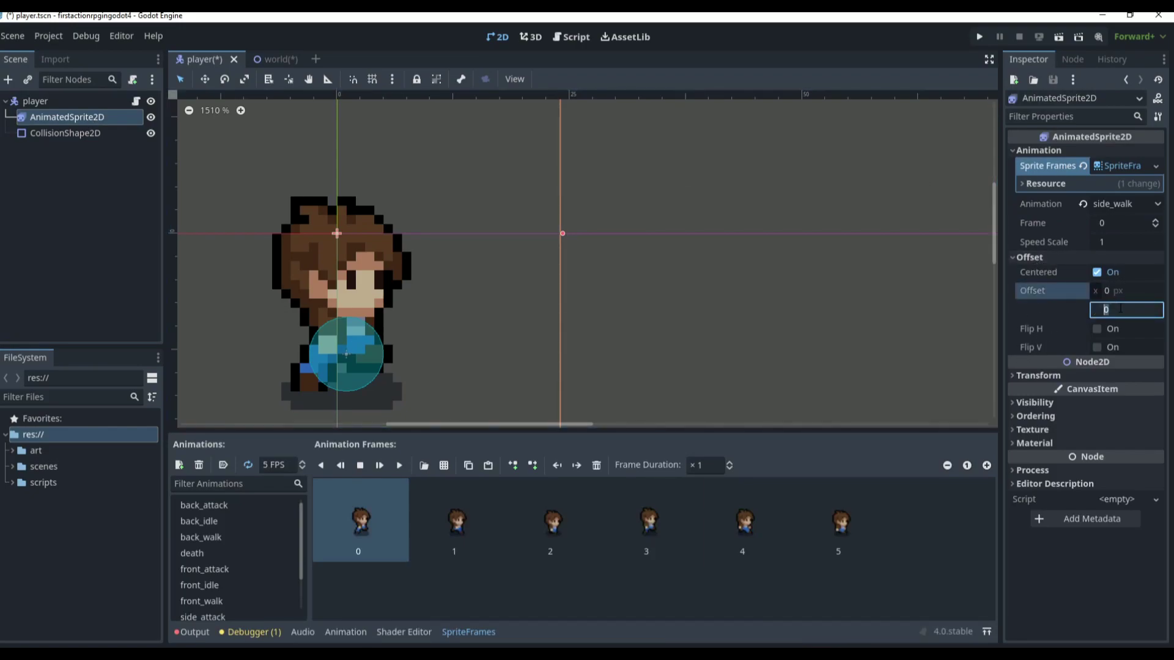
{"action": "type", "text": "15"}
{"action": "key", "text": "Return"}
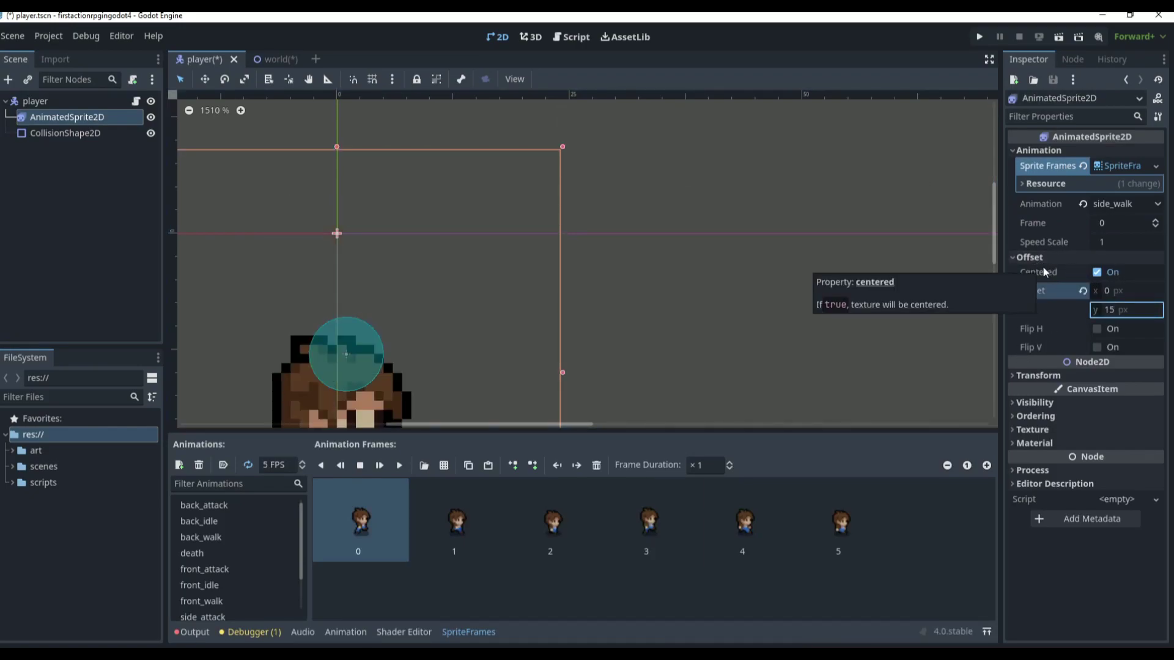
{"action": "left_click", "coordinate": [1128, 309]}
{"action": "type", "text": "-15"}
{"action": "key", "text": "Return"}
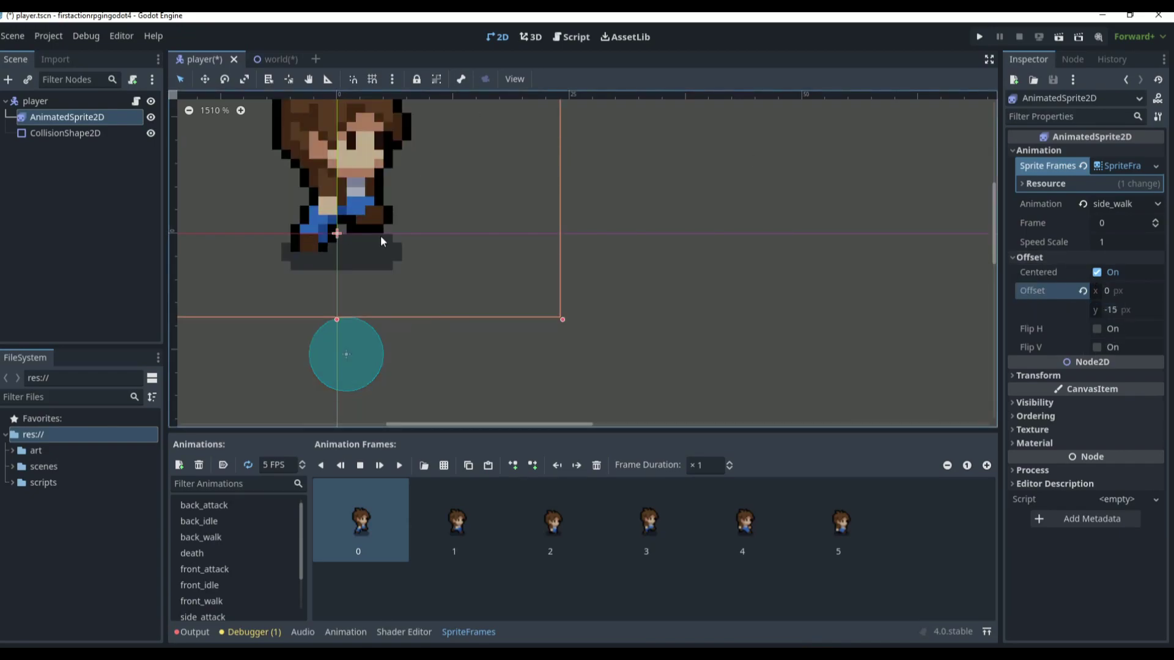
- Set the vertical position of the player's CollisionShape2D to 0 px in its transform settings
{"action": "left_click", "coordinate": [105, 134]}
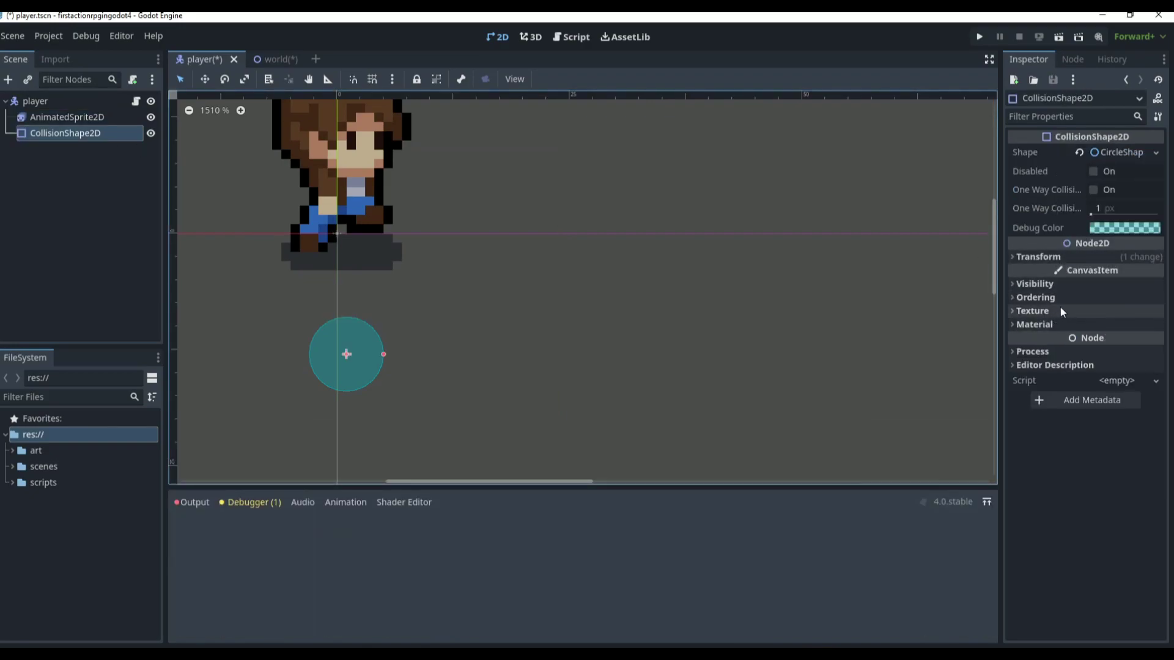
{"action": "left_click", "coordinate": [1067, 257]}
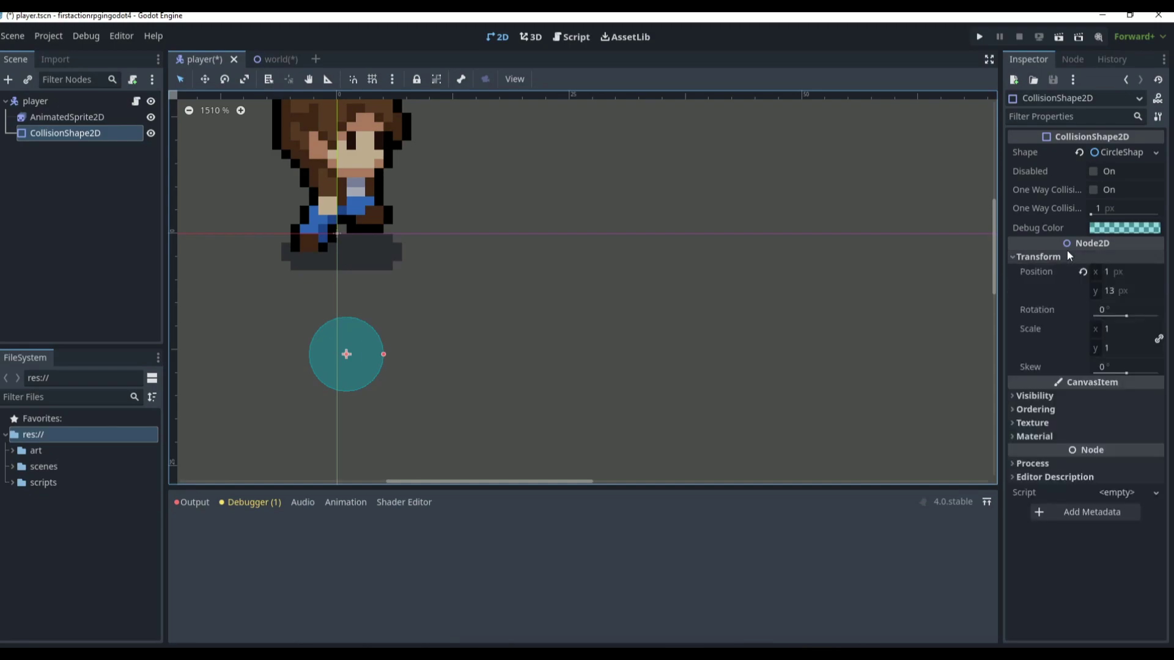
{"action": "left_click", "coordinate": [1125, 289]}
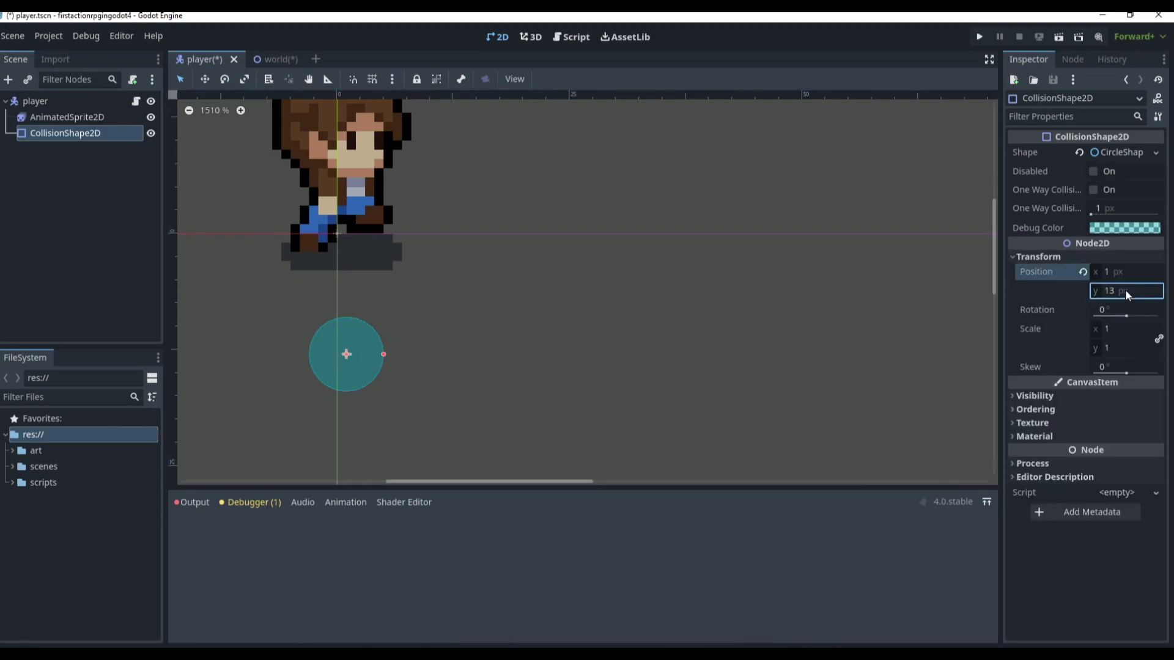
{"action": "type", "text": "-15"}
{"action": "key", "text": "Return"}
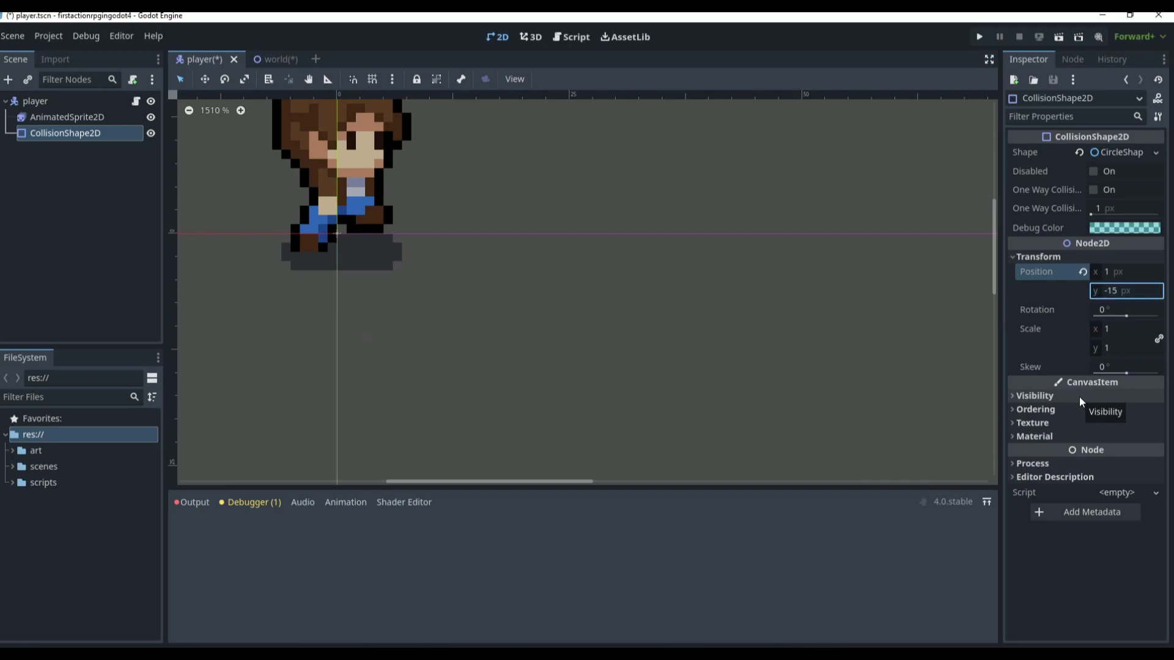
{"action": "left_click", "coordinate": [1131, 291]}
{"action": "type", "text": "15"}
{"action": "type", "text": "30"}
{"action": "key", "text": "Return"}
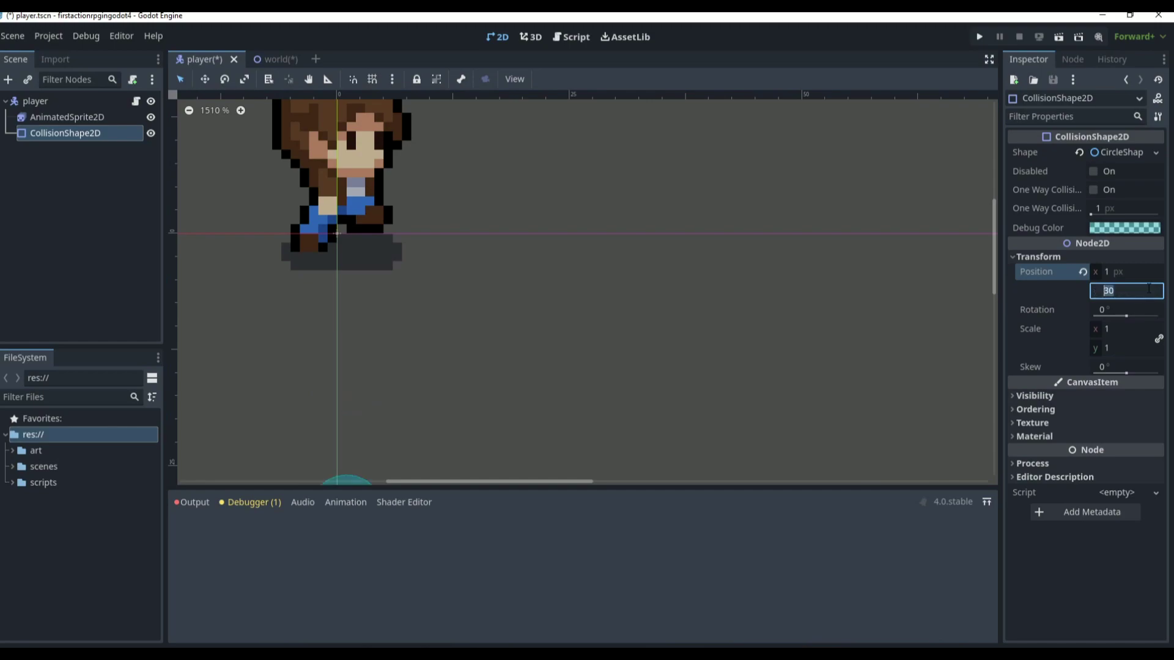
{"action": "type", "text": "0"}
{"action": "key", "text": "Return"}
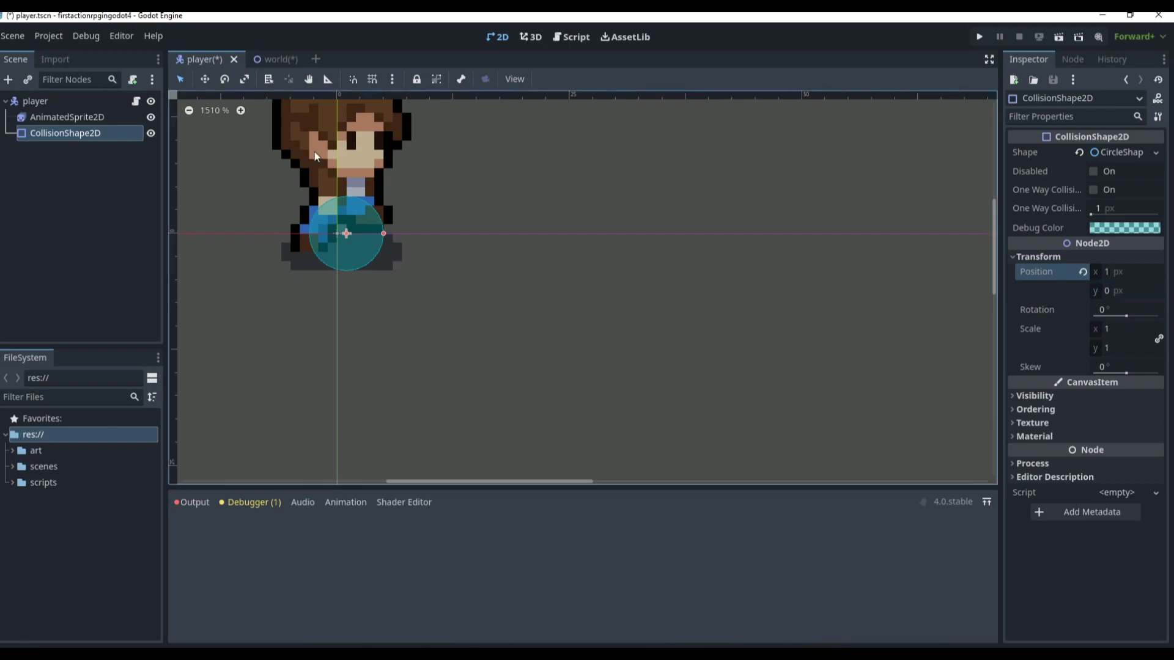
- Move the player's collision circle slightly upward over the legs, just above the scene origin, and deselect it
{"action": "left_click_drag", "start_coordinate": [349, 236], "coordinate": [345, 219]}
{"action": "left_click", "coordinate": [49, 134]}
{"action": "left_click", "coordinate": [487, 402]}
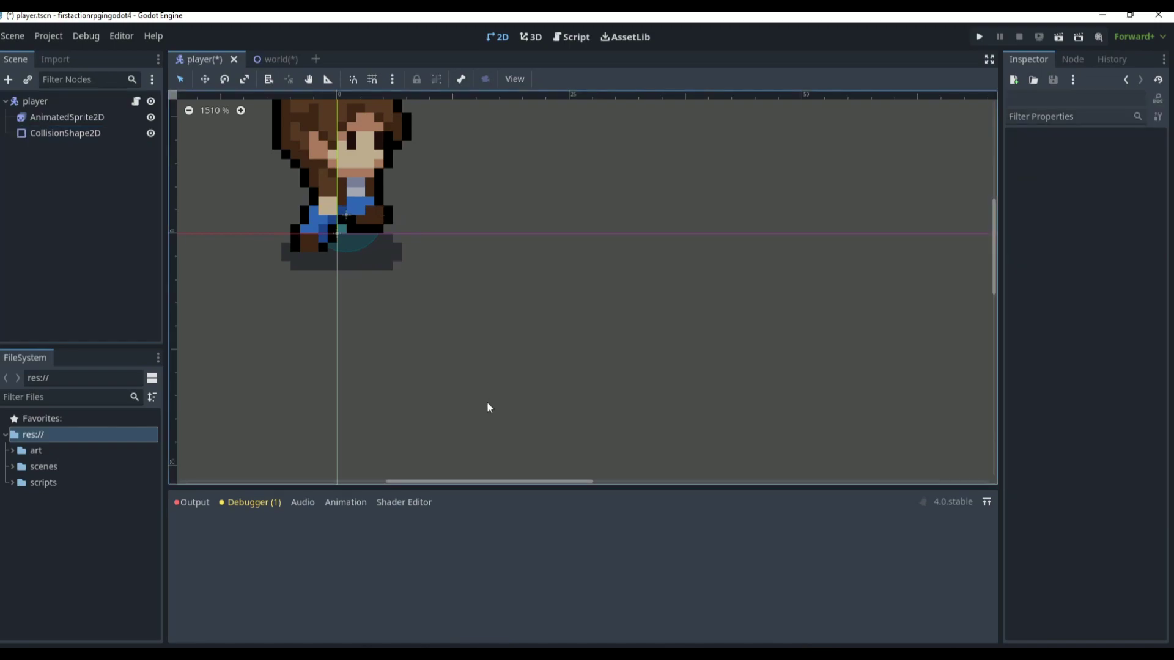
{"action": "scroll", "coordinate": [394, 318], "scroll_direction": "down", "scroll_amount": 5}
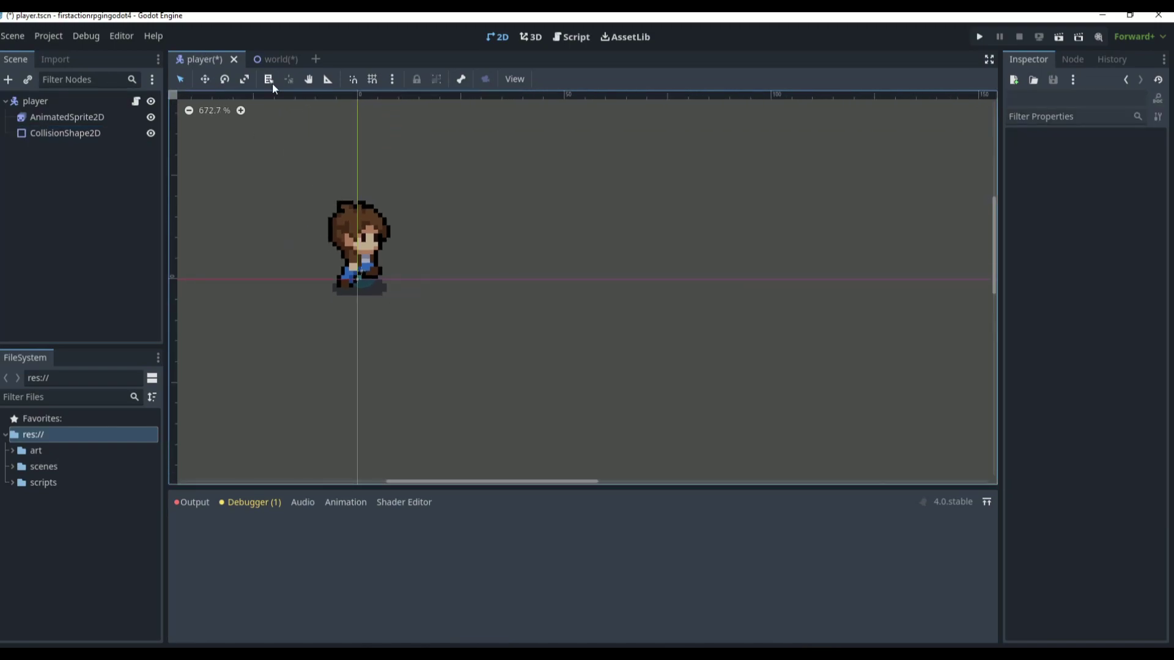
- Run the game from the world scene and walk the player over to the tall bush near the stump
{"action": "left_click", "coordinate": [276, 64]}
{"action": "key", "text": "F5"}
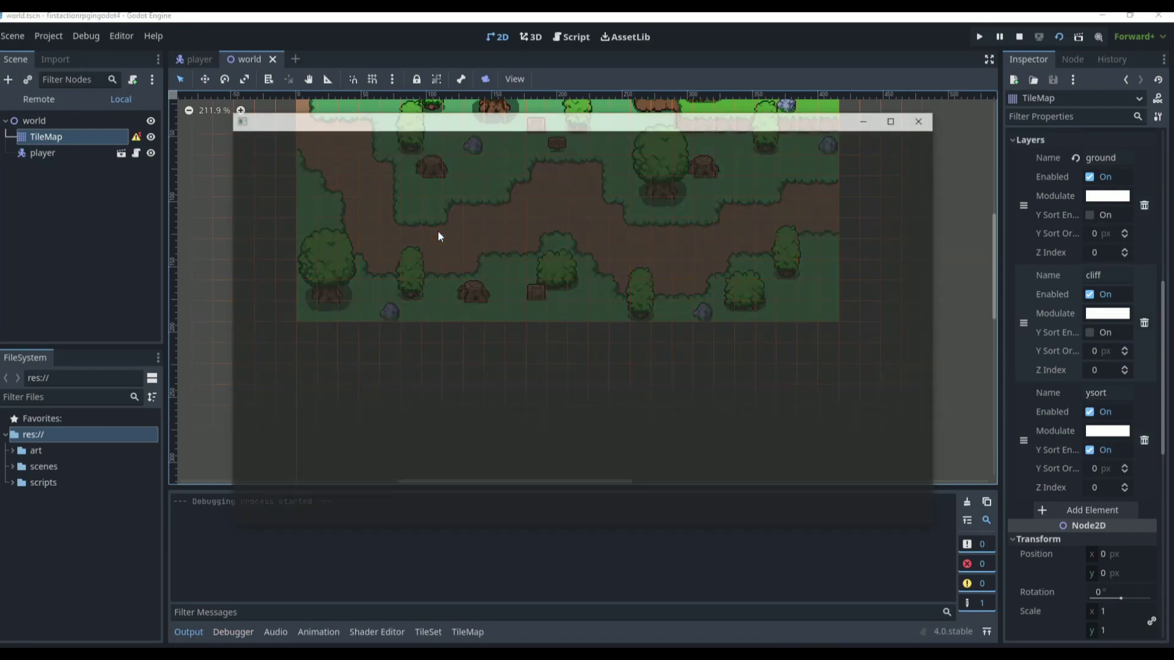
{"action": "key", "text": "Right"}
{"action": "key", "text": "Down"}
{"action": "key", "text": "Right"}
{"action": "key", "text": "Left"}
{"action": "key", "text": "Right"}
{"action": "key", "text": "Down"}
{"action": "key", "text": "Left"}
{"action": "key", "text": "Up"}
{"action": "key", "text": "Up"}
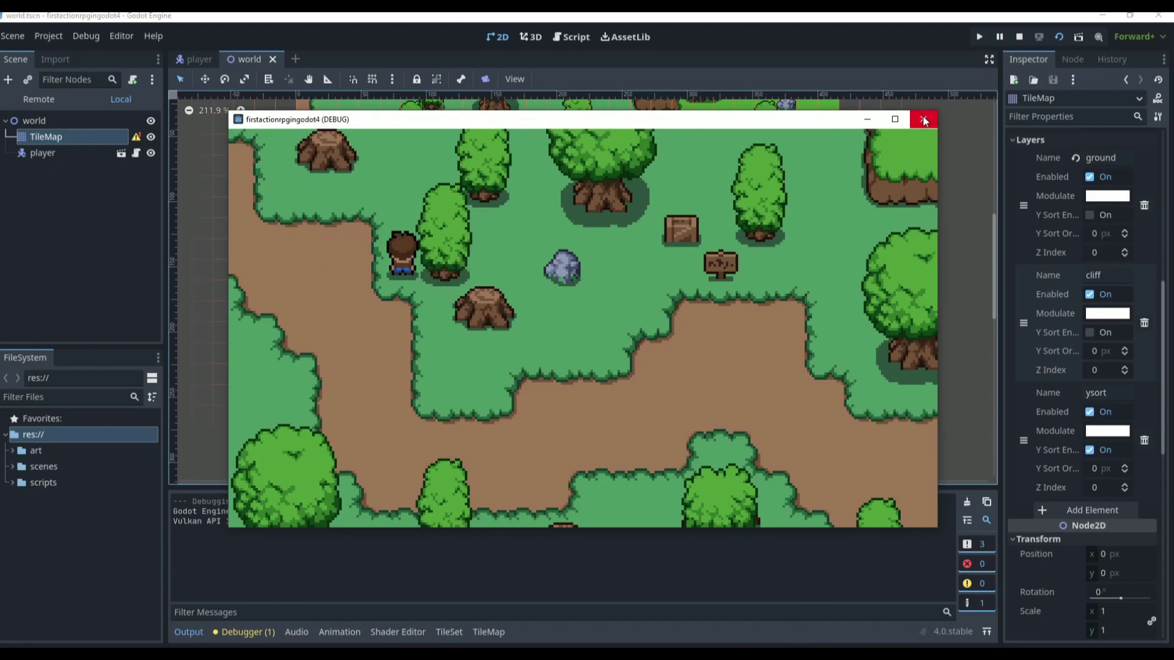
- Walk the player across and around the tall bush to check the sorting, and close the game
{"action": "key", "text": "Up"}
{"action": "key", "text": "Right"}
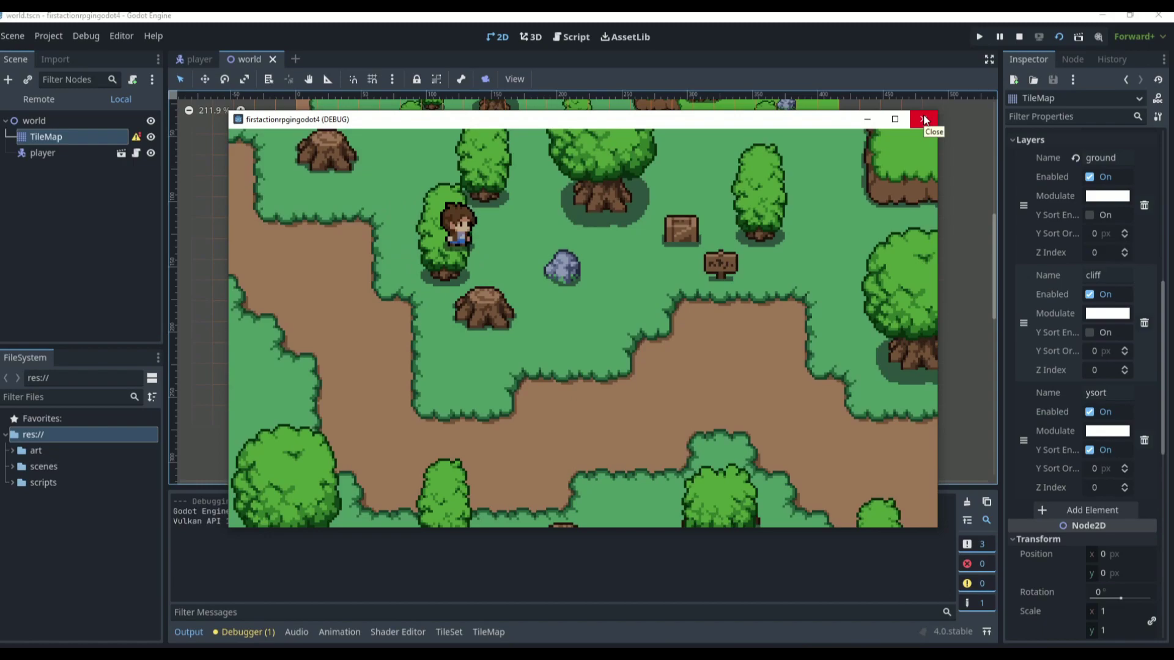
{"action": "key", "text": "Left"}
{"action": "key", "text": "Down"}
{"action": "key", "text": "Right"}
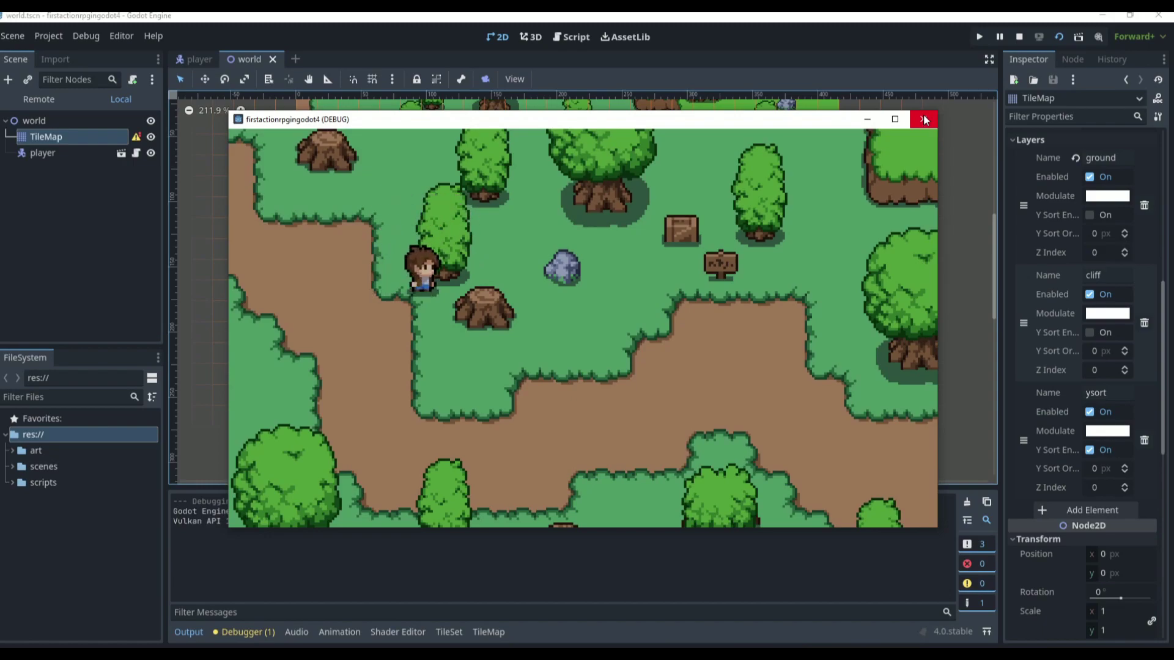
{"action": "key", "text": "Left"}
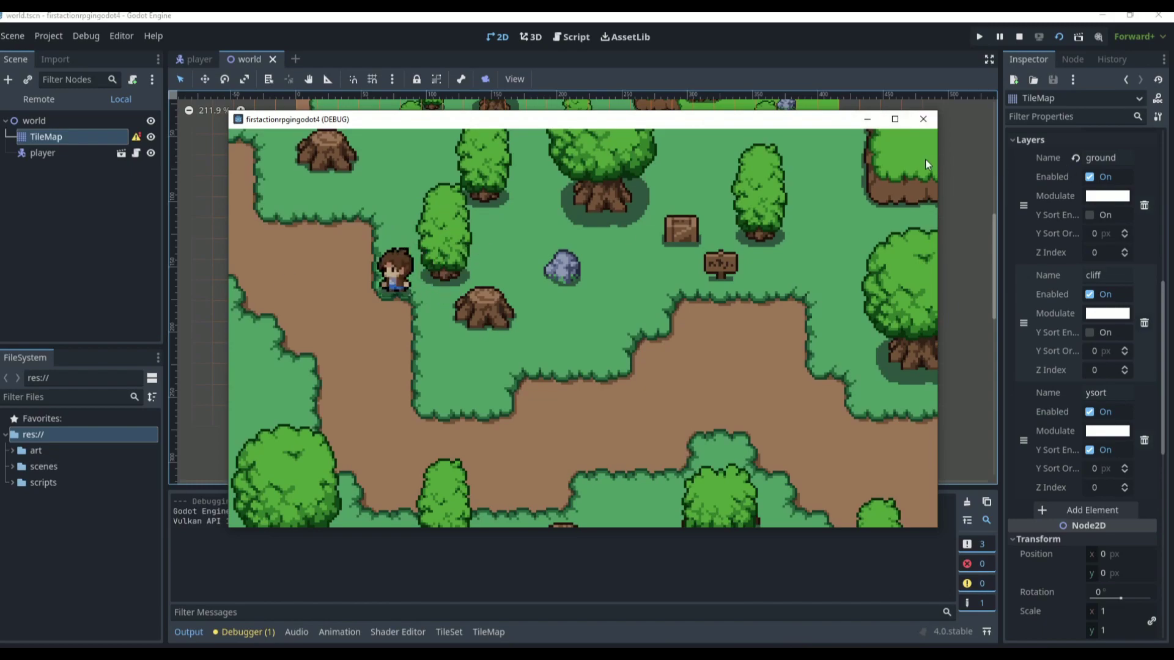
{"action": "left_click", "coordinate": [923, 119]}
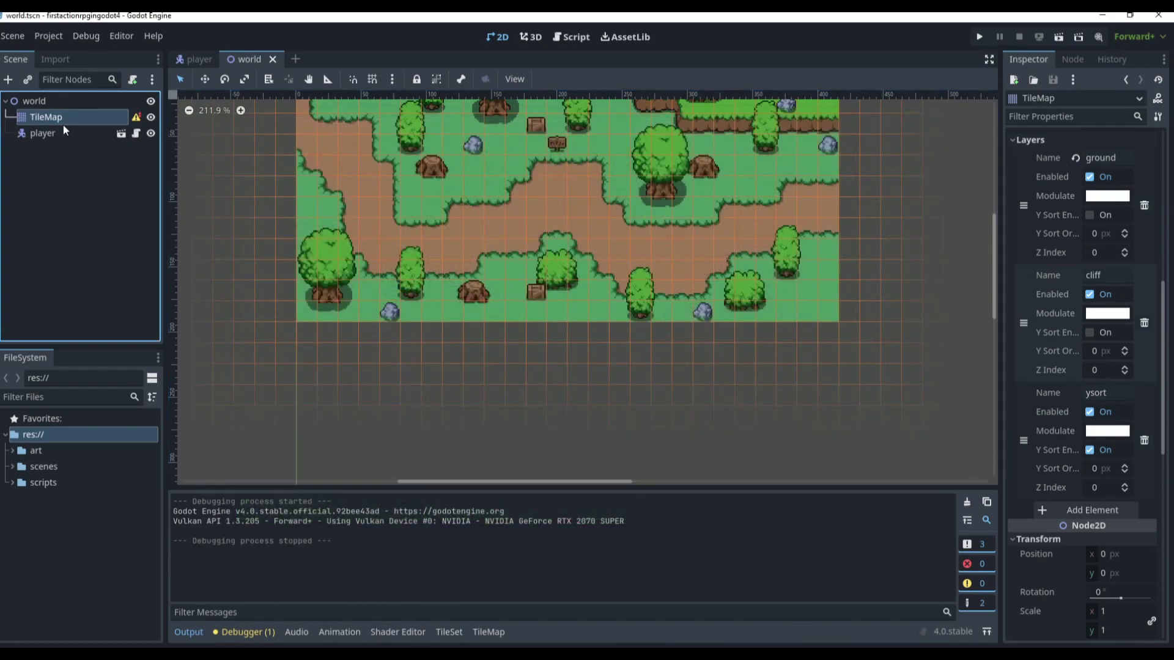
- Collapse the TileMap's tile set properties and open an enlarged tile set editor showing the objects.png tiles
{"action": "scroll", "coordinate": [1094, 183], "scroll_direction": "up", "scroll_amount": 4}
{"action": "left_click", "coordinate": [1094, 158]}
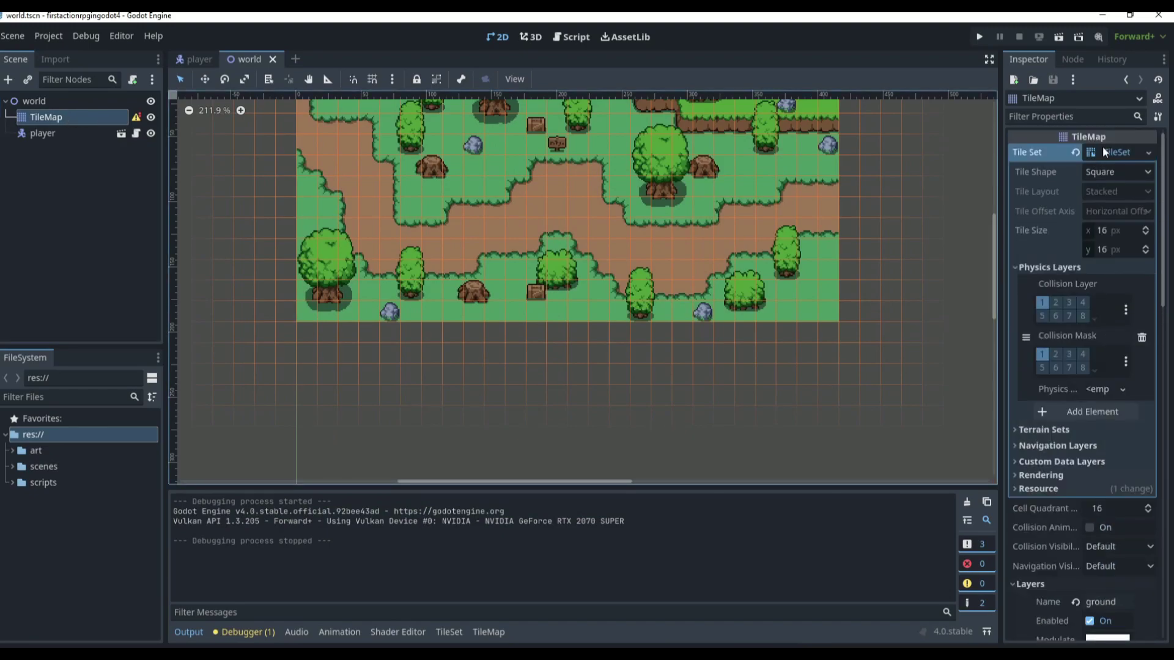
{"action": "left_click", "coordinate": [1100, 150]}
{"action": "left_click", "coordinate": [448, 632]}
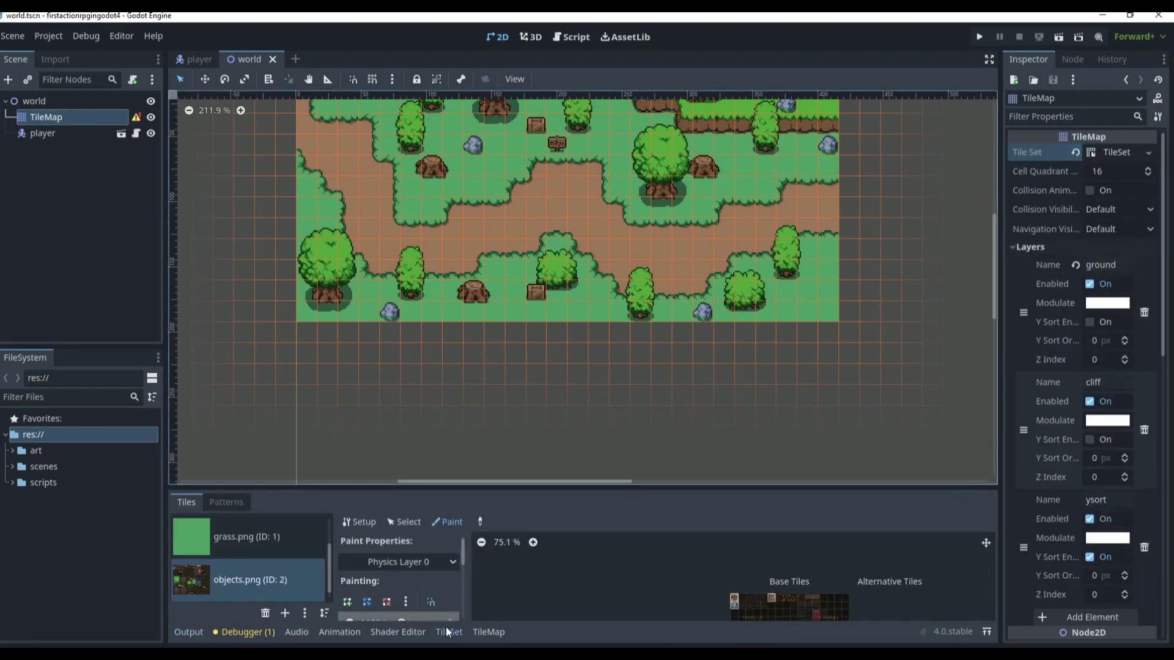
{"action": "left_click_drag", "start_coordinate": [523, 487], "coordinate": [507, 120]}
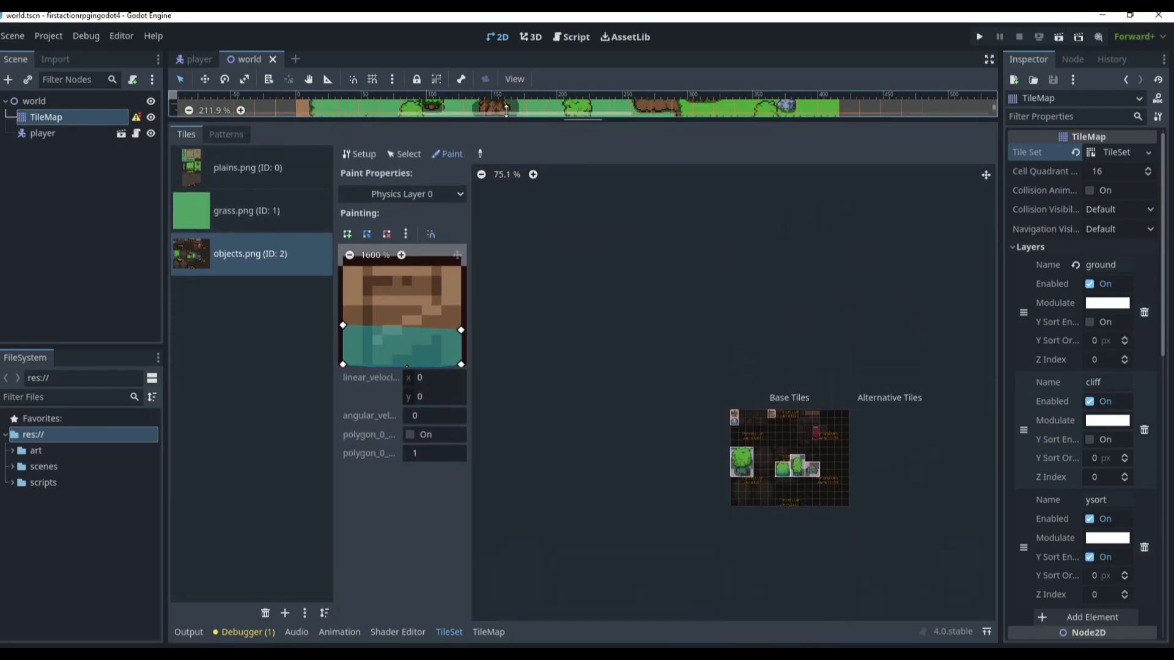
- Choose Y Sort Origin as the property to paint on the objects.png tiles, with the large tree enlarged
{"action": "left_click", "coordinate": [426, 193]}
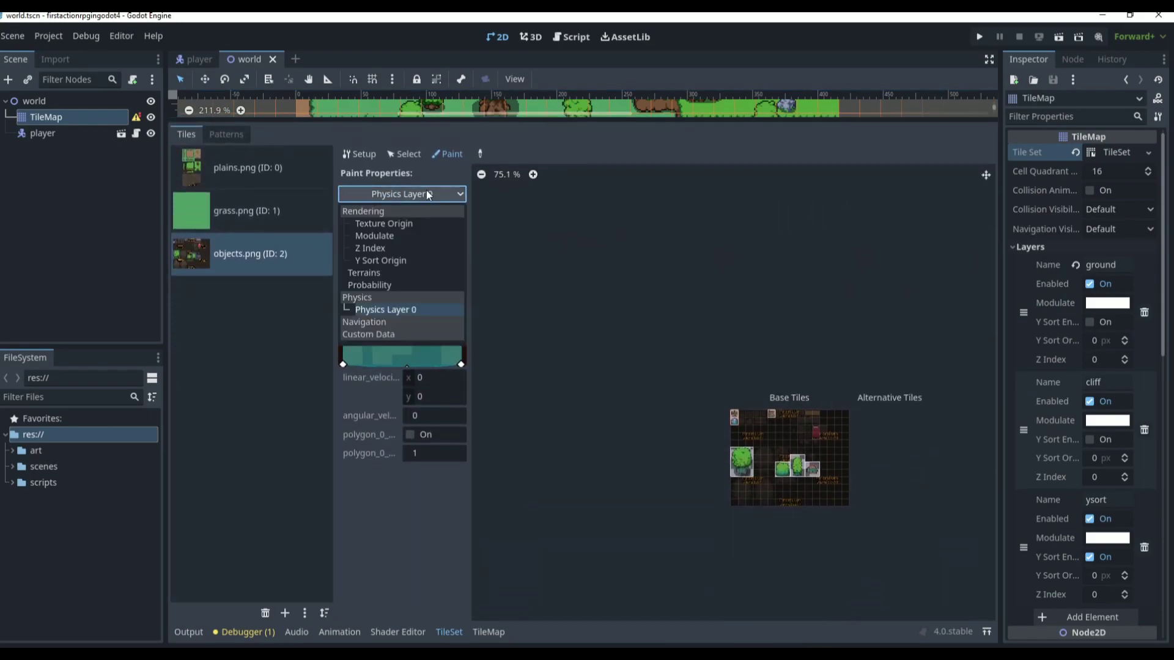
{"action": "left_click", "coordinate": [392, 260]}
{"action": "scroll", "coordinate": [794, 483], "scroll_direction": "up", "scroll_amount": 8}
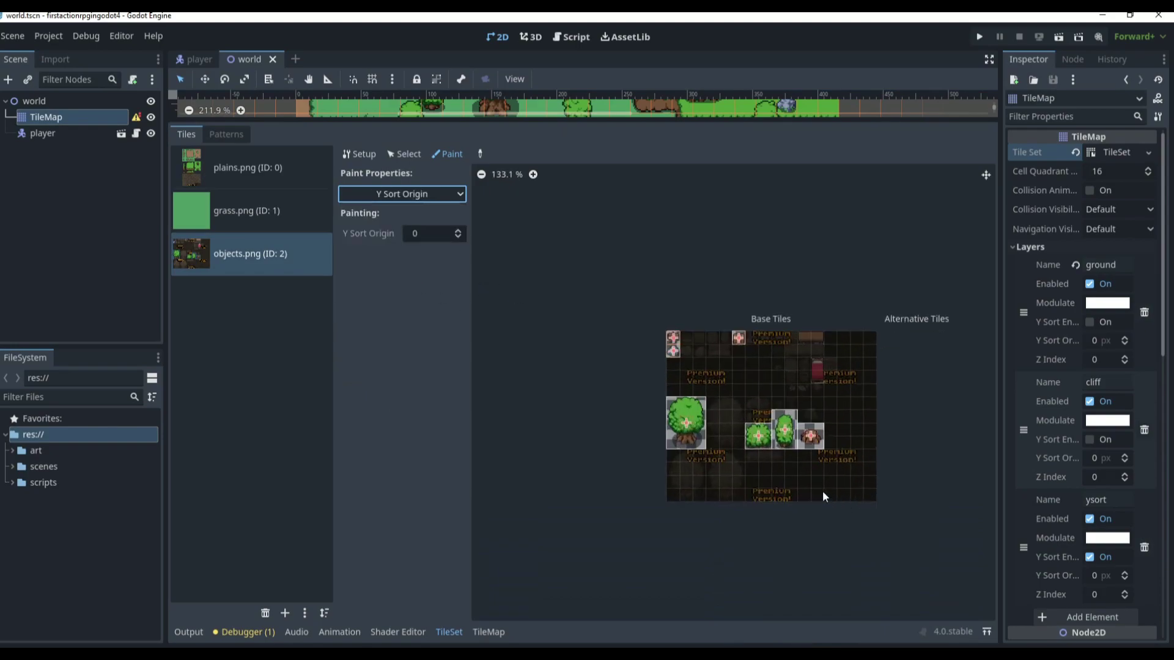
{"action": "left_click", "coordinate": [708, 367]}
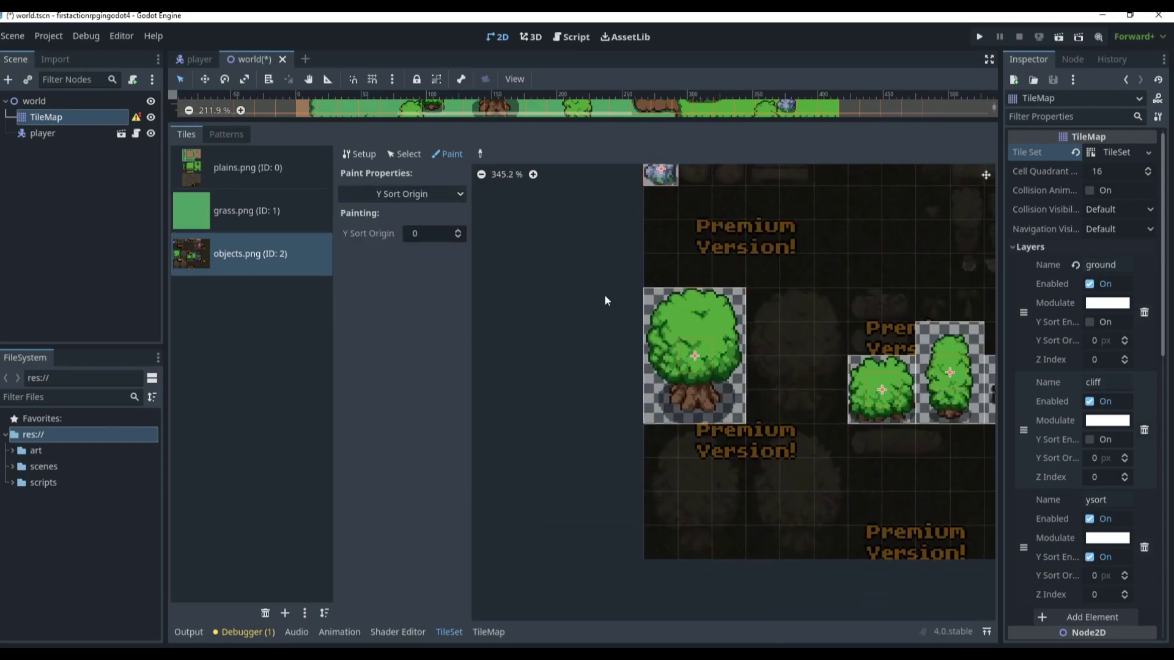
{"action": "scroll", "coordinate": [702, 360], "scroll_direction": "up", "scroll_amount": 5}
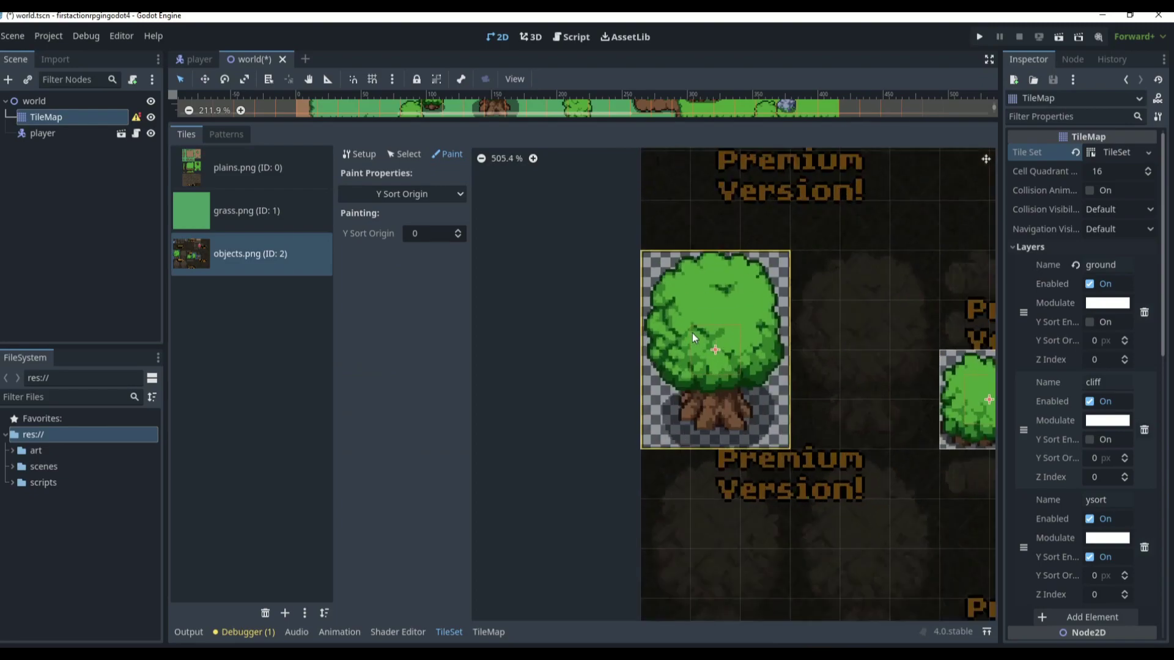
{"action": "scroll", "coordinate": [776, 354], "scroll_direction": "up", "scroll_amount": 1}
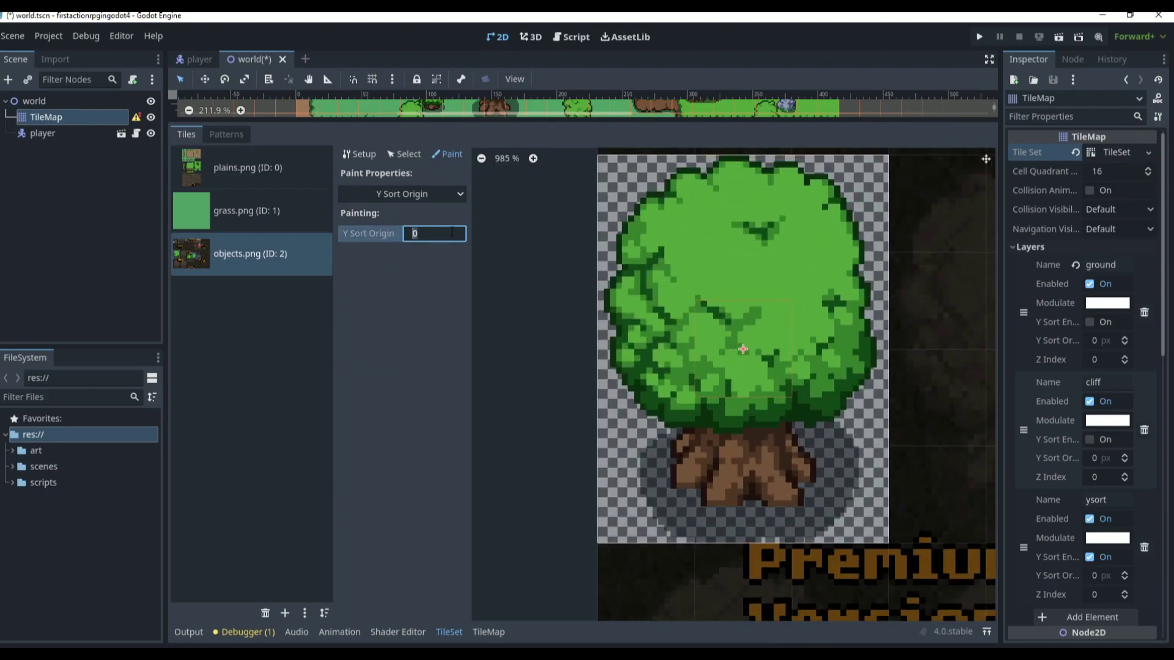
{"action": "left_click", "coordinate": [439, 195]}
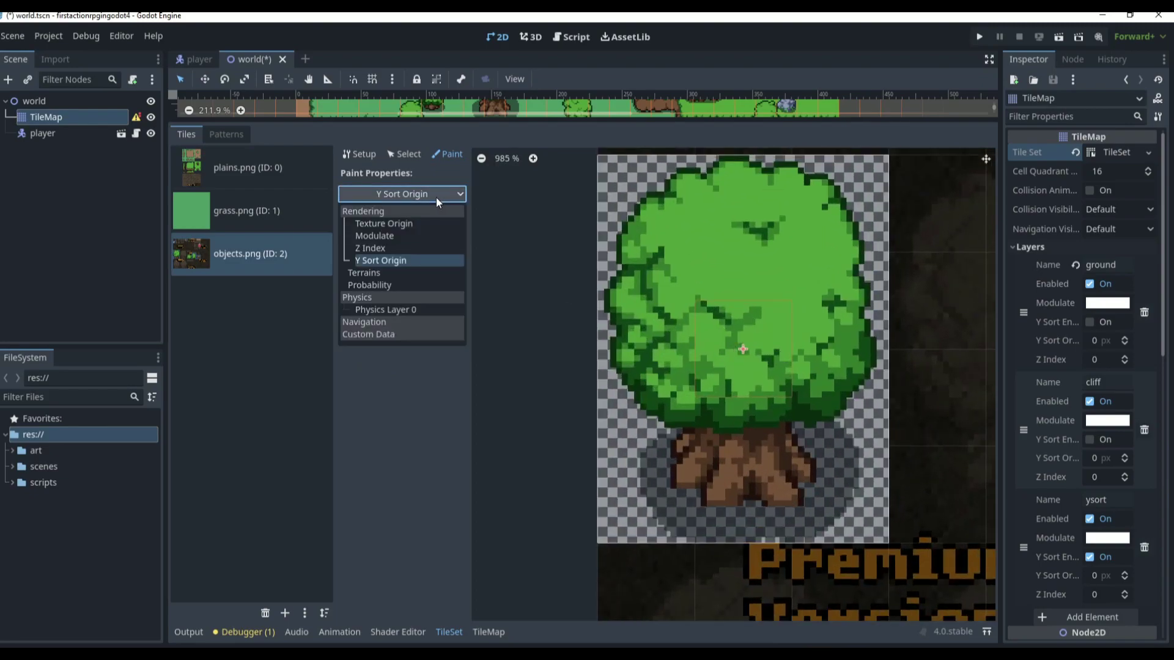
{"action": "left_click", "coordinate": [792, 382]}
{"action": "left_click", "coordinate": [404, 194]}
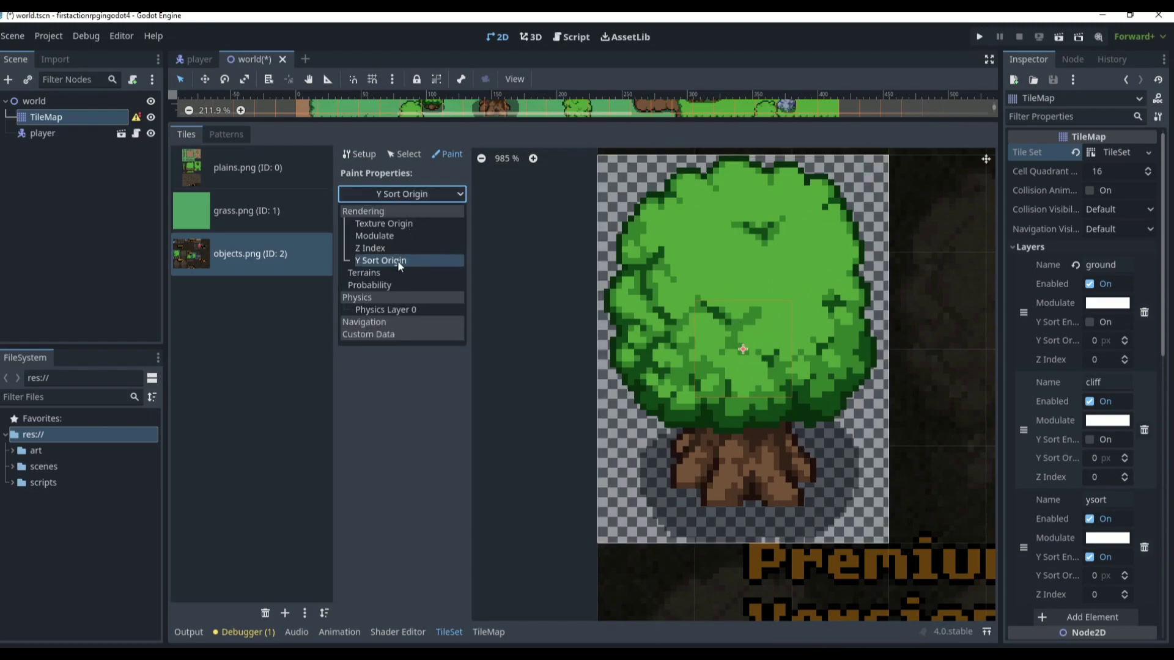
{"action": "left_click", "coordinate": [400, 262]}
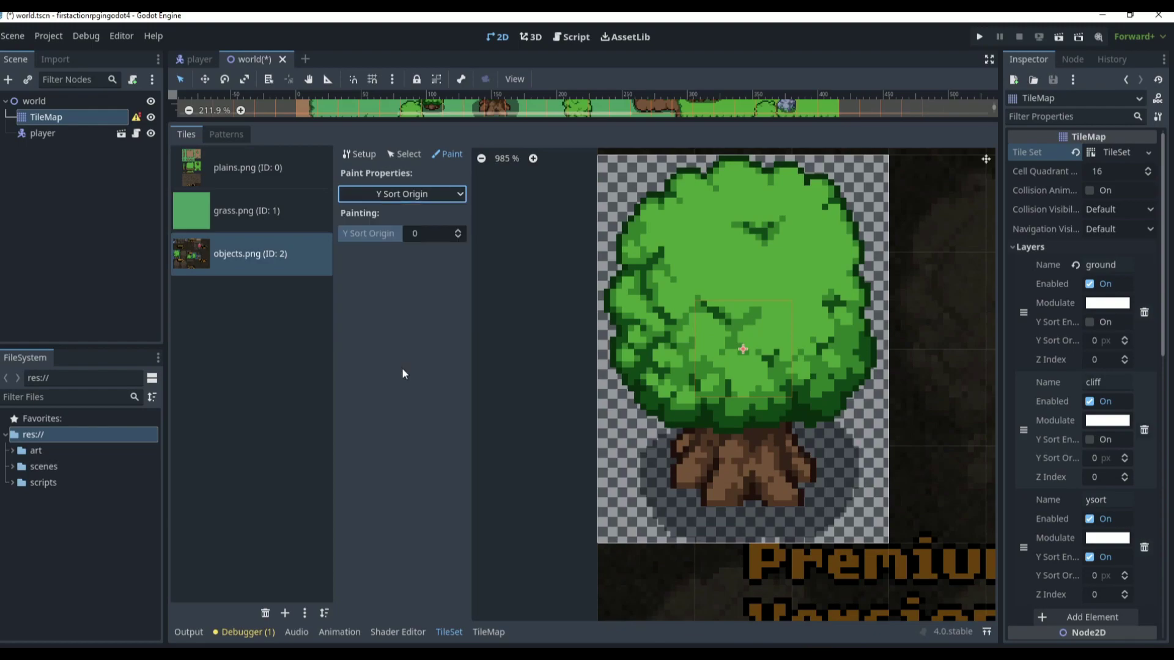
- Try a painted Y sort origin of 3 on the blue rock tile
{"action": "left_click", "coordinate": [428, 234]}
{"action": "type", "text": "3"}
{"action": "scroll", "coordinate": [614, 274], "scroll_direction": "down", "scroll_amount": 10}
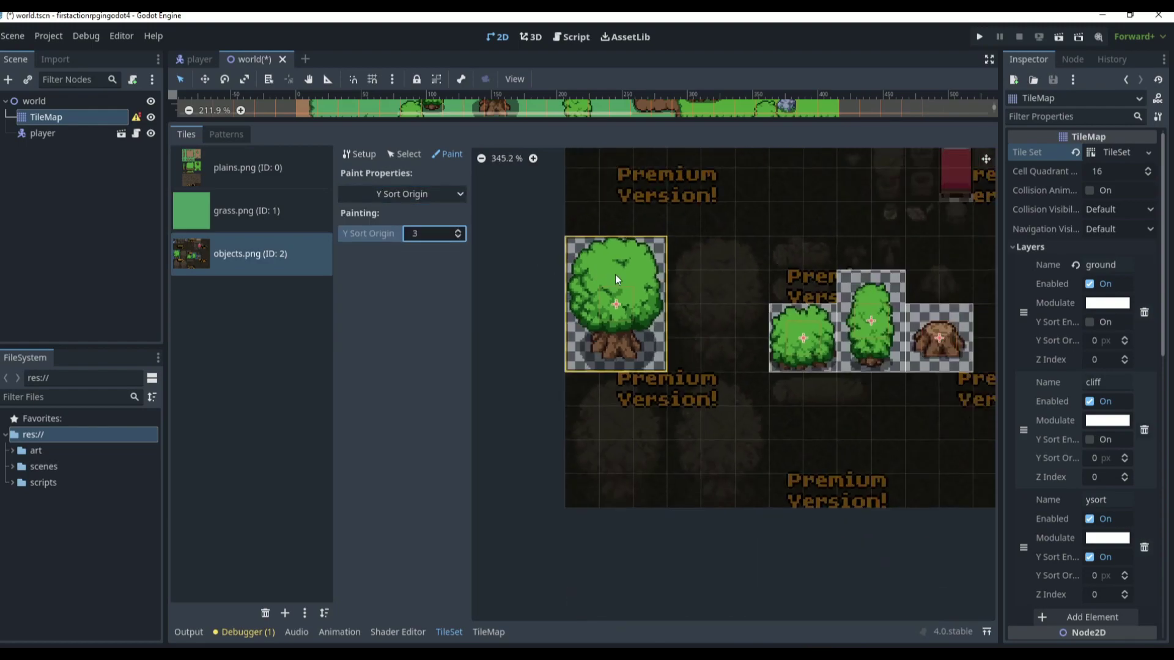
{"action": "scroll", "coordinate": [677, 304], "scroll_direction": "up", "scroll_amount": 11}
{"action": "scroll", "coordinate": [588, 240], "scroll_direction": "down", "scroll_amount": 9}
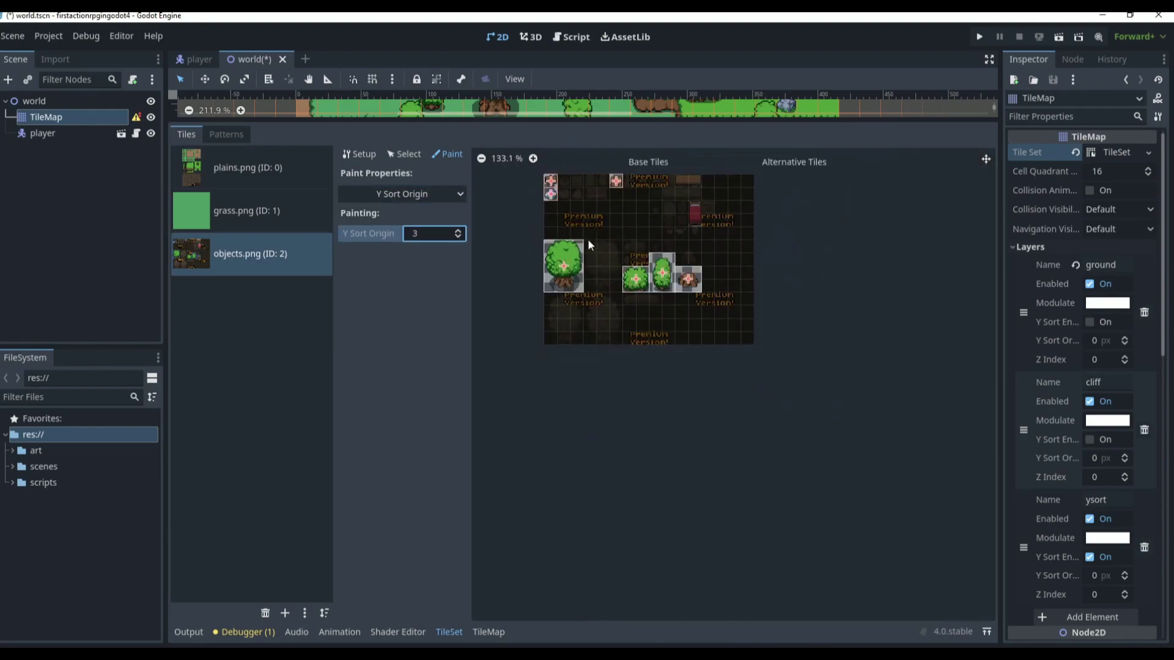
{"action": "left_click", "coordinate": [553, 190]}
{"action": "scroll", "coordinate": [549, 175], "scroll_direction": "up", "scroll_amount": 10}
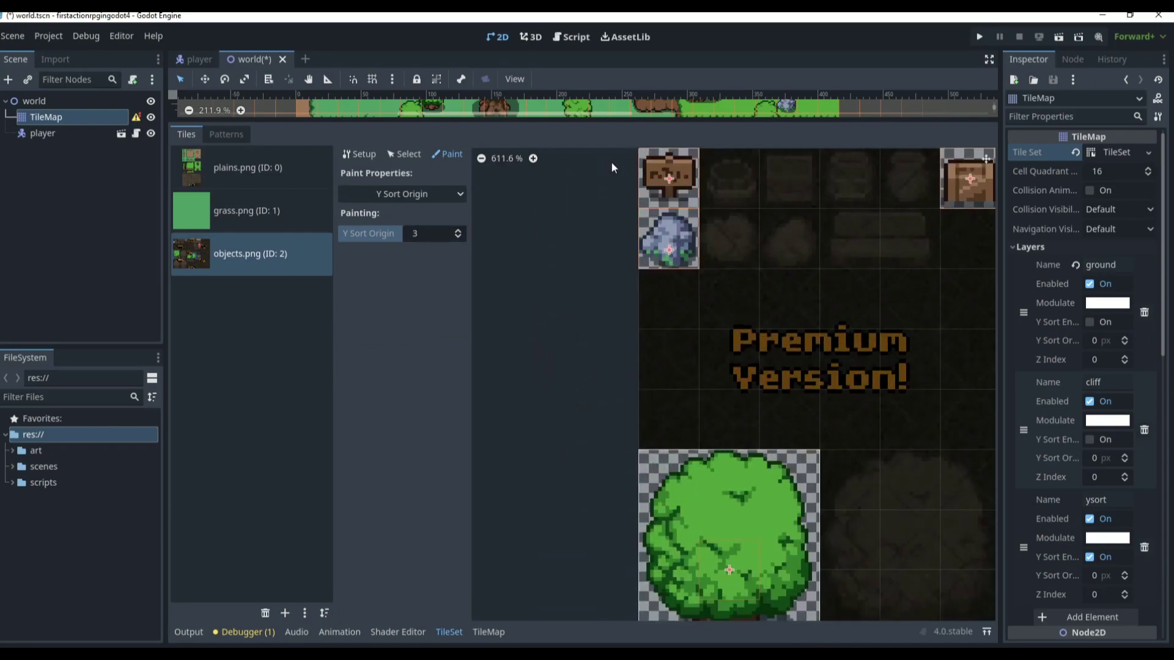
- Try Y sort origins of 5 and 4 on the blue rock tile and settle on 5, near its base
{"action": "scroll", "coordinate": [773, 252], "scroll_direction": "up", "scroll_amount": 5}
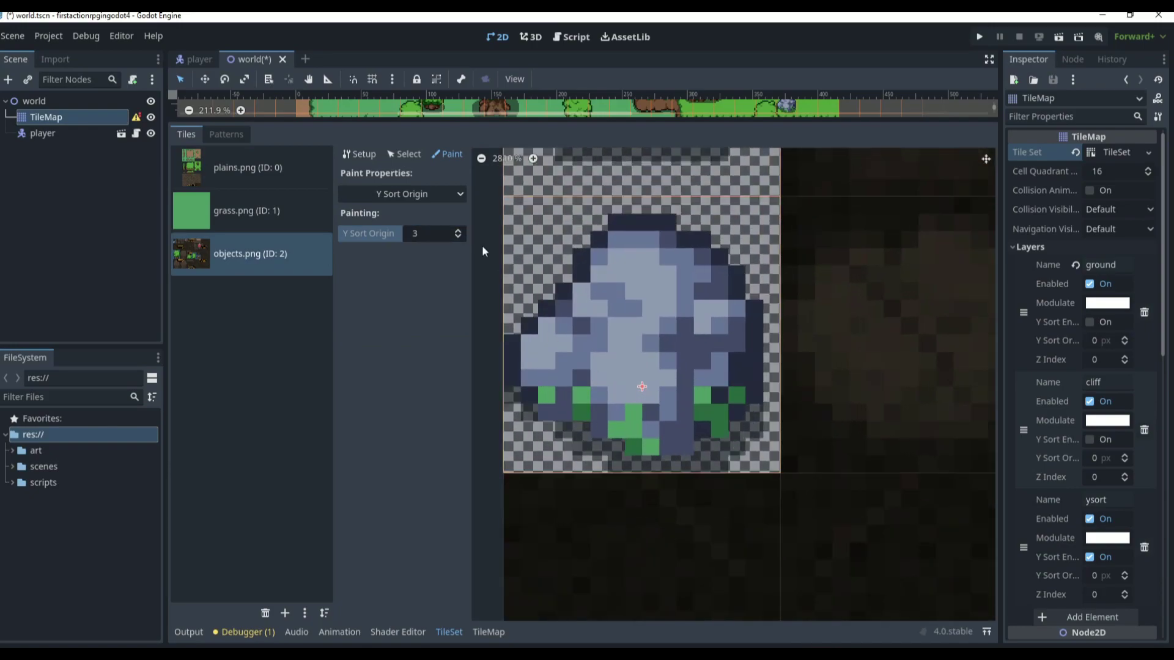
{"action": "left_click", "coordinate": [457, 230]}
{"action": "left_click", "coordinate": [459, 230]}
{"action": "left_click", "coordinate": [643, 422]}
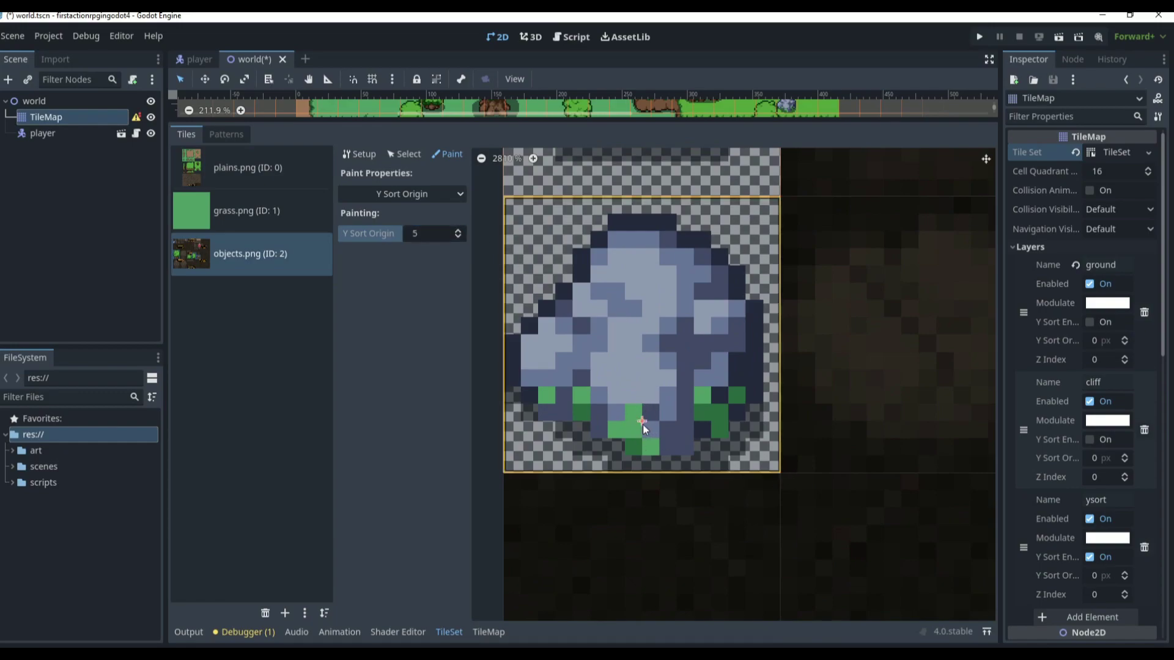
{"action": "left_click", "coordinate": [458, 237]}
{"action": "left_click", "coordinate": [636, 427]}
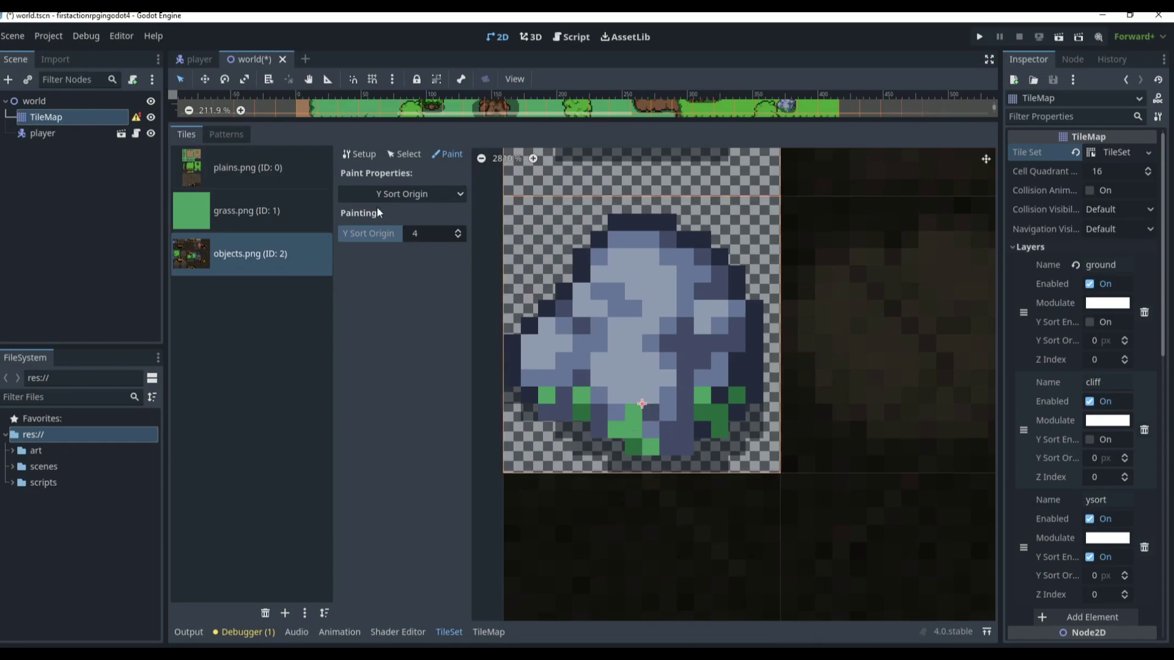
{"action": "left_click", "coordinate": [458, 229]}
{"action": "left_click", "coordinate": [647, 336]}
- Set the signpost tile's Y sort origin to 4, near the foot of its post
{"action": "scroll", "coordinate": [667, 342], "scroll_direction": "down", "scroll_amount": 5}
{"action": "scroll", "coordinate": [729, 280], "scroll_direction": "up", "scroll_amount": 4}
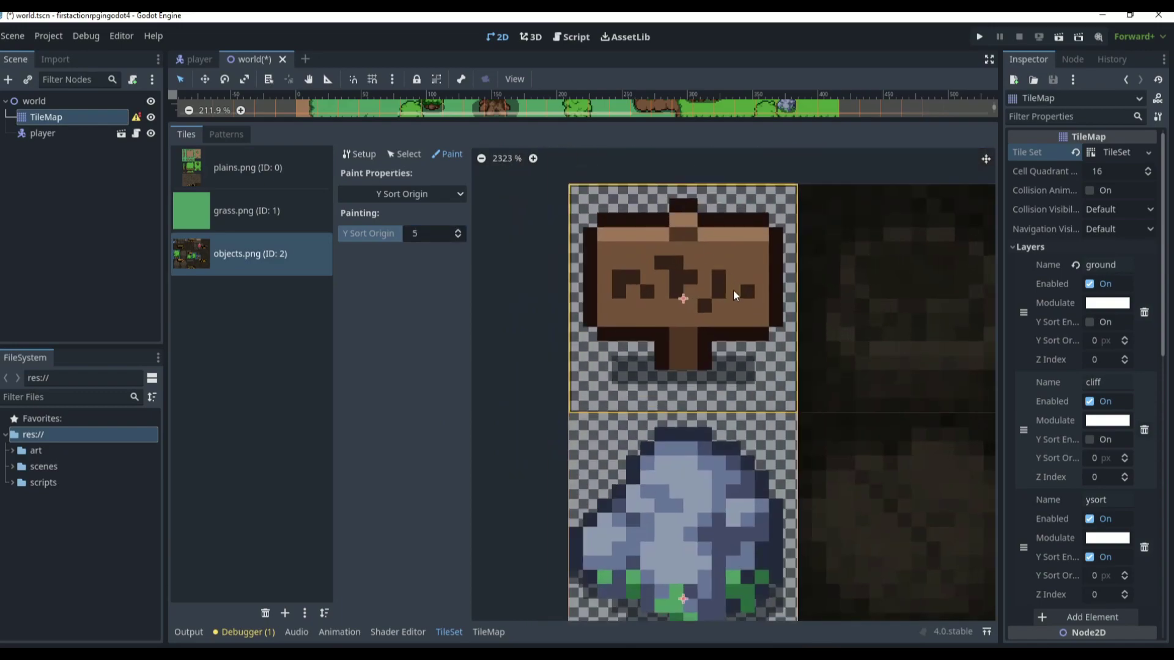
{"action": "left_click", "coordinate": [458, 238]}
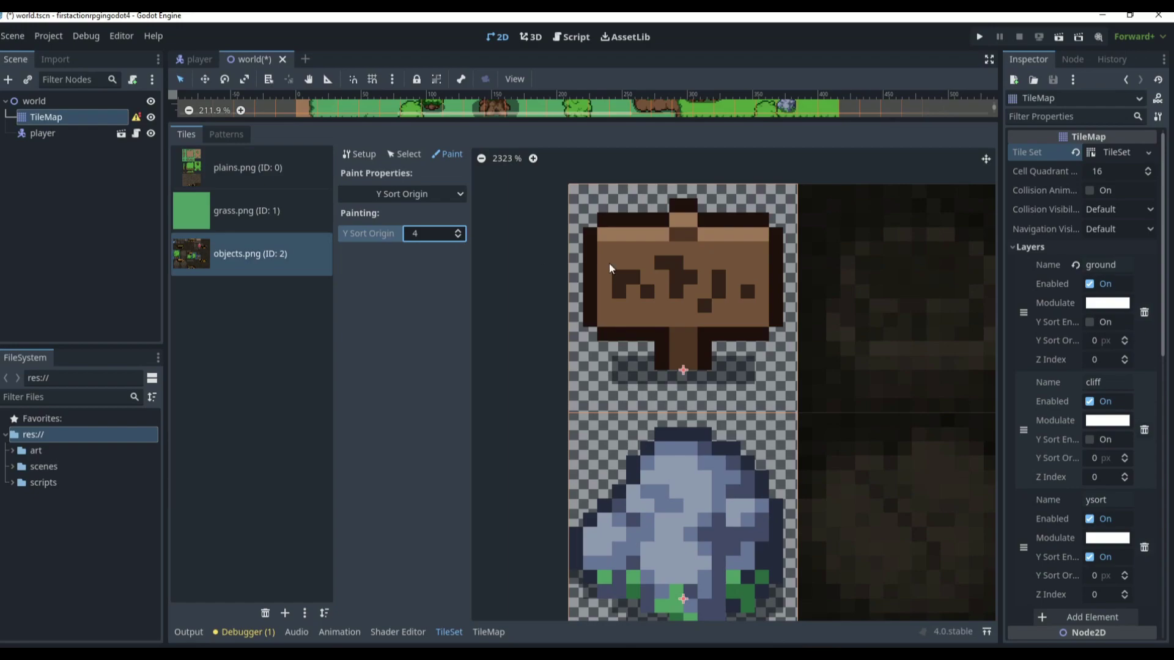
- Set the wooden crate tile's Y sort origin to 5, close to the crate's lower edge
{"action": "scroll", "coordinate": [795, 343], "scroll_direction": "down", "scroll_amount": 6}
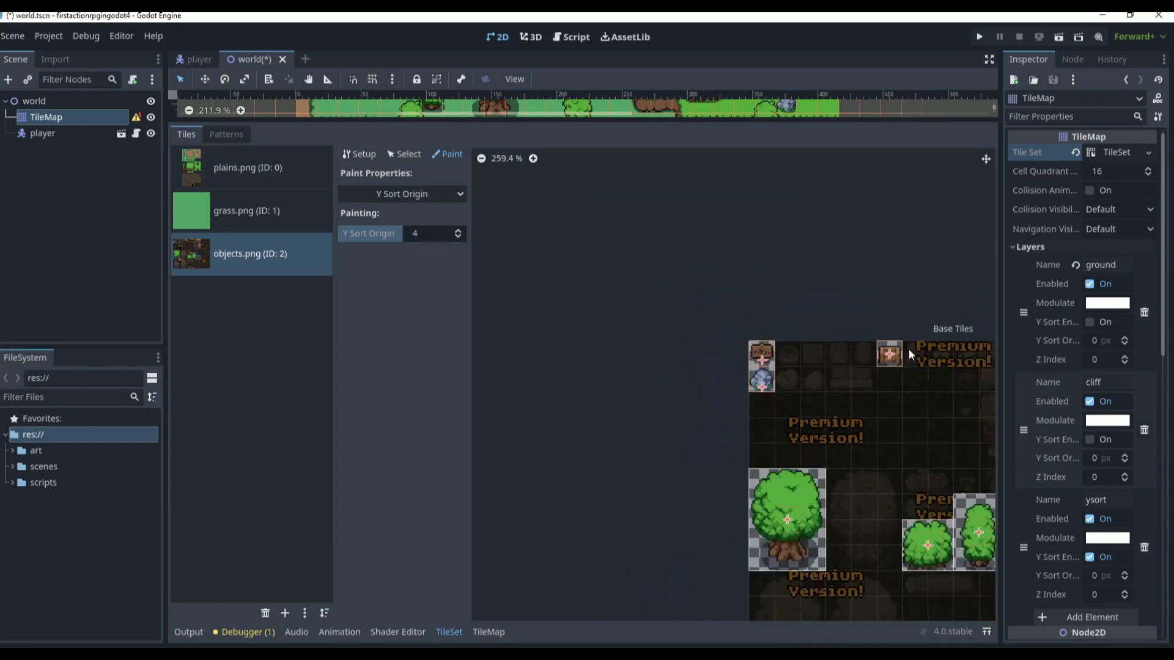
{"action": "scroll", "coordinate": [926, 347], "scroll_direction": "up", "scroll_amount": 4}
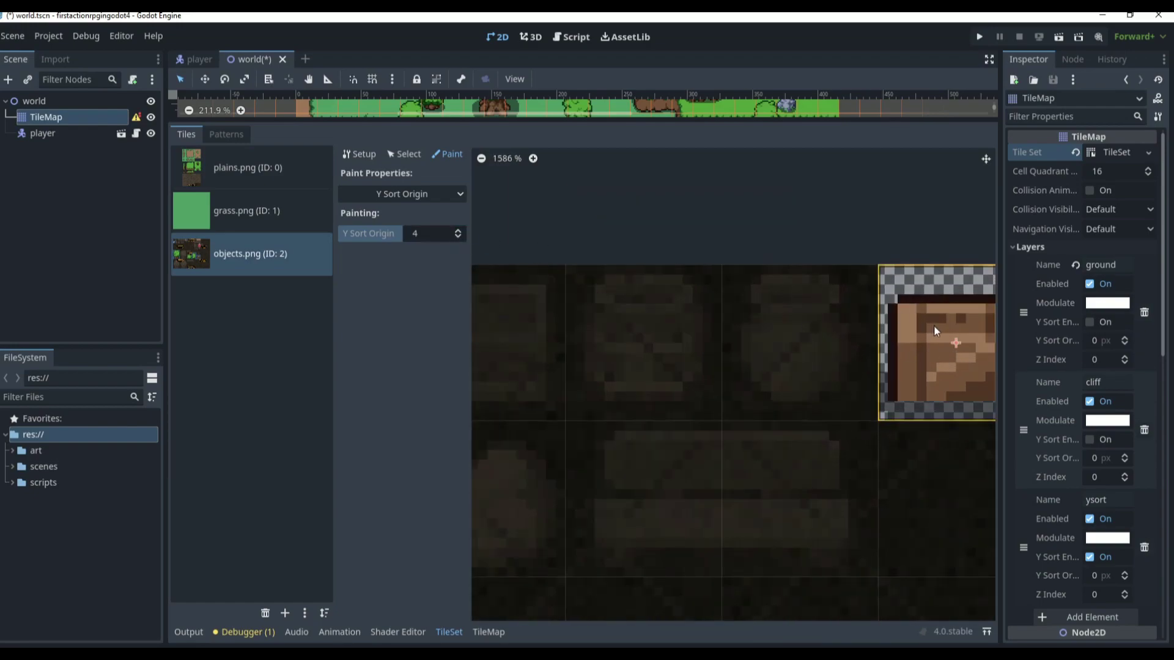
{"action": "left_click", "coordinate": [459, 231]}
{"action": "left_click", "coordinate": [459, 231]}
{"action": "left_click", "coordinate": [986, 369]}
{"action": "left_click", "coordinate": [457, 238]}
{"action": "left_click", "coordinate": [933, 376]}
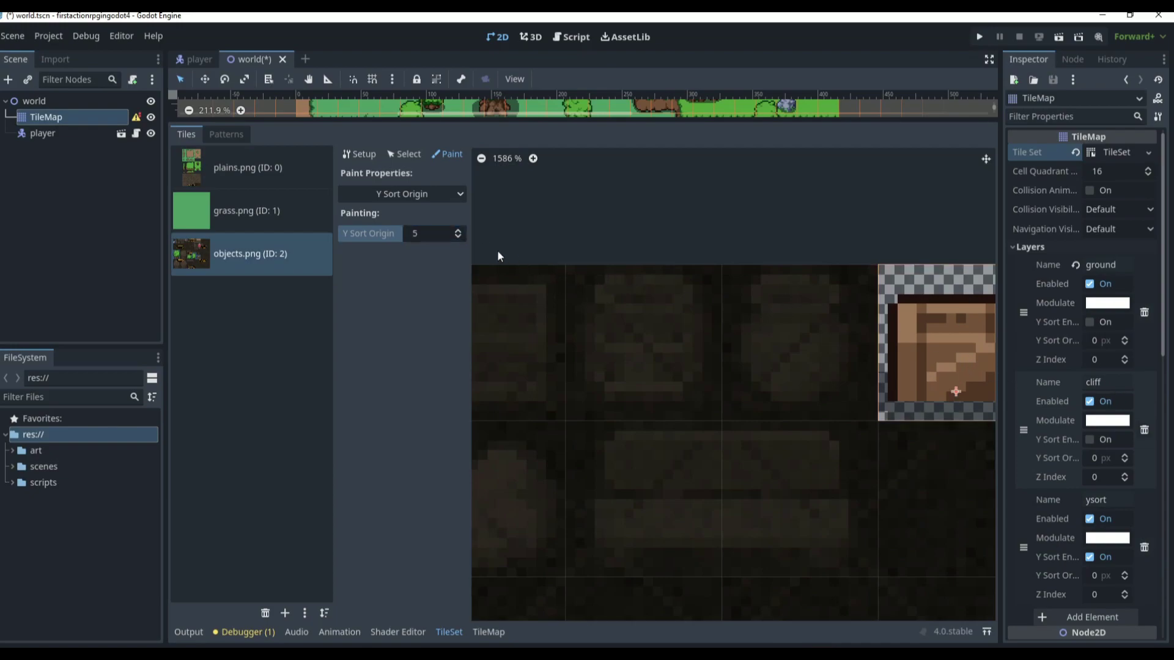
- Set the large tree tile's Y sort origin to 20 so it lies on the trunk
{"action": "scroll", "coordinate": [944, 409], "scroll_direction": "down", "scroll_amount": 8}
{"action": "scroll", "coordinate": [933, 459], "scroll_direction": "up", "scroll_amount": 4}
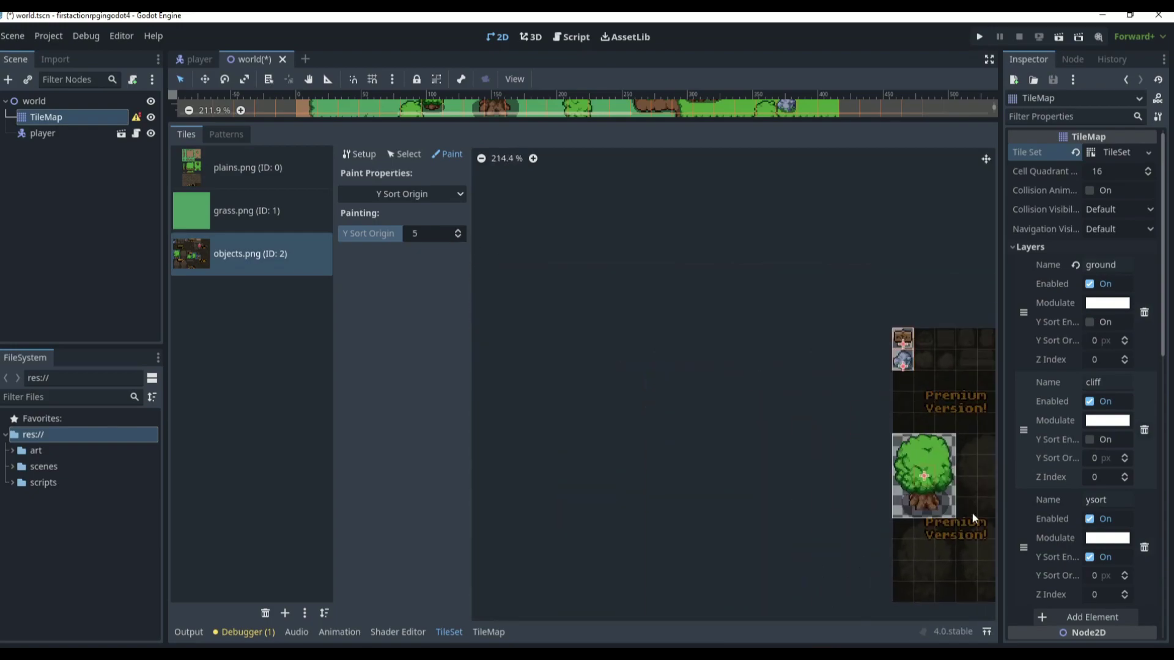
{"action": "scroll", "coordinate": [914, 434], "scroll_direction": "up", "scroll_amount": 2}
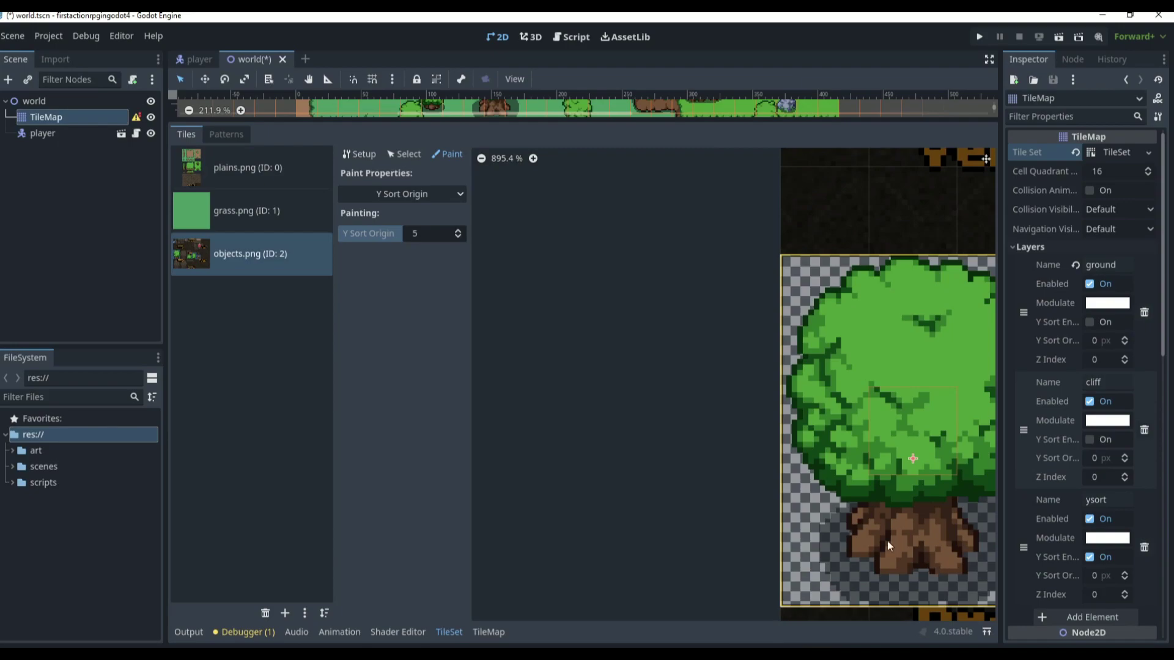
{"action": "left_click", "coordinate": [455, 231]}
{"action": "left_click", "coordinate": [455, 231]}
{"action": "left_click", "coordinate": [454, 231]}
{"action": "left_click", "coordinate": [454, 231]}
{"action": "left_click", "coordinate": [827, 387]}
{"action": "left_click", "coordinate": [457, 231]}
- Paint a smaller Y sort origin than 20 on the round bush tile so it lies just above the bush's base
{"action": "scroll", "coordinate": [617, 375], "scroll_direction": "down", "scroll_amount": 8}
{"action": "scroll", "coordinate": [675, 406], "scroll_direction": "up", "scroll_amount": 7}
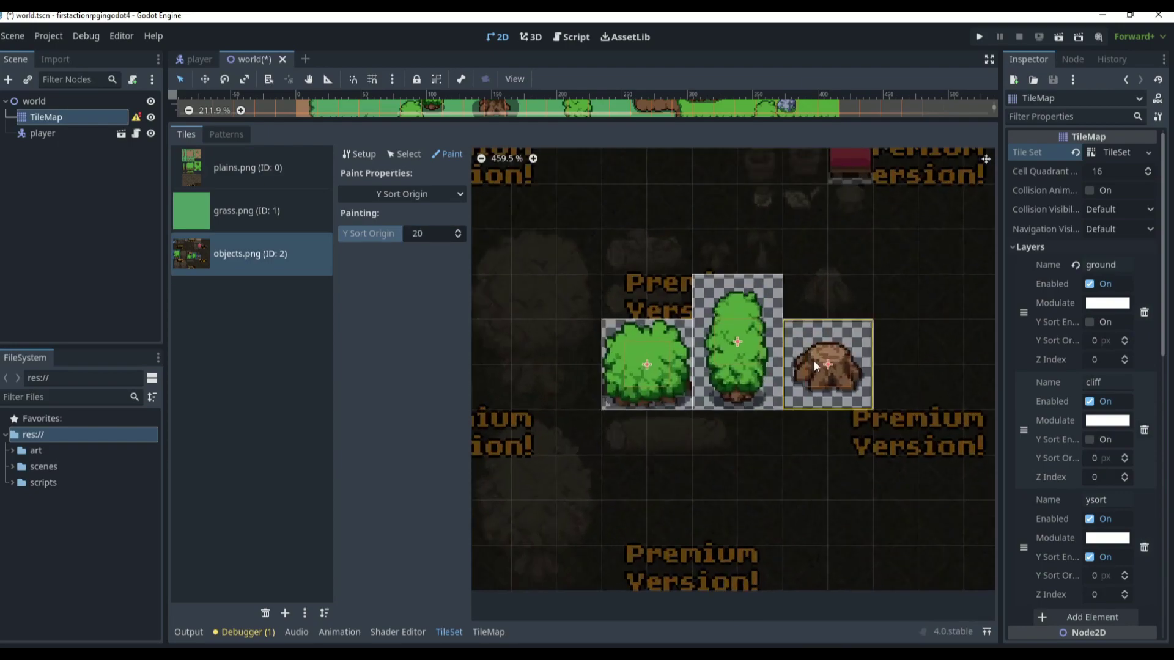
{"action": "left_click", "coordinate": [459, 235]}
{"action": "left_click", "coordinate": [457, 235]}
{"action": "left_click", "coordinate": [457, 235]}
{"action": "left_click", "coordinate": [458, 235]}
{"action": "scroll", "coordinate": [460, 238], "scroll_direction": "down", "scroll_amount": 4}
{"action": "left_click", "coordinate": [622, 437]}
- Paint the tall bush tile's Y sort origin, first at 15 and finally at 17, near its trunk
{"action": "left_click", "coordinate": [825, 430]}
{"action": "left_click", "coordinate": [459, 231]}
{"action": "scroll", "coordinate": [460, 235], "scroll_direction": "up", "scroll_amount": 2}
{"action": "left_click", "coordinate": [793, 383]}
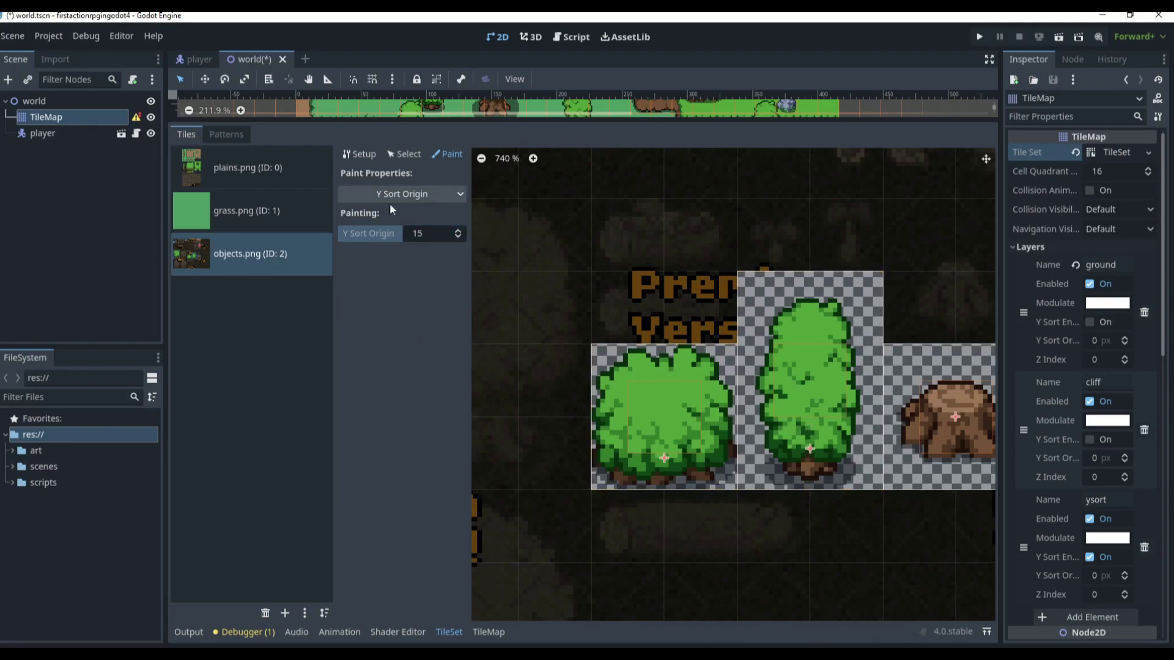
{"action": "left_click", "coordinate": [459, 231]}
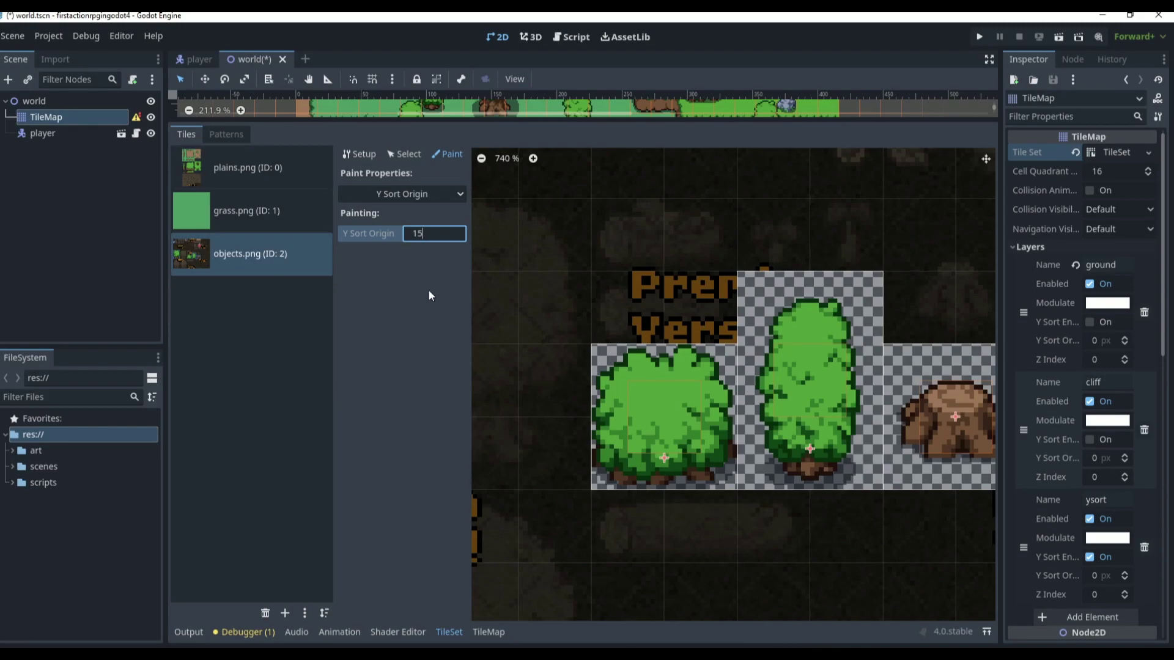
{"action": "key", "text": "BackSpace"}
{"action": "type", "text": "7"}
{"action": "key", "text": "Return"}
{"action": "left_click", "coordinate": [865, 415]}
- Set the tree stump tile's Y sort origin to 5, near the stump's lower part
{"action": "left_click", "coordinate": [949, 420]}
{"action": "left_click", "coordinate": [459, 236]}
{"action": "key", "text": "BackSpace"}
{"action": "type", "text": "1"}
{"action": "key", "text": "BackSpace"}
{"action": "key", "text": "BackSpace"}
{"action": "type", "text": "7"}
{"action": "left_click", "coordinate": [944, 419]}
{"action": "left_click", "coordinate": [457, 238]}
{"action": "left_click", "coordinate": [458, 237]}
{"action": "left_click", "coordinate": [911, 421]}
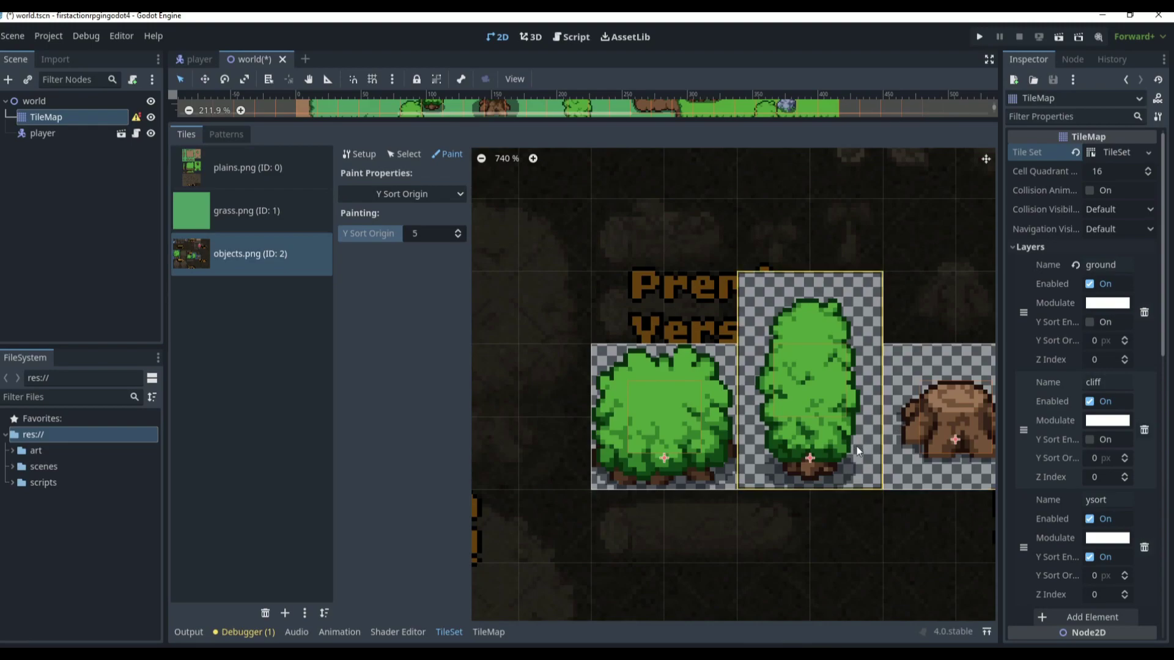
- Save the world scene and shrink the tile set editor to bring the map back into view
{"action": "scroll", "coordinate": [608, 405], "scroll_direction": "down", "scroll_amount": 5}
{"action": "scroll", "coordinate": [658, 401], "scroll_direction": "down", "scroll_amount": 2}
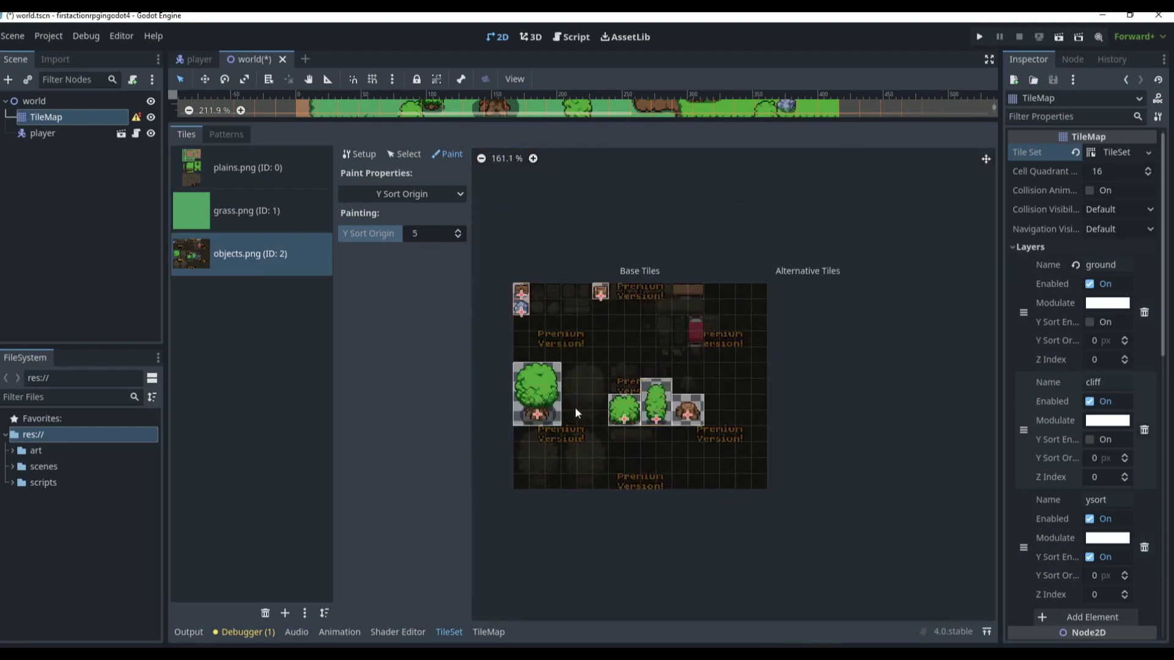
{"action": "scroll", "coordinate": [541, 408], "scroll_direction": "up", "scroll_amount": 2}
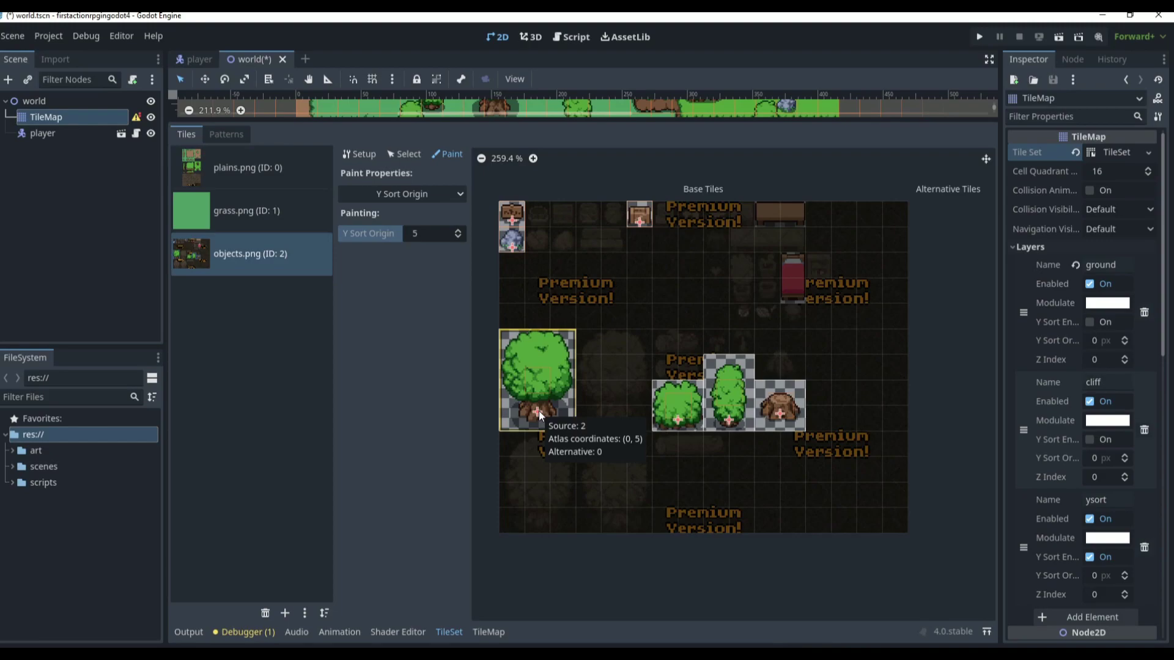
{"action": "key", "text": "ctrl+s"}
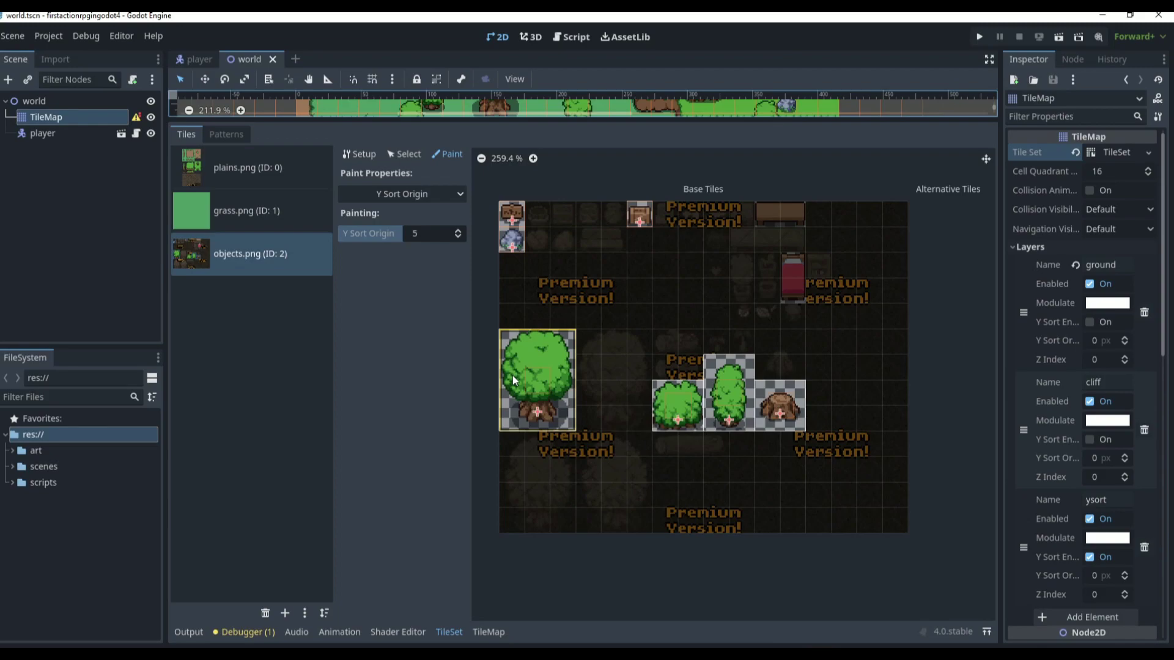
{"action": "left_click_drag", "start_coordinate": [539, 119], "coordinate": [556, 424]}
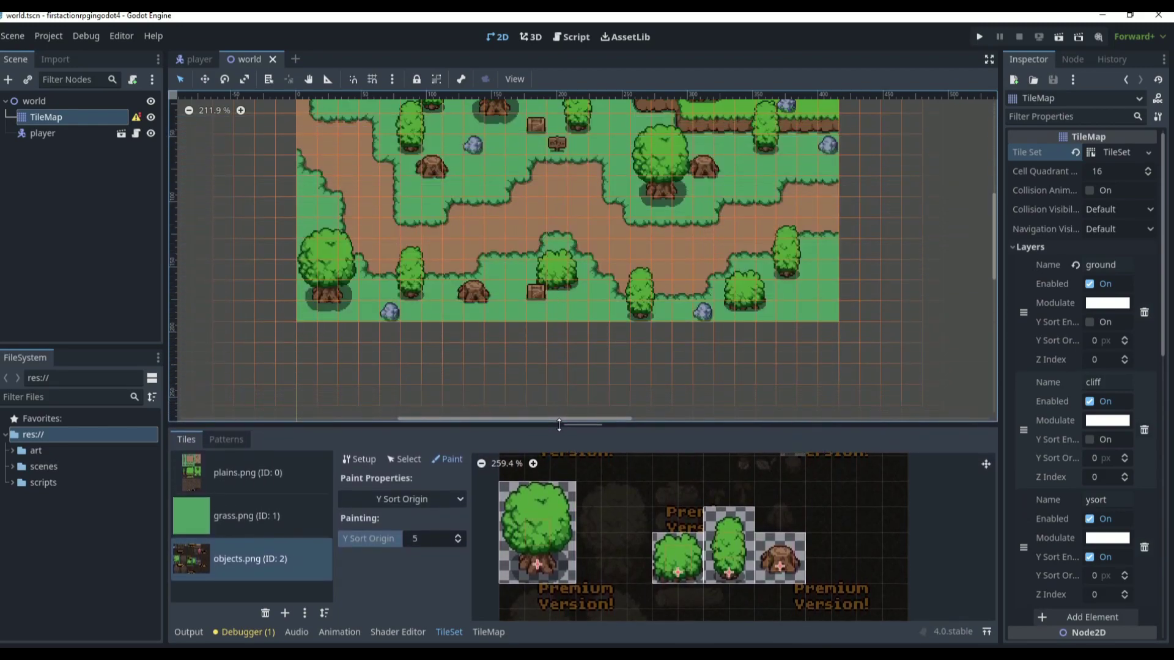
- Run the game and walk the player to the tall bush above the stump
{"action": "key", "text": "F5"}
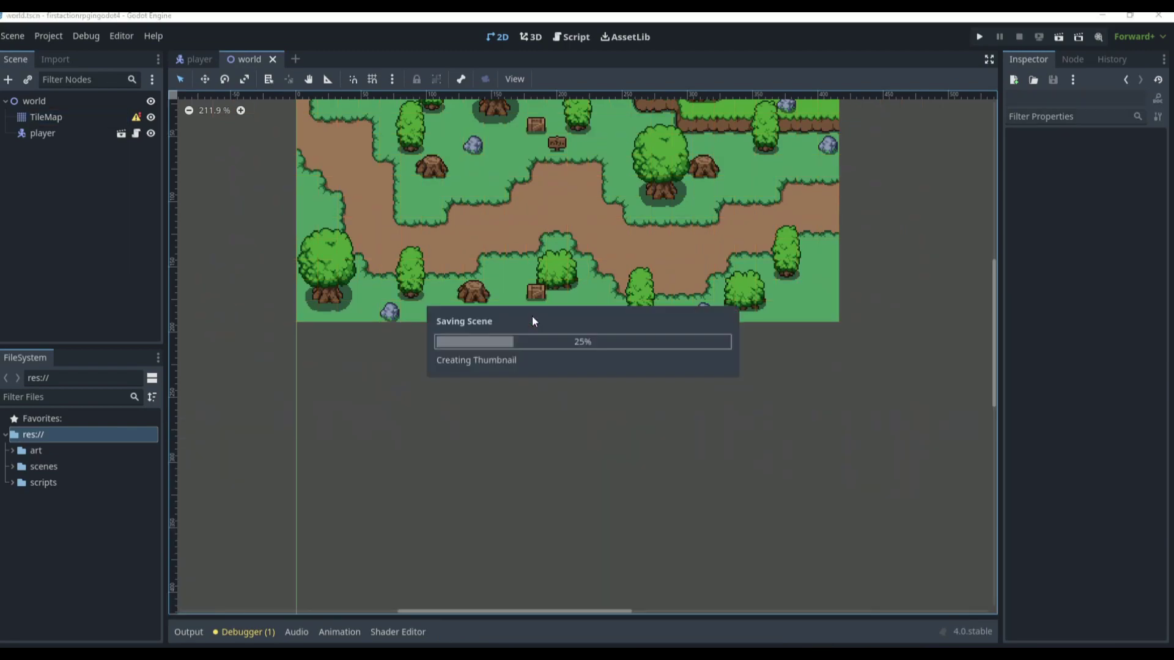
{"action": "key", "text": "Down"}
{"action": "key", "text": "Right"}
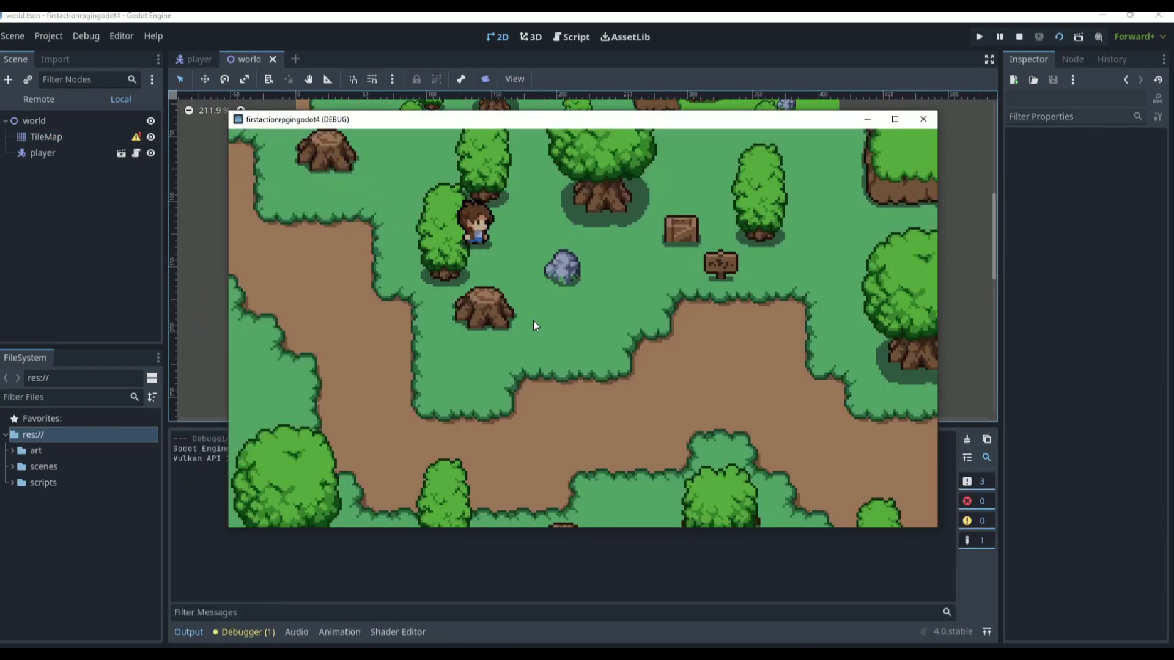
- Walk the player back and forth around the tall bush to test the new sort origins, and stop the game
{"action": "key", "text": "Left"}
{"action": "key", "text": "Up"}
{"action": "key", "text": "Down"}
{"action": "key", "text": "Right"}
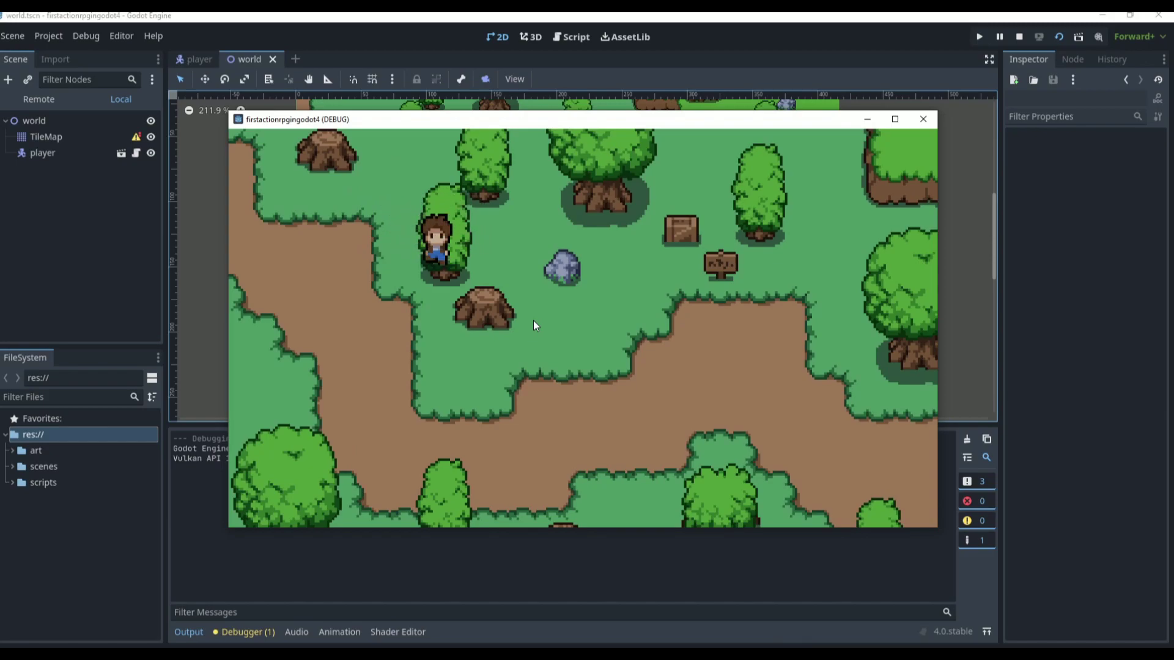
{"action": "key", "text": "Left"}
{"action": "key", "text": "Down"}
{"action": "key", "text": "Right"}
{"action": "left_click", "coordinate": [1018, 37]}
- Read the TileMap's configuration warning, enable Y sorting in the node's ordering settings, and recheck the warning
{"action": "left_click", "coordinate": [136, 117]}
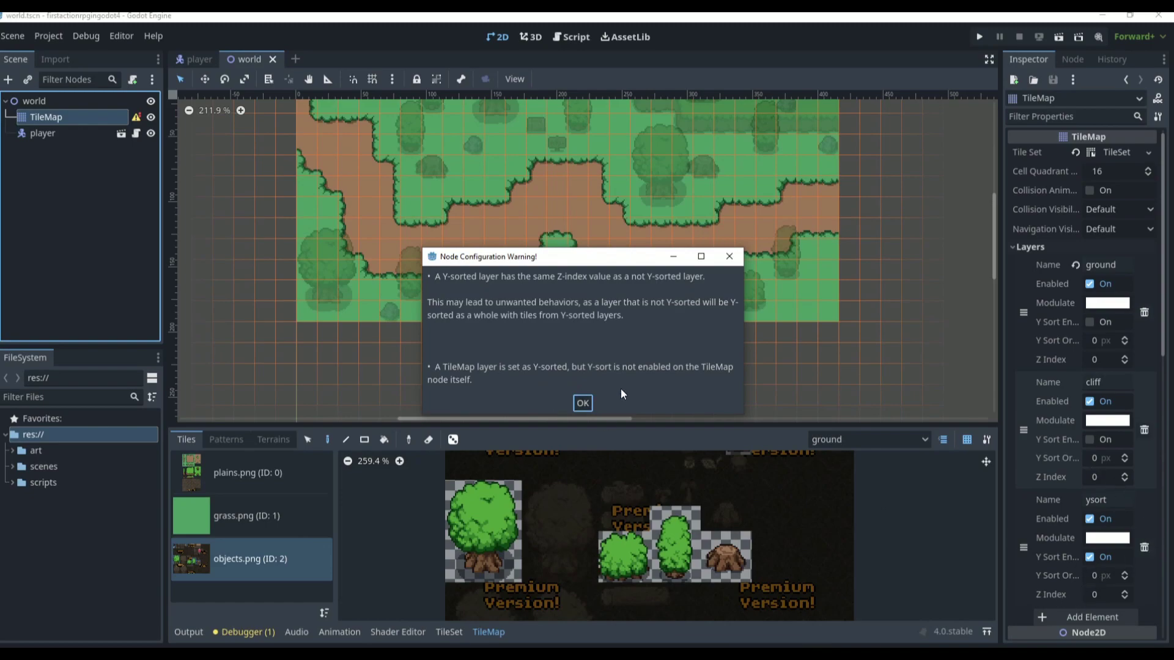
{"action": "left_click", "coordinate": [583, 404]}
{"action": "left_click", "coordinate": [55, 116]}
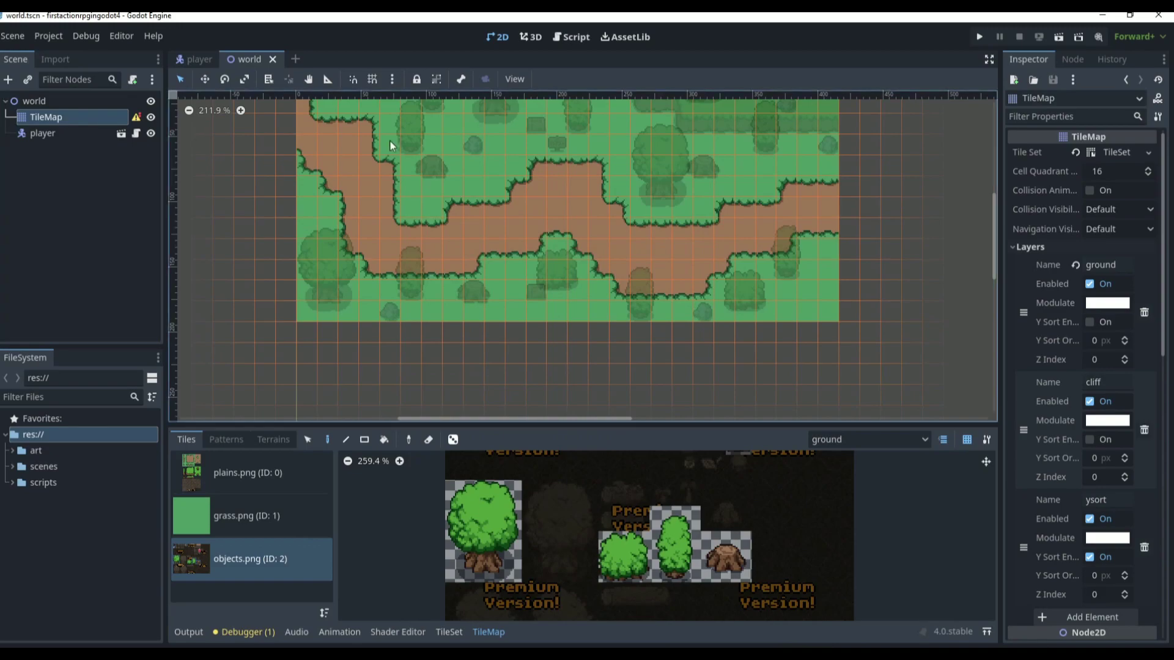
{"action": "scroll", "coordinate": [1109, 190], "scroll_direction": "down", "scroll_amount": 10}
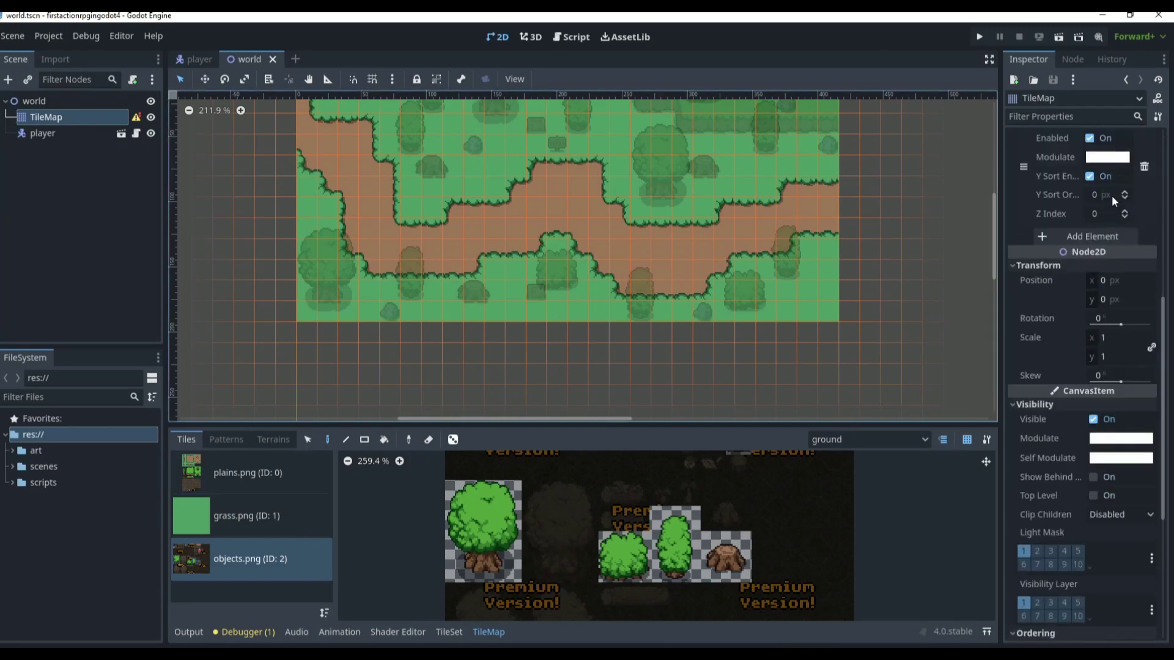
{"action": "scroll", "coordinate": [1111, 206], "scroll_direction": "down", "scroll_amount": 5}
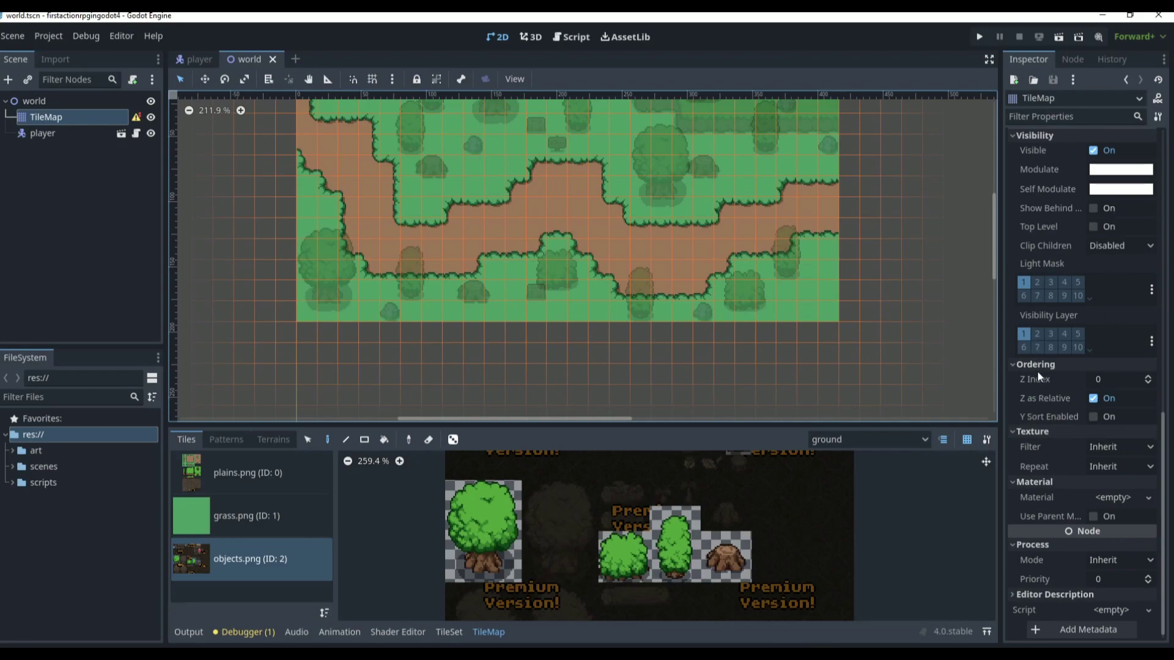
{"action": "left_click", "coordinate": [1091, 418]}
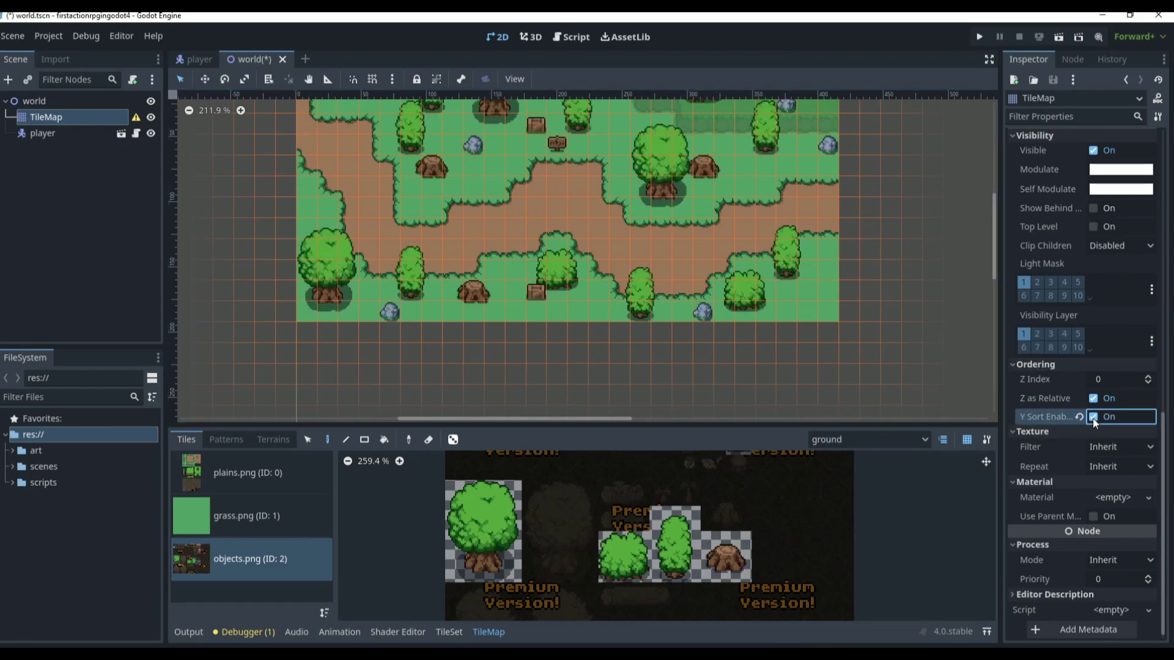
{"action": "left_click", "coordinate": [1093, 415]}
{"action": "left_click", "coordinate": [1093, 414]}
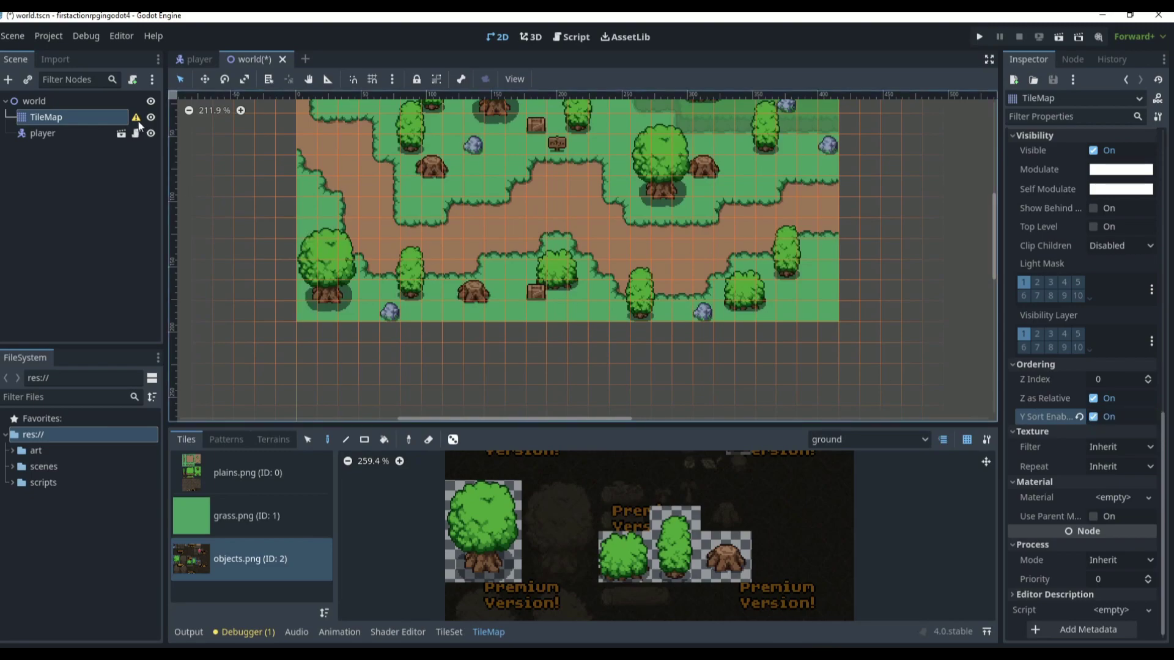
{"action": "mouse_move", "coordinate": [137, 122]}
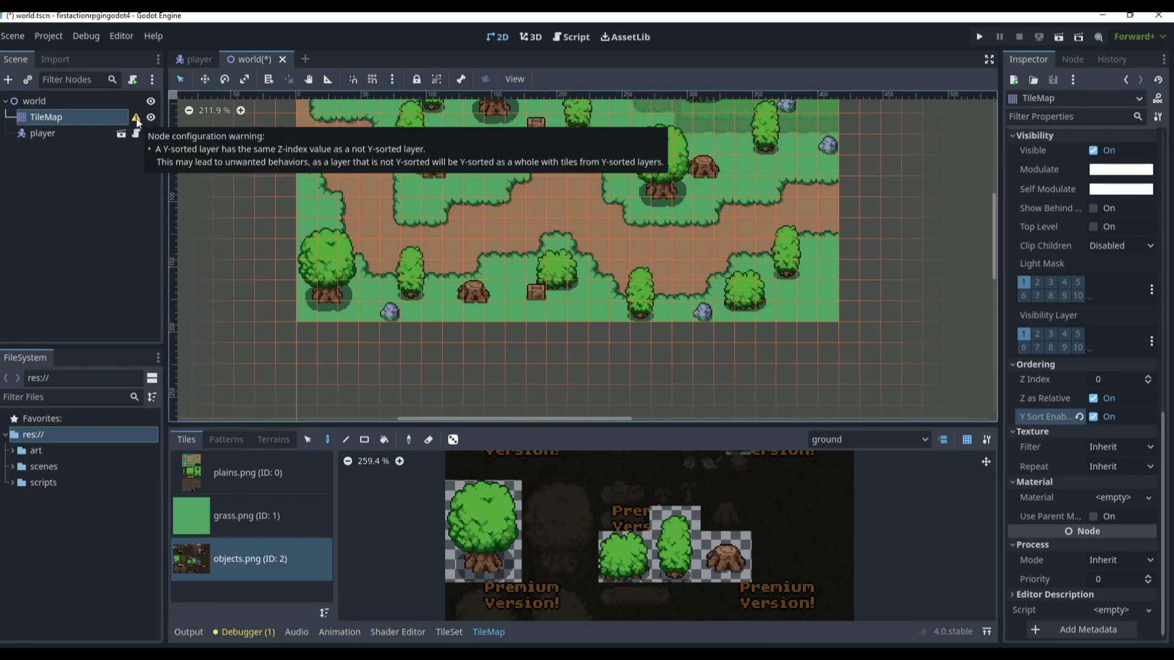
- Run the game and walk the player to the open grass between the tall bush and the rock
{"action": "key", "text": "F5"}
{"action": "key", "text": "Right"}
{"action": "key", "text": "Down"}
{"action": "key", "text": "Right"}
{"action": "key", "text": "Down"}
{"action": "key", "text": "Right"}
{"action": "key", "text": "Right"}
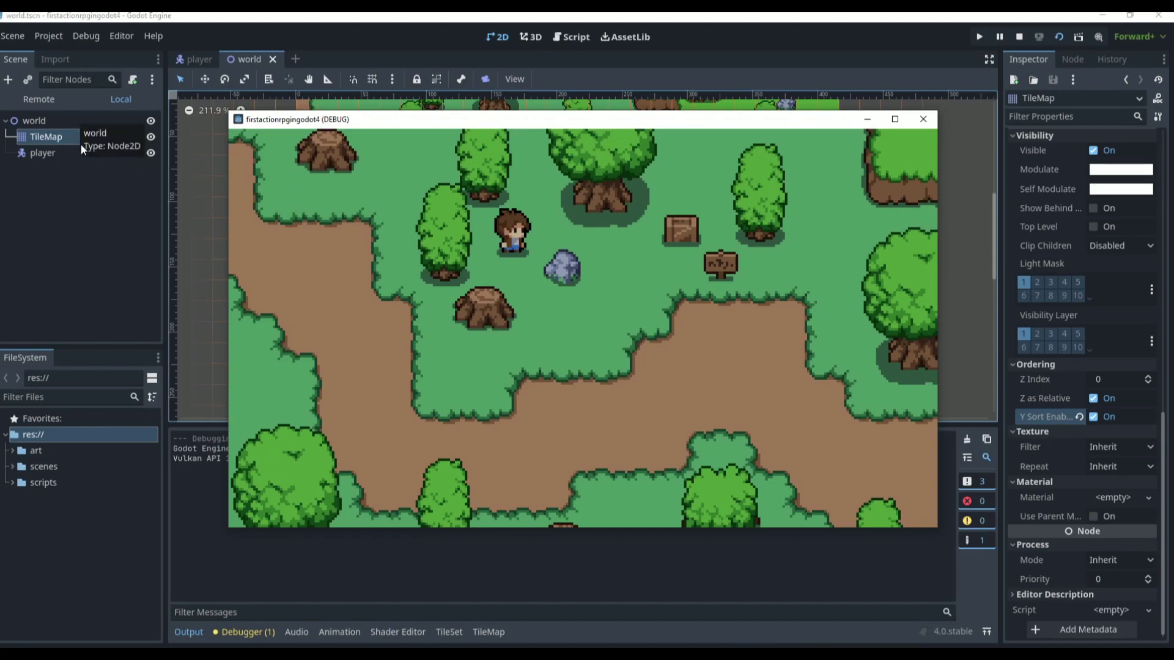
- Walk the player around the rock to test how they sort against each other
{"action": "key", "text": "Down"}
{"action": "key", "text": "Up"}
{"action": "key", "text": "Right"}
{"action": "key", "text": "Left"}
{"action": "key", "text": "Right"}
{"action": "key", "text": "Down"}
{"action": "key", "text": "Left"}
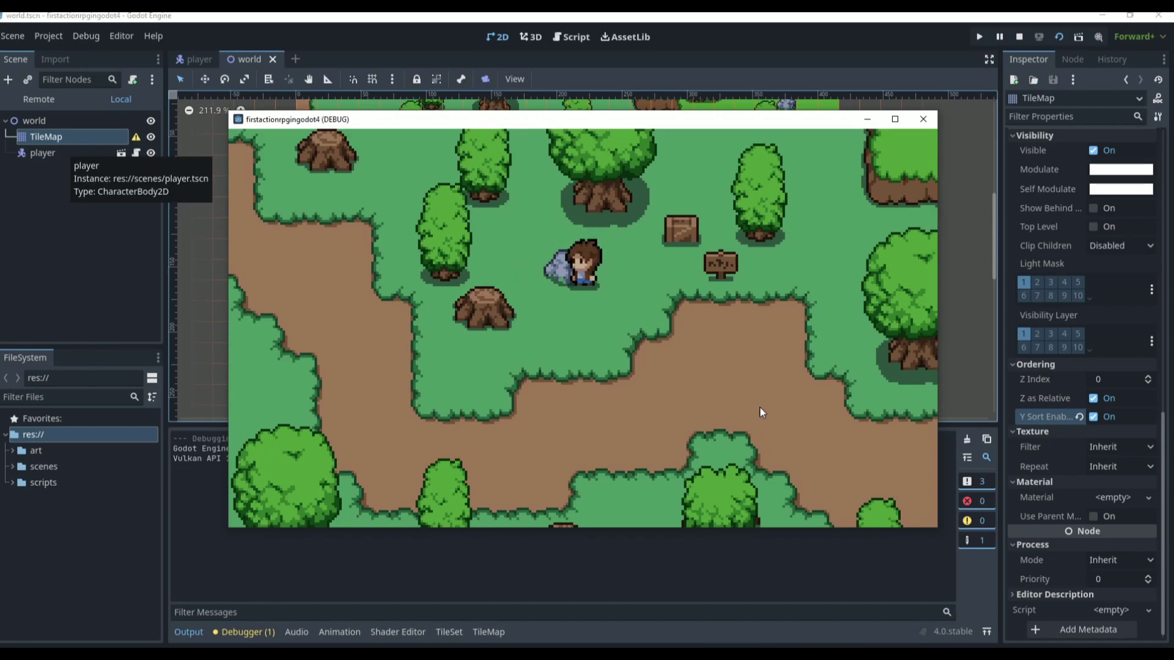
- Walk the player behind the tree stump and on to the base of the tall bush to test sorting
{"action": "key", "text": "Down"}
{"action": "key", "text": "Left"}
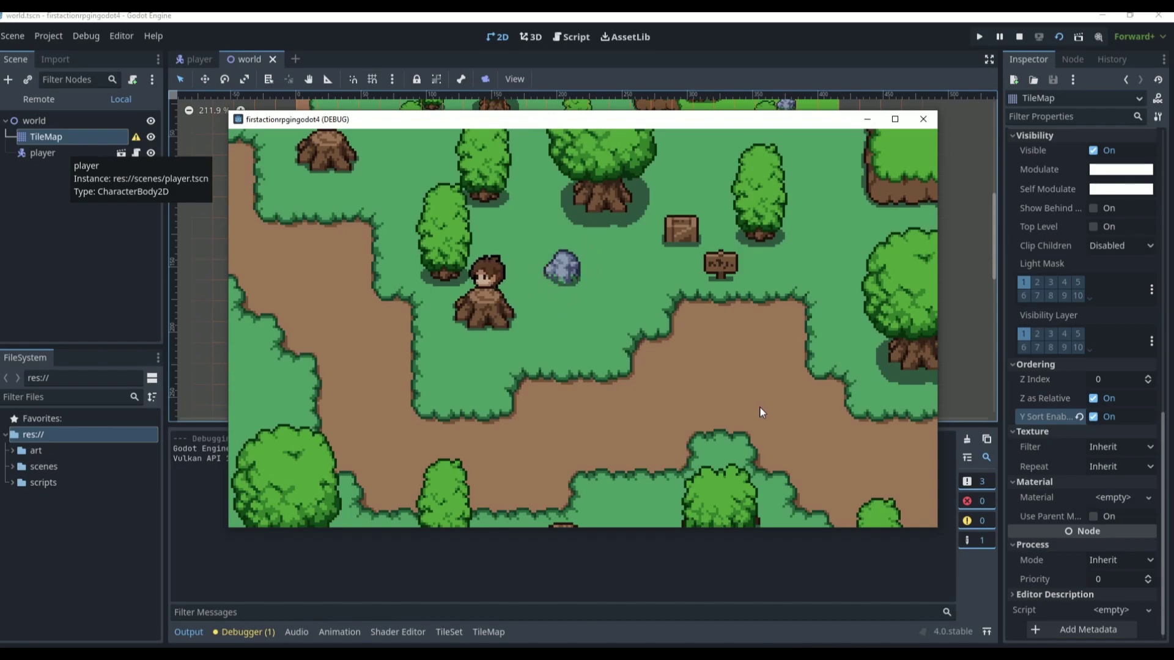
{"action": "key", "text": "Up"}
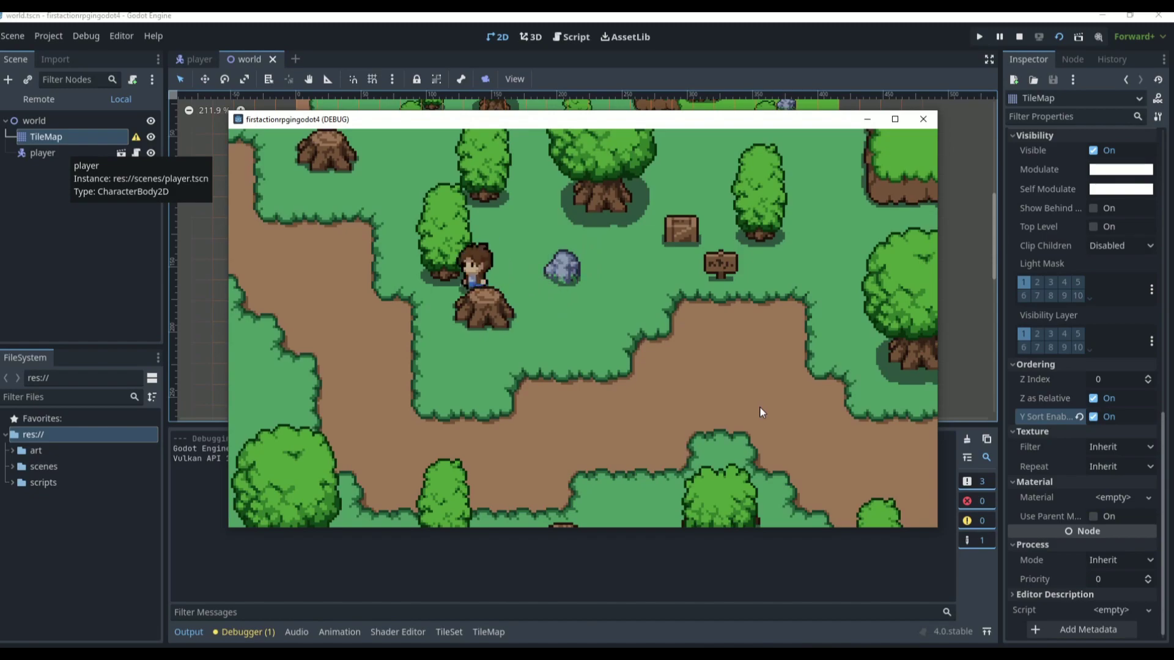
{"action": "key", "text": "Left"}
{"action": "key", "text": "Down"}
{"action": "key", "text": "Left"}
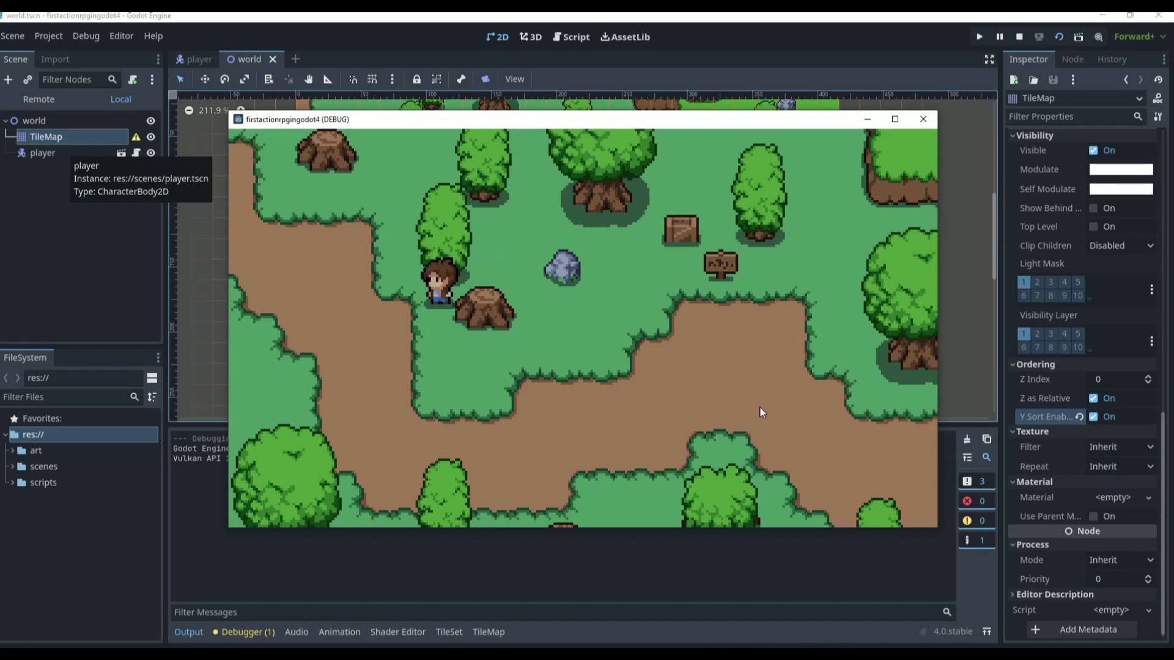
- Keep circling the player around the nearby objects to test sorting, ending on the grass below the rock
{"action": "key", "text": "Left"}
{"action": "key", "text": "Up"}
{"action": "key", "text": "Right"}
{"action": "key", "text": "Left"}
{"action": "key", "text": "Down"}
{"action": "key", "text": "Right"}
{"action": "key", "text": "Up"}
{"action": "key", "text": "Right"}
{"action": "key", "text": "Left"}
{"action": "key", "text": "Up"}
{"action": "key", "text": "Right"}
{"action": "key", "text": "Down"}
{"action": "key", "text": "Right"}
{"action": "key", "text": "Up"}
{"action": "key", "text": "Right"}
{"action": "key", "text": "Down"}
{"action": "key", "text": "Up"}
{"action": "key", "text": "Left"}
{"action": "key", "text": "Down"}
{"action": "key", "text": "Right"}
{"action": "key", "text": "Right"}
{"action": "key", "text": "Up"}
{"action": "key", "text": "Left"}
{"action": "key", "text": "Left"}
{"action": "key", "text": "Down"}
{"action": "key", "text": "Left"}
{"action": "key", "text": "Down"}
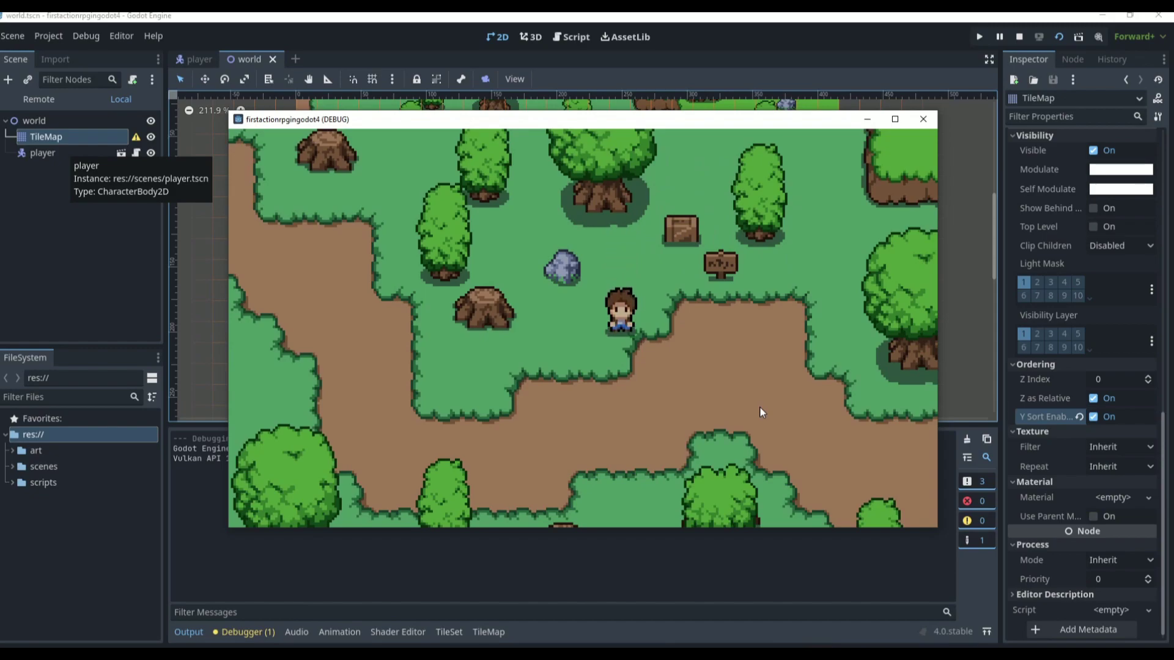